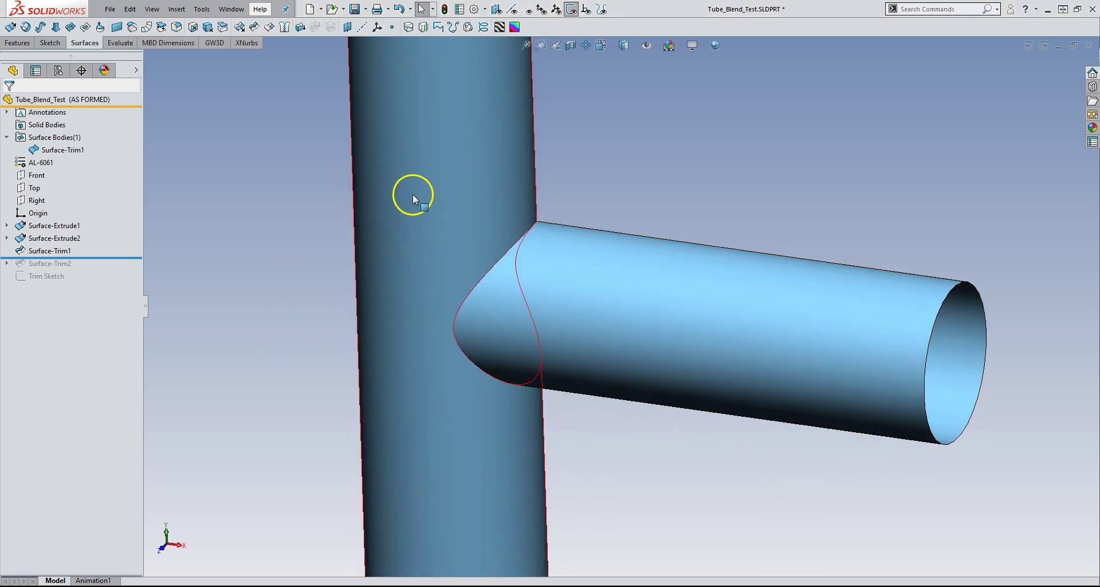
# Orbit and zoom around the tube junction, then start a Fillet from the Features tab
pyautogui.moveTo(634, 331)
pyautogui.mouseDown(button='middle')
pyautogui.moveTo(614, 386)
pyautogui.moveTo(525, 346)
pyautogui.moveTo(592, 309)
pyautogui.moveTo(633, 337)
pyautogui.moveTo(631, 310)
pyautogui.moveTo(672, 292)
pyautogui.moveTo(538, 255)
pyautogui.mouseUp(button='middle')
pyautogui.moveTo(540, 322)
pyautogui.mouseDown(button='middle')
pyautogui.moveTo(536, 338)
pyautogui.moveTo(518, 307)
pyautogui.moveTo(552, 311)
pyautogui.mouseUp(button='middle')
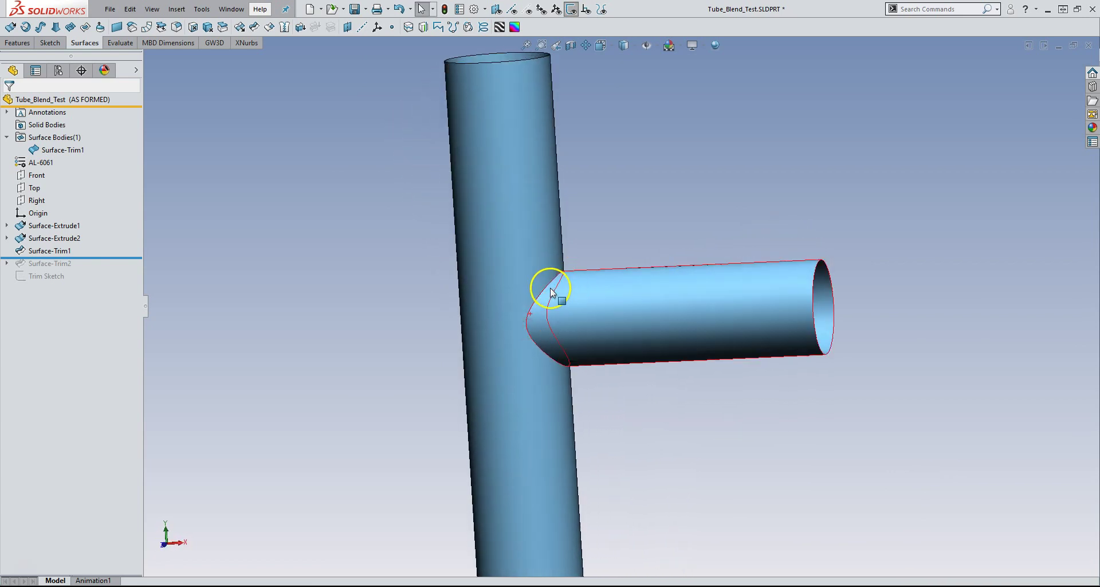
pyautogui.scroll(-5, 551, 293)
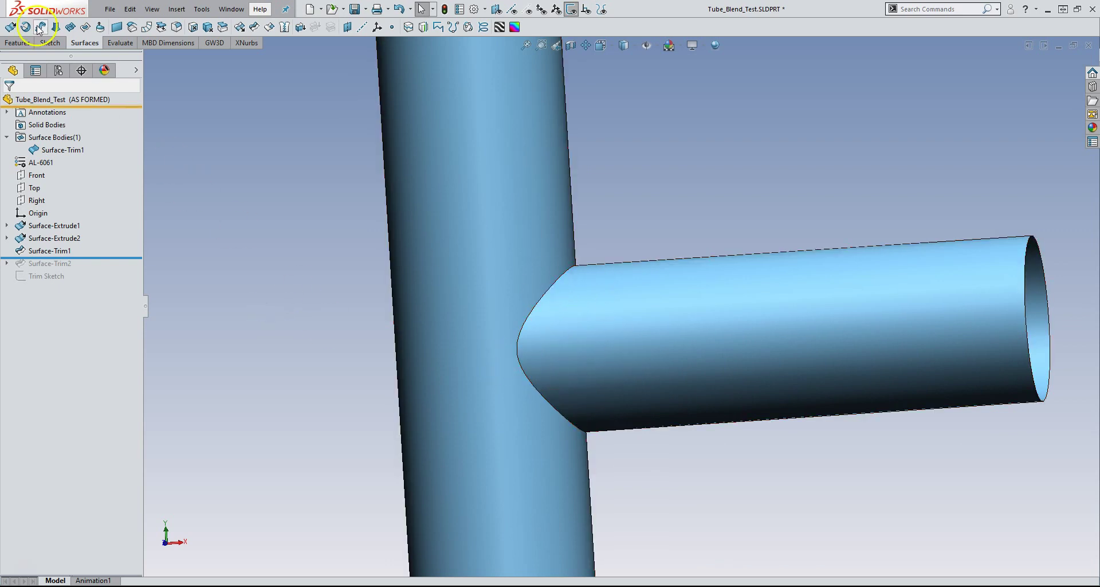
pyautogui.click(23, 46)
pyautogui.click(212, 27)
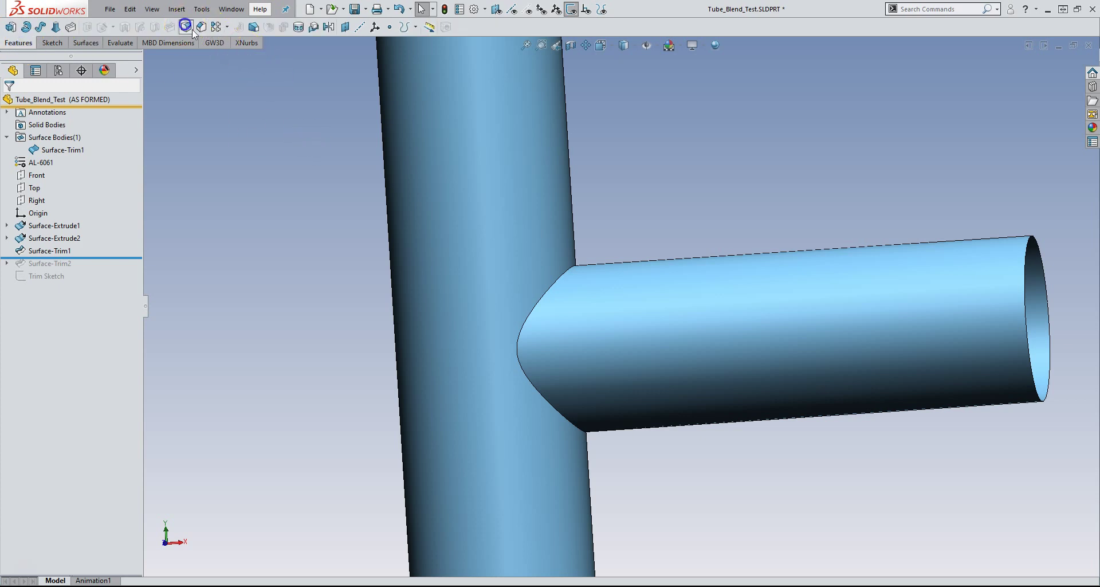
# Choose a face fillet with the vertical tube and branch tube as the two face sets
pyautogui.click(65, 155)
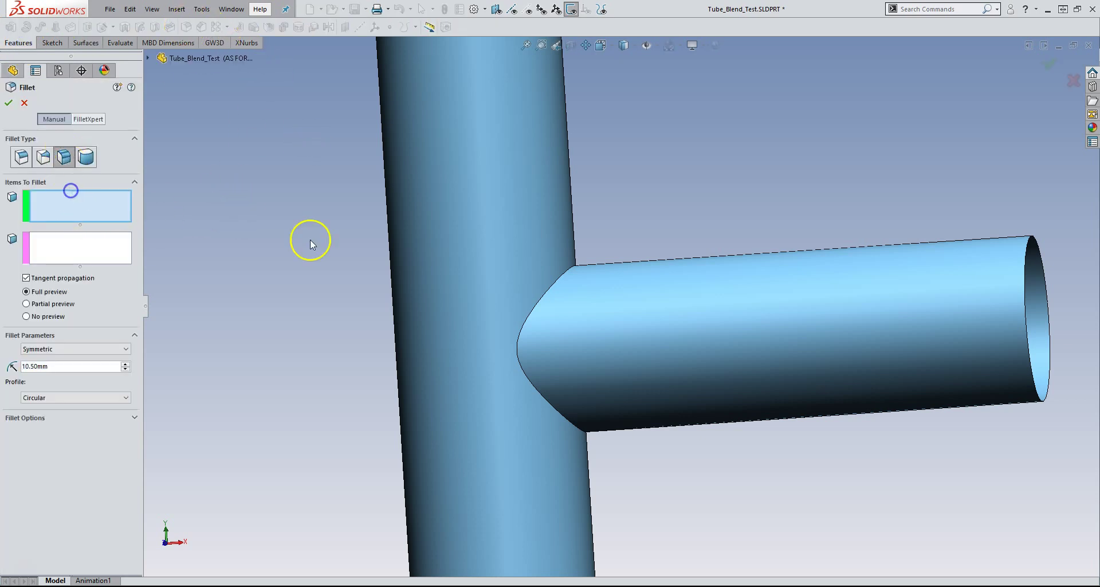
pyautogui.click(466, 242)
pyautogui.moveTo(361, 329); pyautogui.dragTo(359, 336, button='middle')
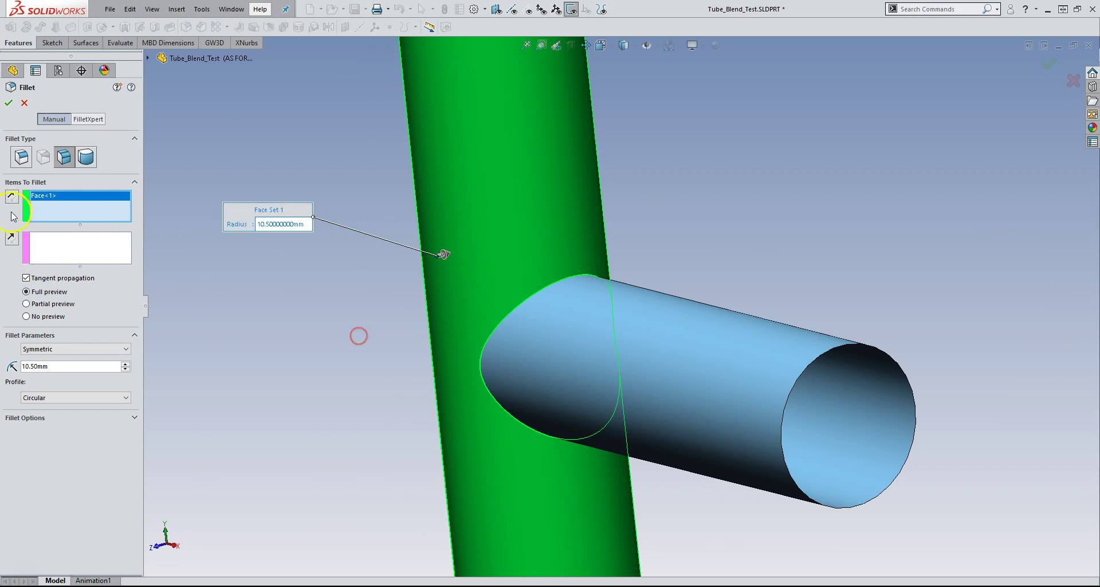
pyautogui.click(554, 353)
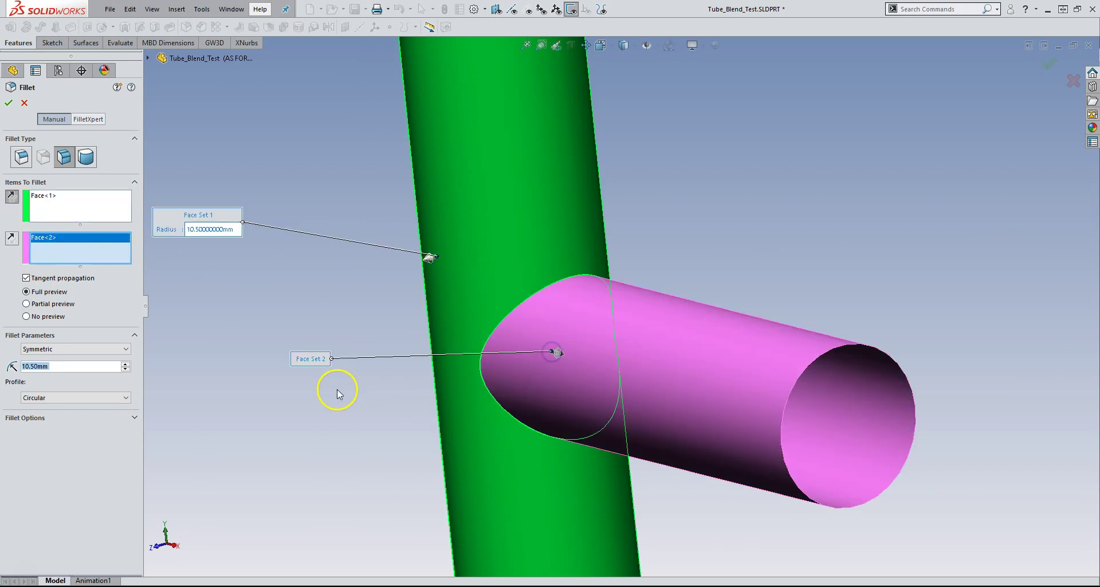
pyautogui.moveTo(545, 348); pyautogui.dragTo(298, 343, button='middle')
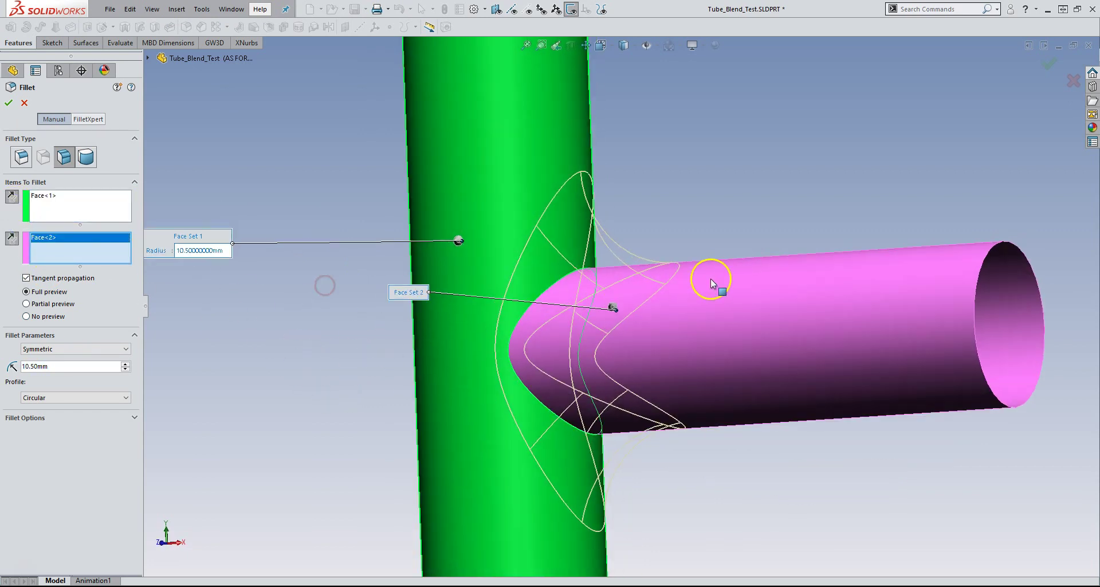
# Preview the fillet at 7.50 mm chord width, then cancel it
pyautogui.click(38, 350)
pyautogui.click(45, 363)
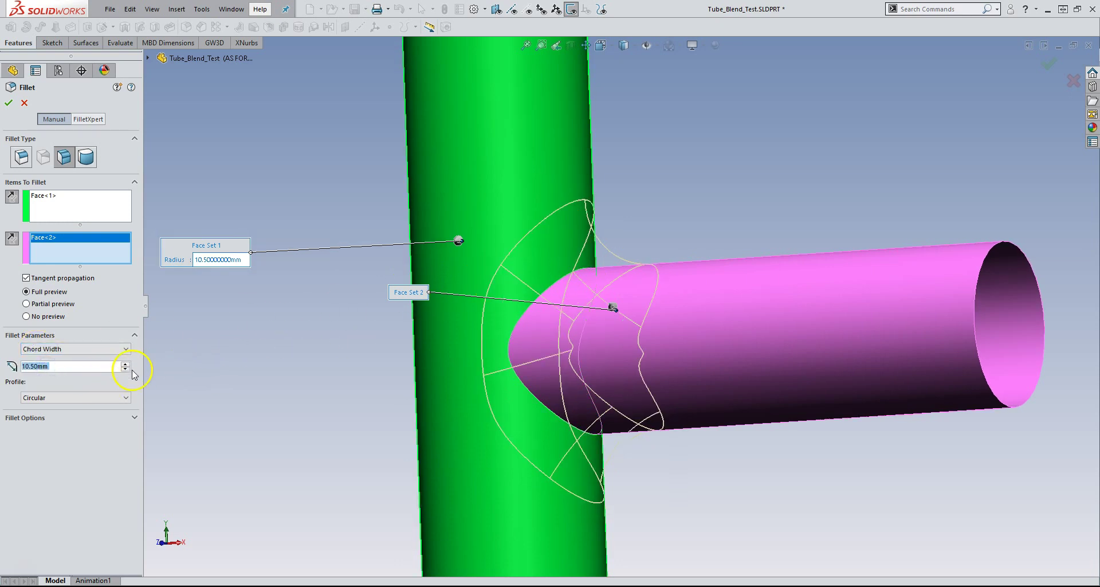
pyautogui.click(124, 368)
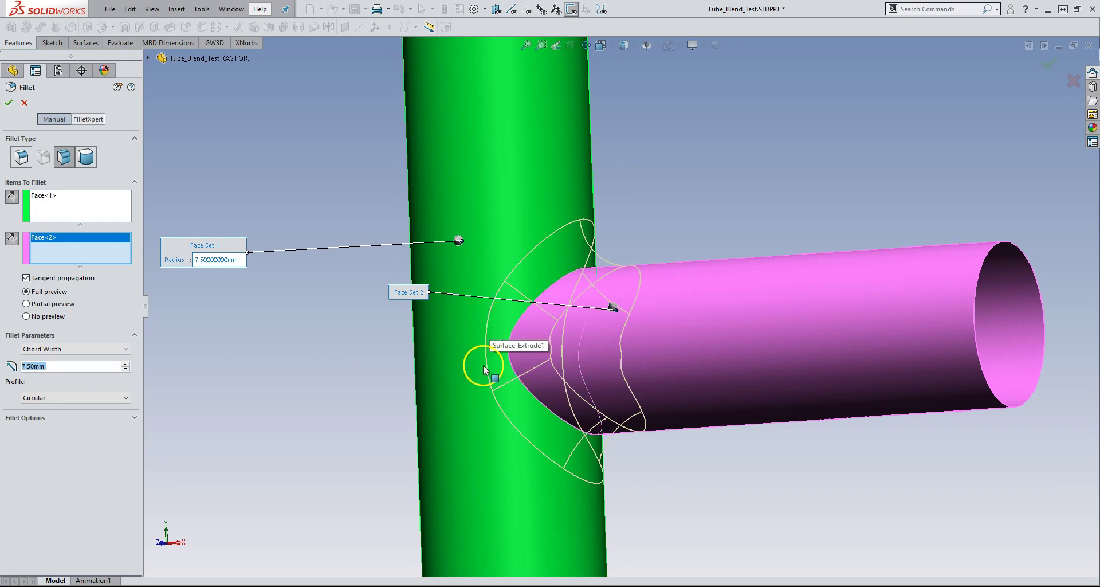
pyautogui.scroll(-1, 553, 345)
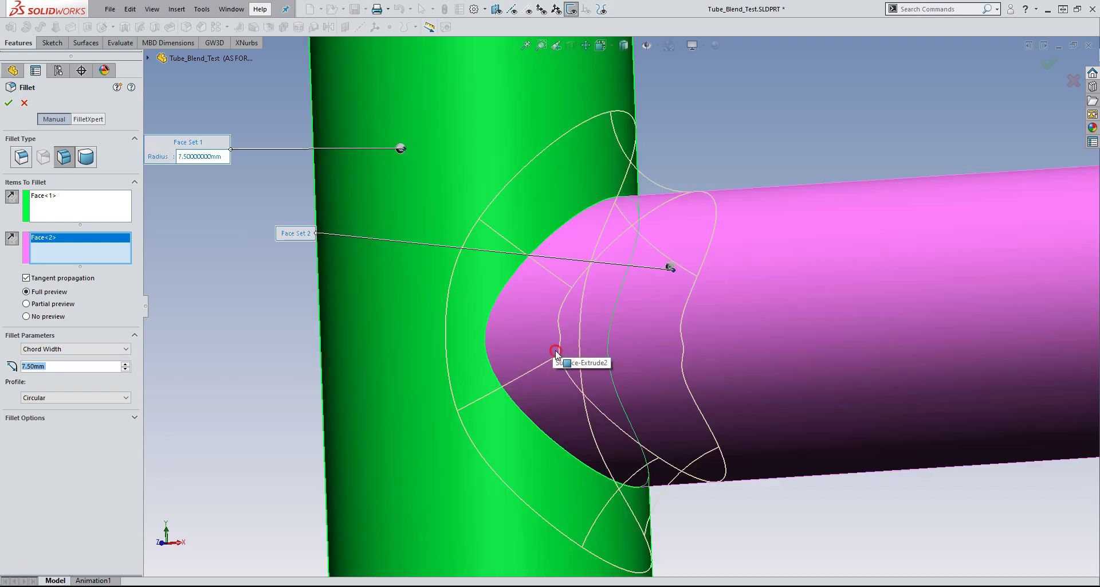
pyautogui.scroll(-2, 556, 344)
pyautogui.scroll(2, 559, 322)
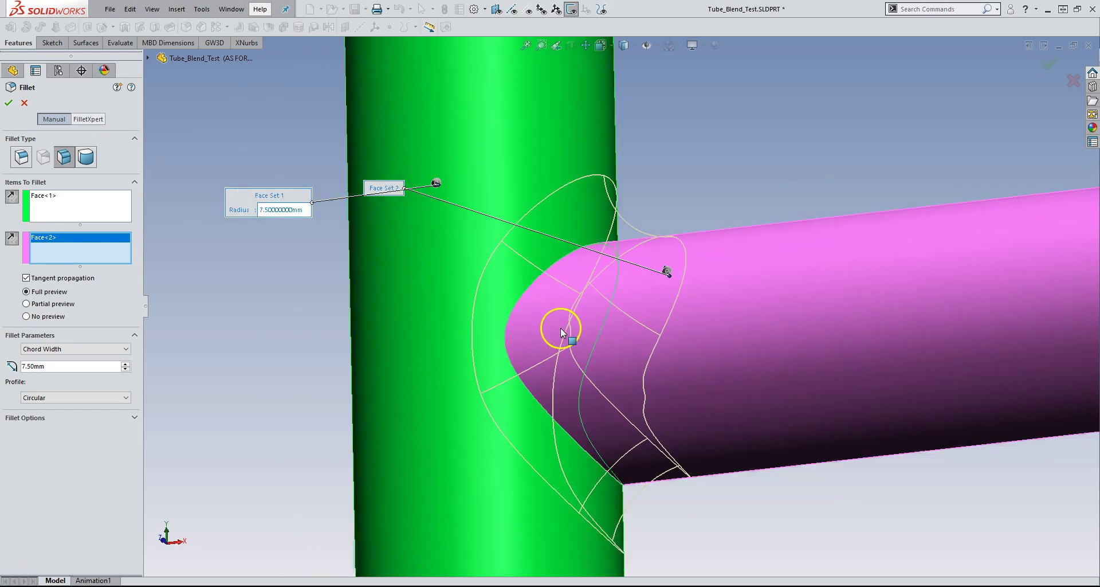
pyautogui.moveTo(560, 325); pyautogui.dragTo(546, 392, button='middle')
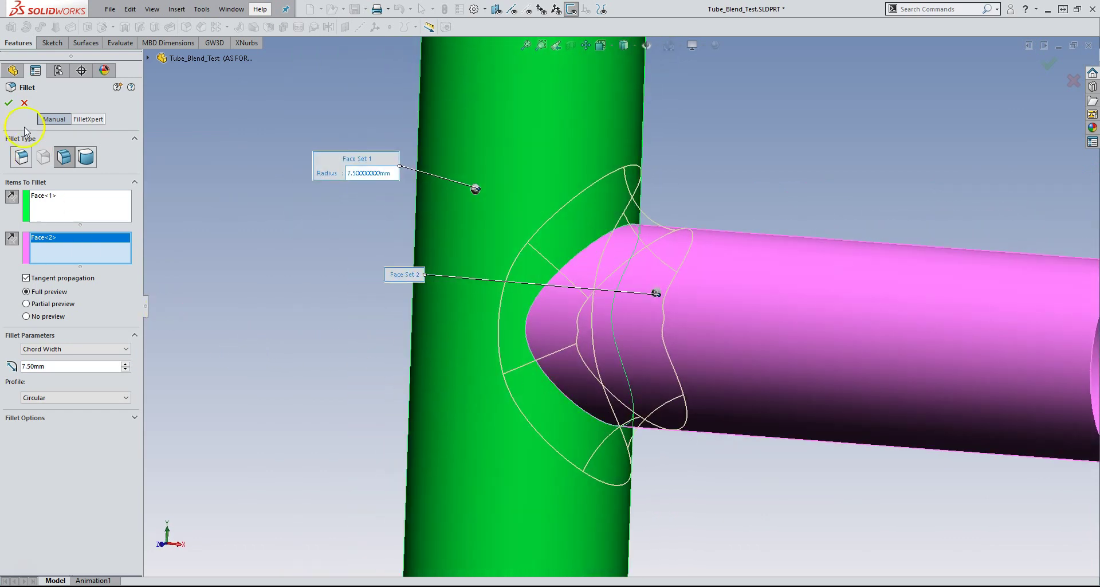
pyautogui.click(23, 106)
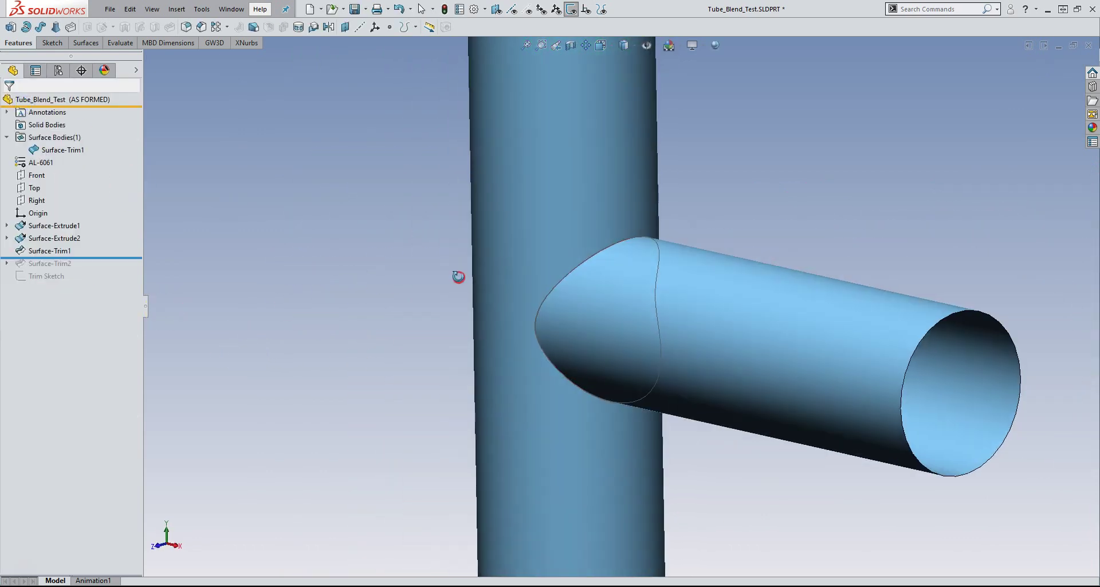
# Roll the model forward past Surface-Trim2 and Trim Sketch, then show the Trim Sketch outline
pyautogui.moveTo(333, 279); pyautogui.dragTo(329, 304, button='middle')
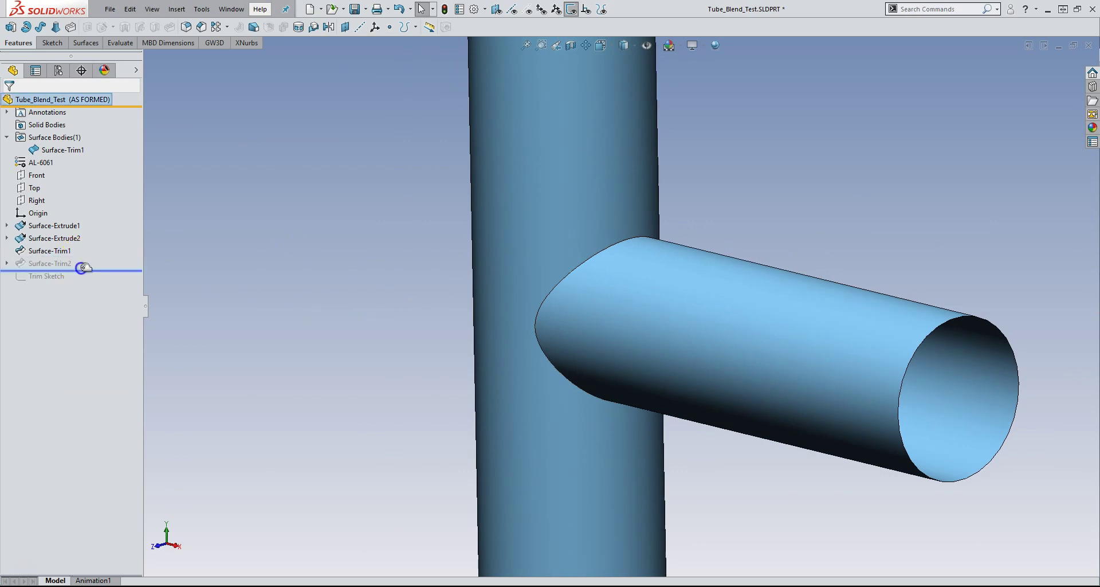
pyautogui.moveTo(86, 257); pyautogui.dragTo(81, 270)
pyautogui.moveTo(290, 296); pyautogui.dragTo(302, 338, button='middle')
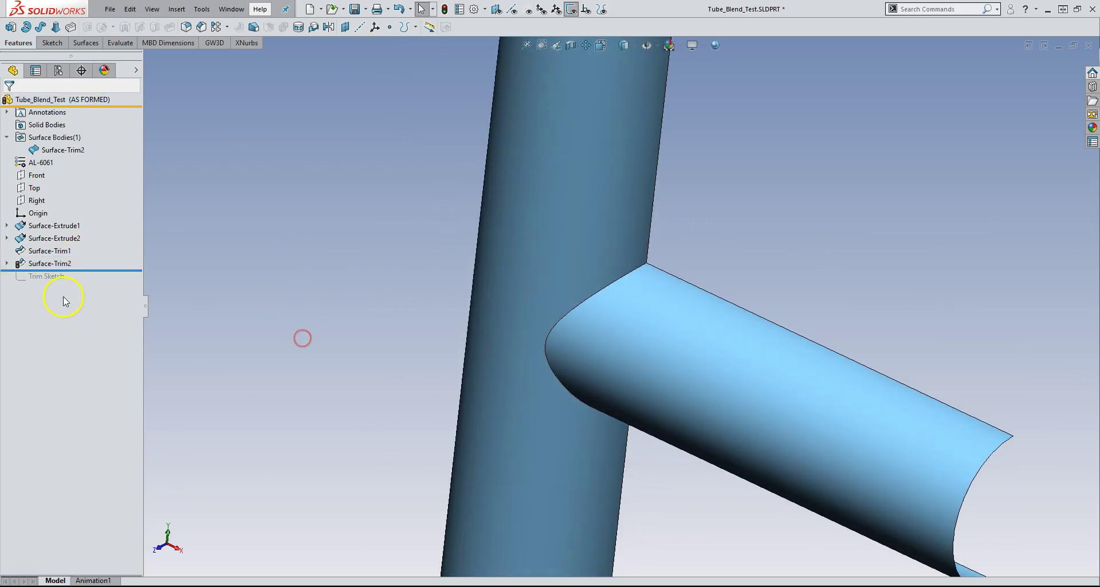
pyautogui.moveTo(89, 271); pyautogui.dragTo(86, 282)
pyautogui.moveTo(292, 278); pyautogui.dragTo(201, 219, button='middle')
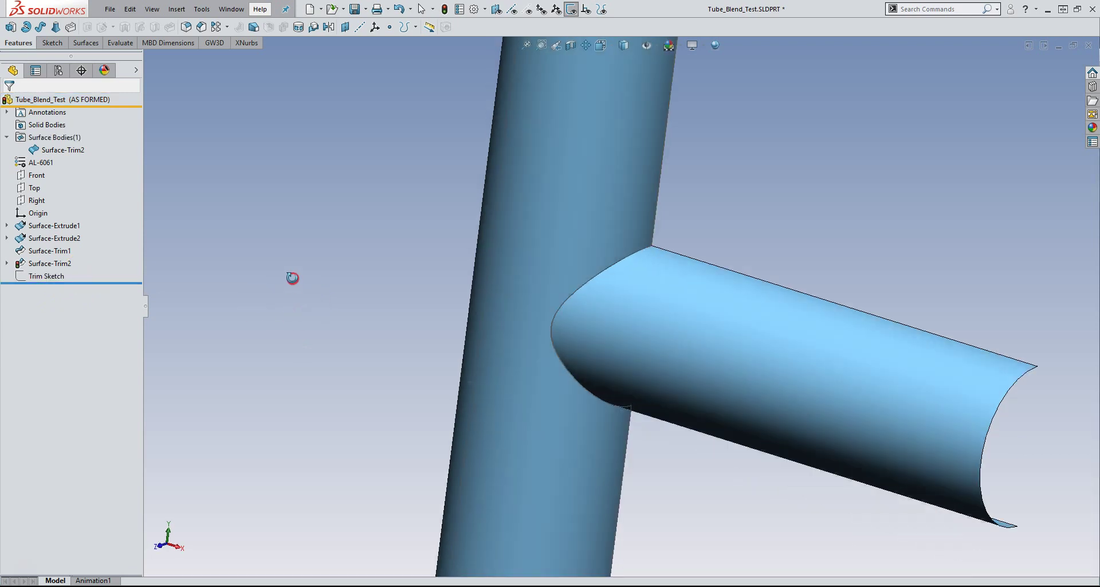
pyautogui.click(36, 275)
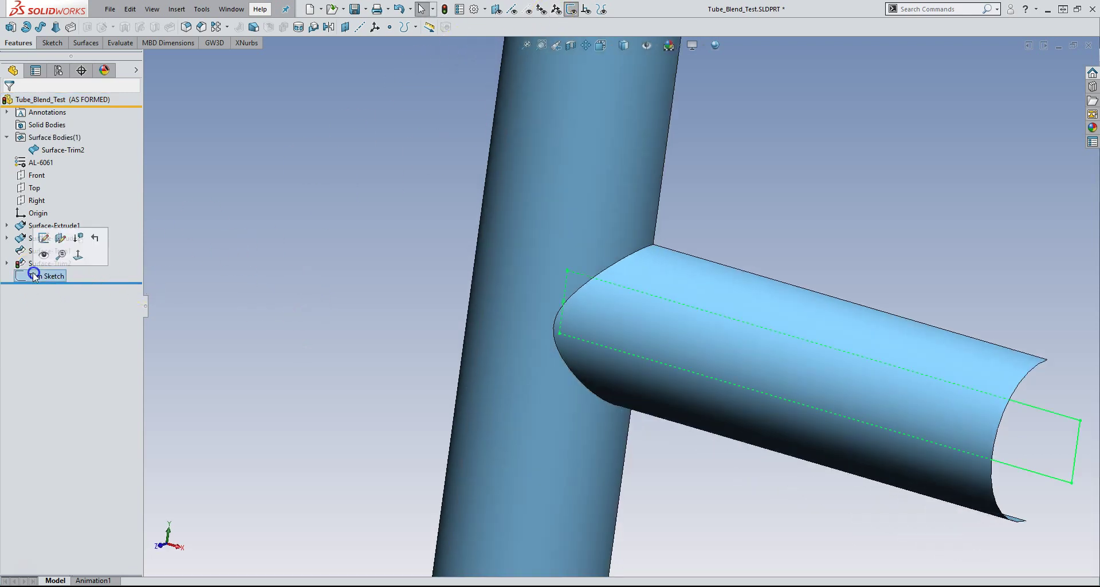
pyautogui.click(161, 280)
pyautogui.moveTo(161, 279)
pyautogui.mouseDown(button='middle')
pyautogui.moveTo(296, 286)
pyautogui.moveTo(327, 248)
pyautogui.mouseUp(button='middle')
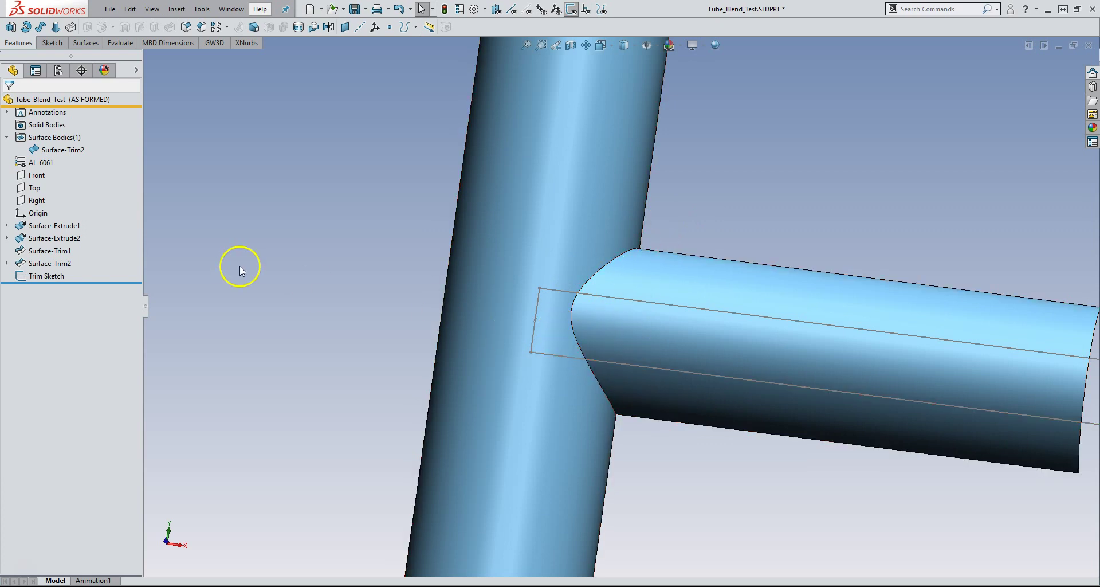
# Make a 0 mm offset copy of the branch tube face as Surface-Offset3
pyautogui.click(85, 43)
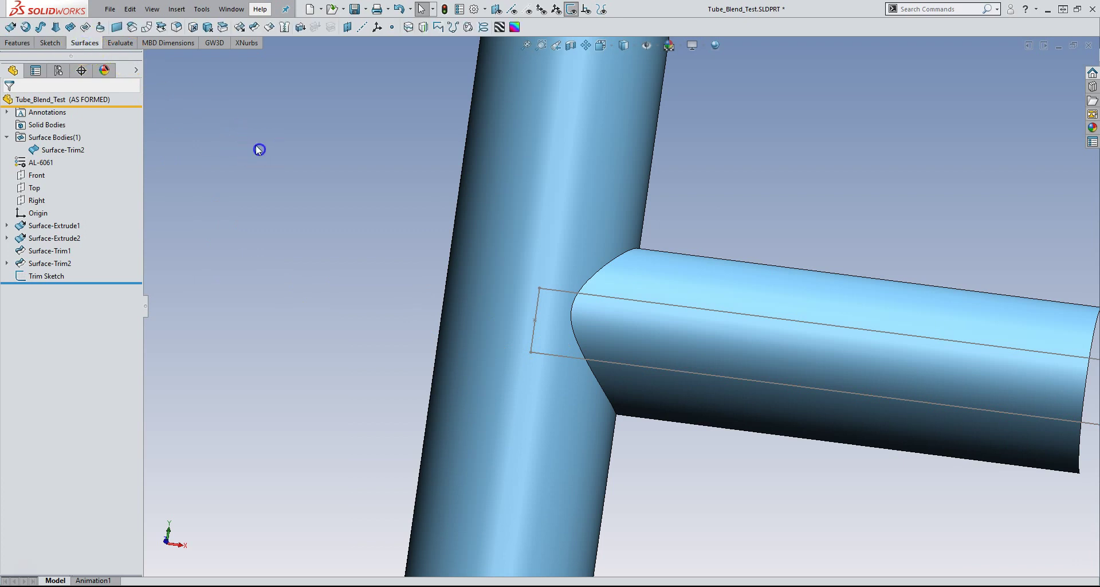
pyautogui.click(133, 27)
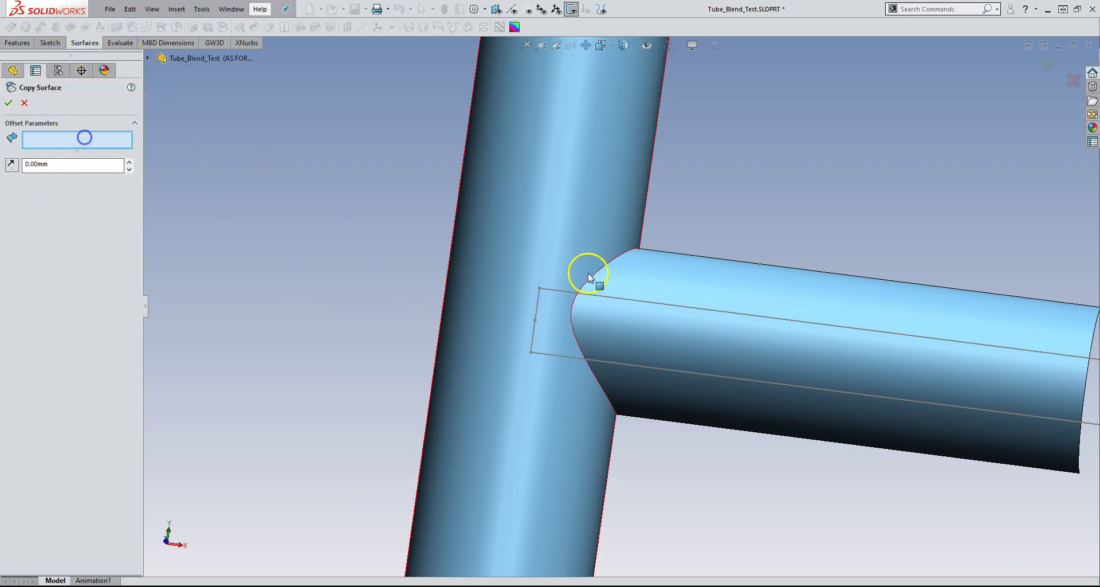
pyautogui.click(623, 271)
pyautogui.click(9, 103)
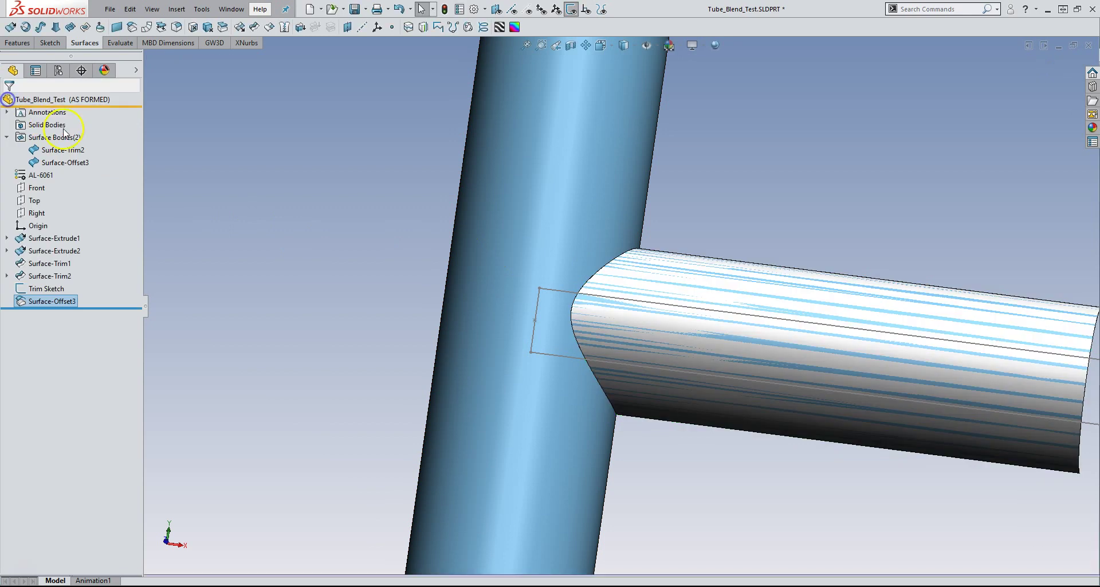
# Hide the original tube body Surface-Trim2 and select the Trim Sketch
pyautogui.click(576, 189)
pyautogui.click(602, 172)
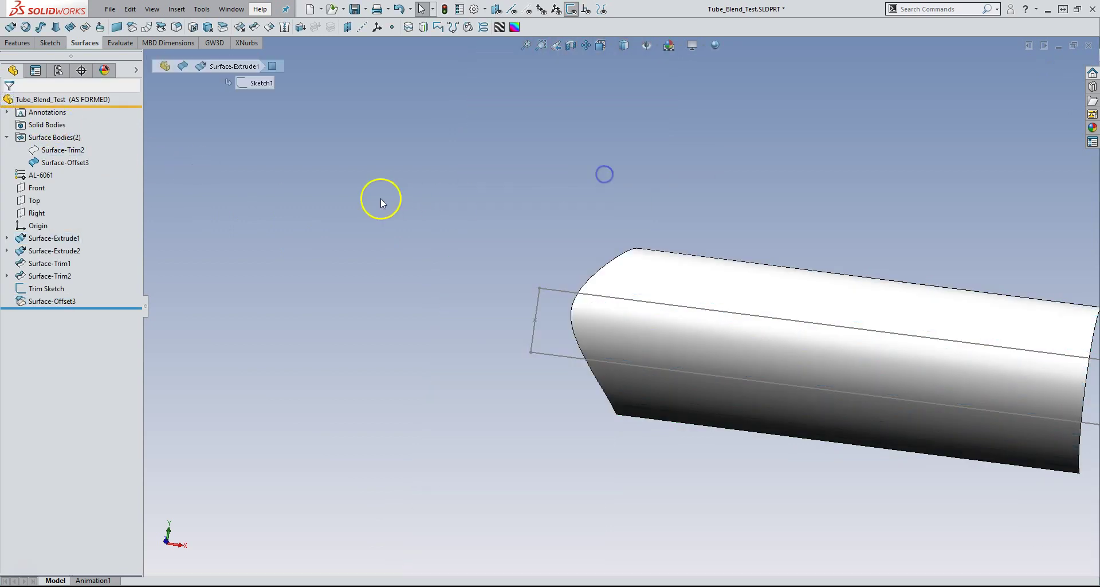
pyautogui.moveTo(457, 249); pyautogui.dragTo(464, 211, button='middle')
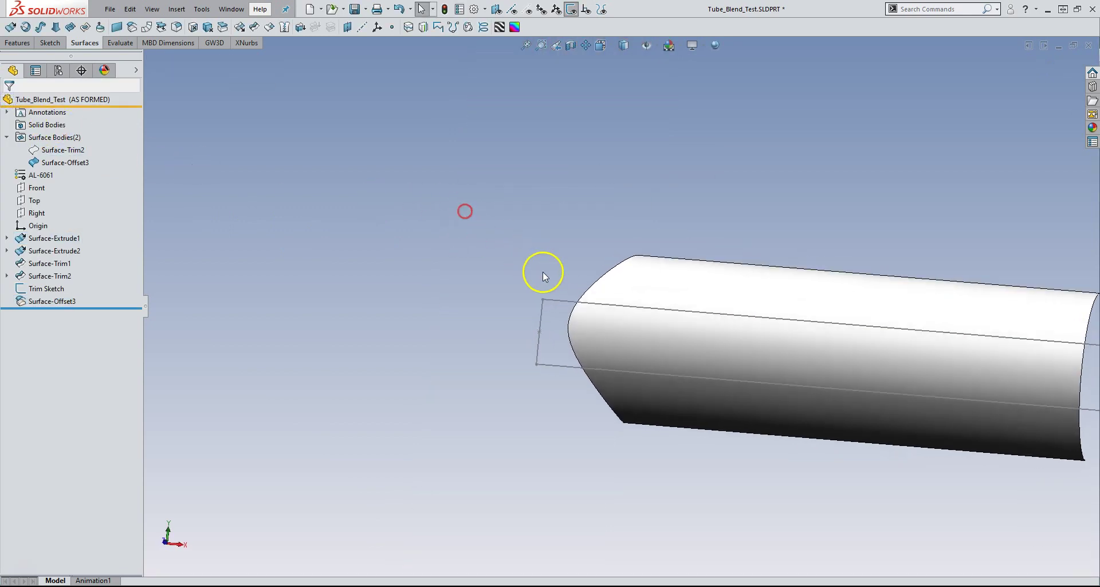
pyautogui.click(567, 301)
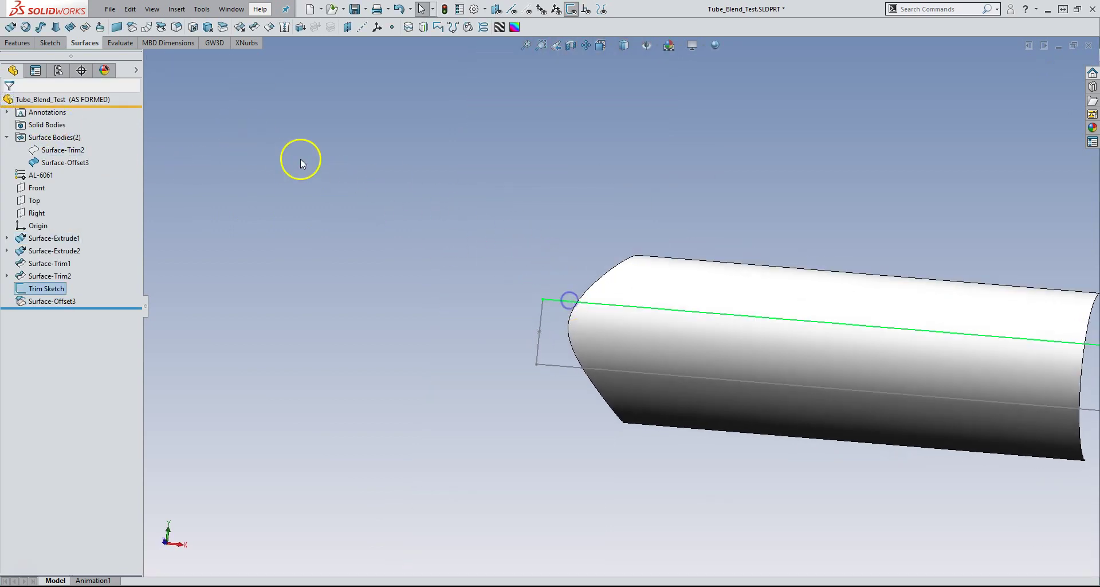
# Trim the offset copy with Trim Sketch, removing its middle band as Surface-Trim7
pyautogui.click(253, 27)
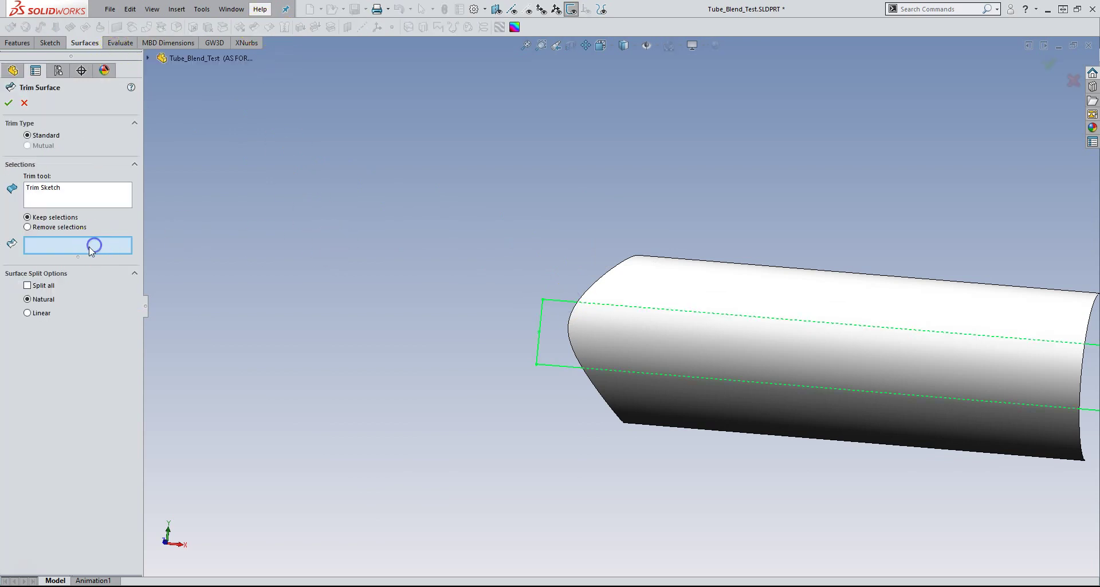
pyautogui.click(607, 334)
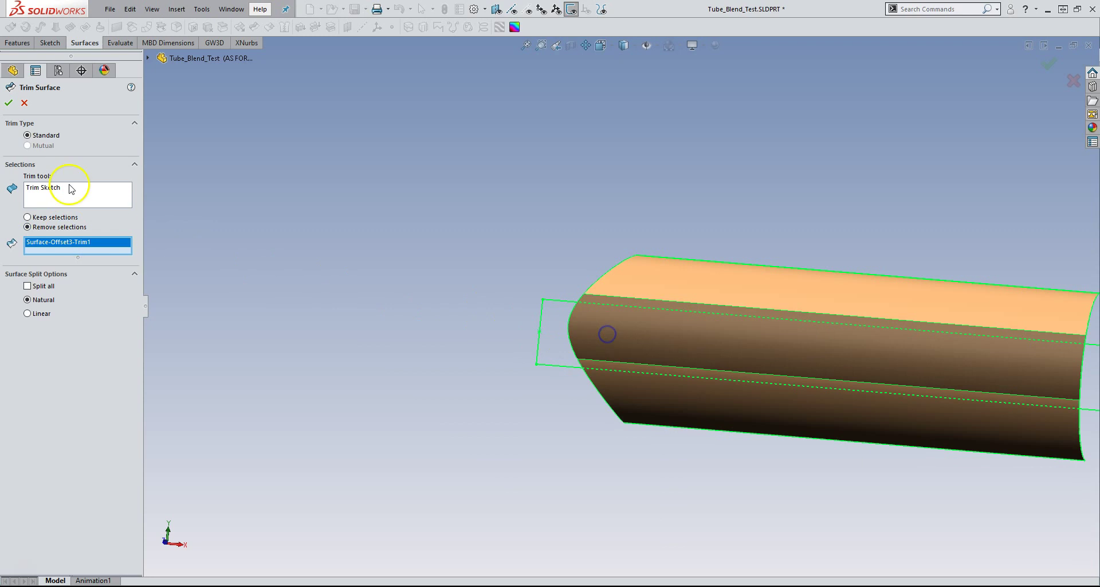
pyautogui.click(9, 104)
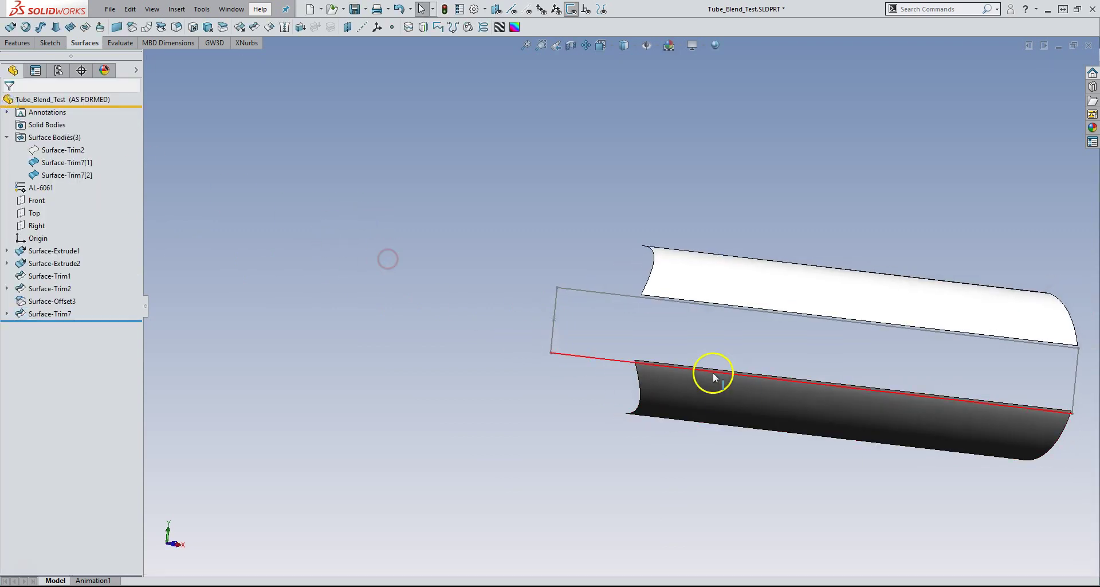
# Hide the Trim Sketch and rotate toward the two remaining strips
pyautogui.click(572, 282)
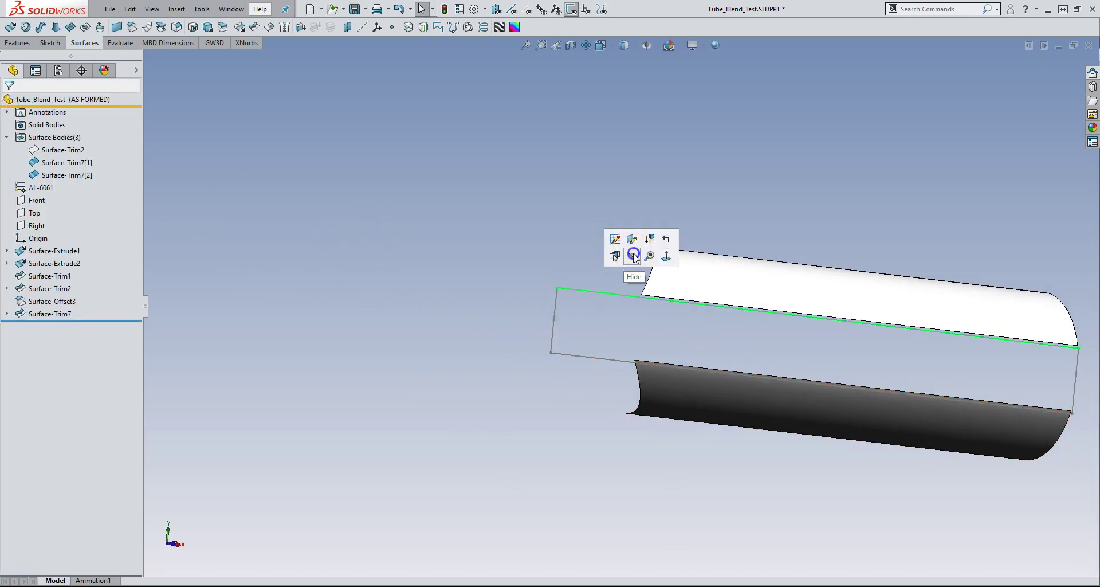
pyautogui.click(634, 251)
pyautogui.moveTo(569, 249); pyautogui.dragTo(596, 302, button='middle')
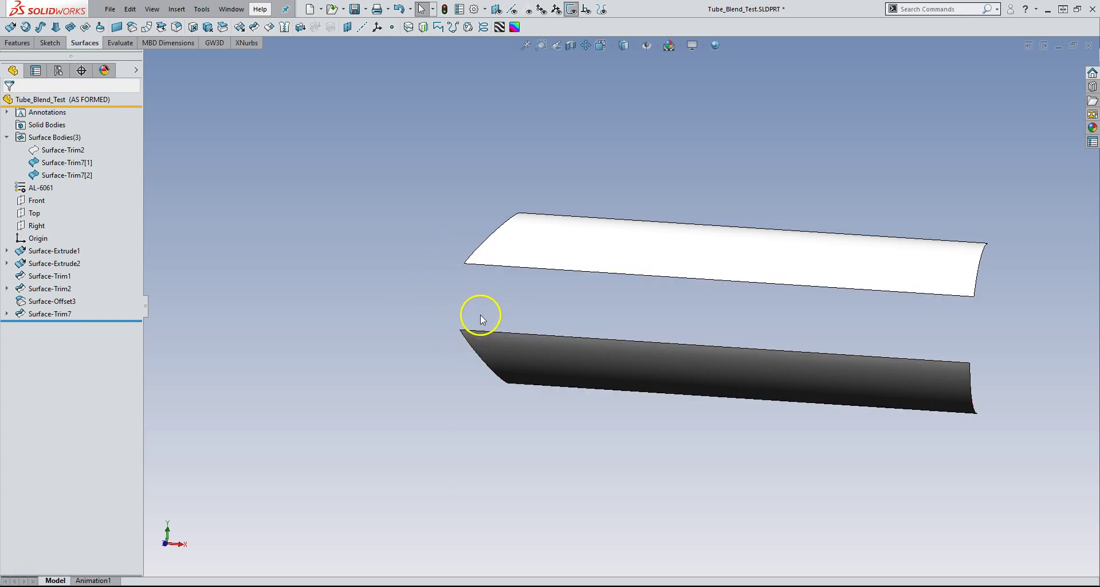
# Create Curve-Blend11 from the upper strip's corner and edge to the lower strip's corner, with G3 continuity and 0.9 scales
pyautogui.click(215, 43)
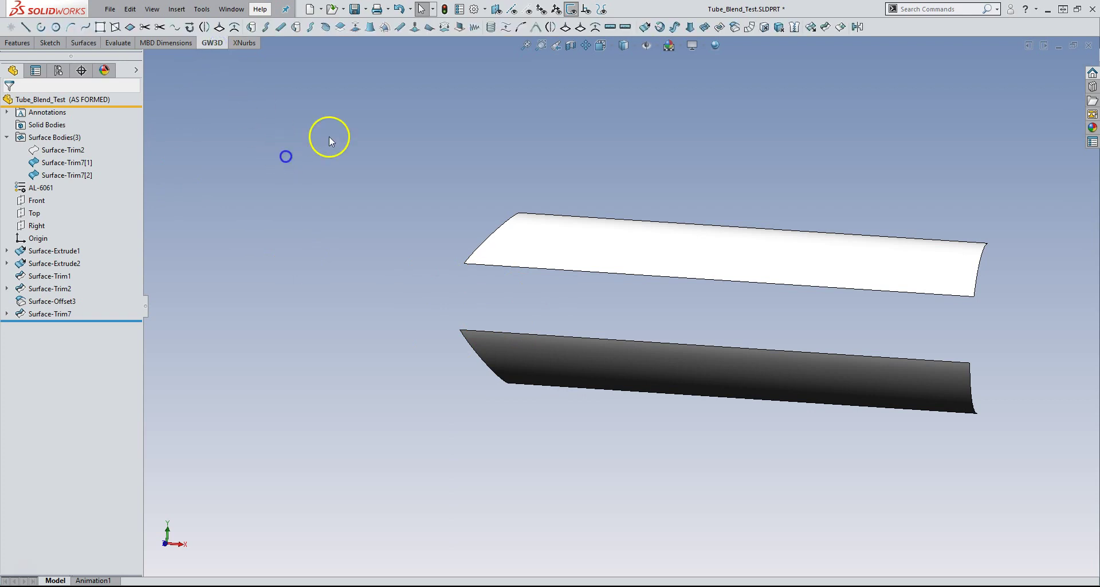
pyautogui.click(519, 28)
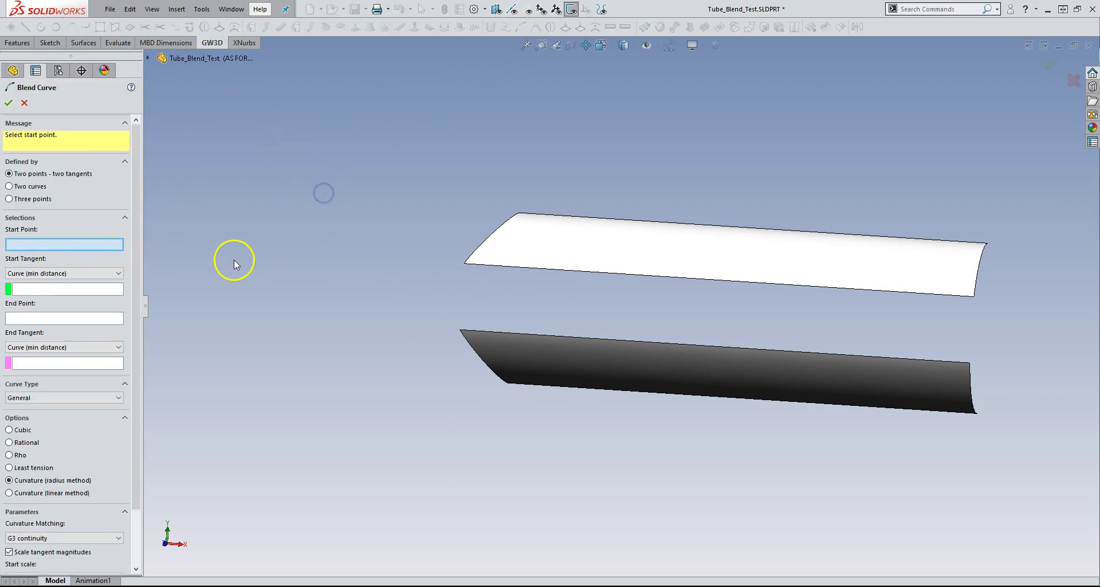
pyautogui.click(464, 264)
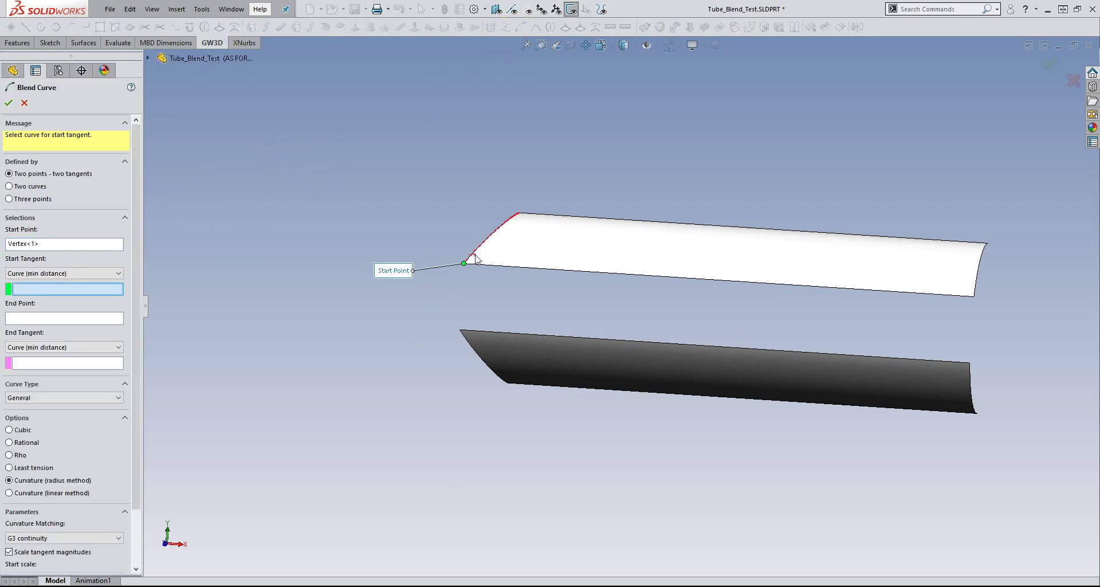
pyautogui.click(473, 253)
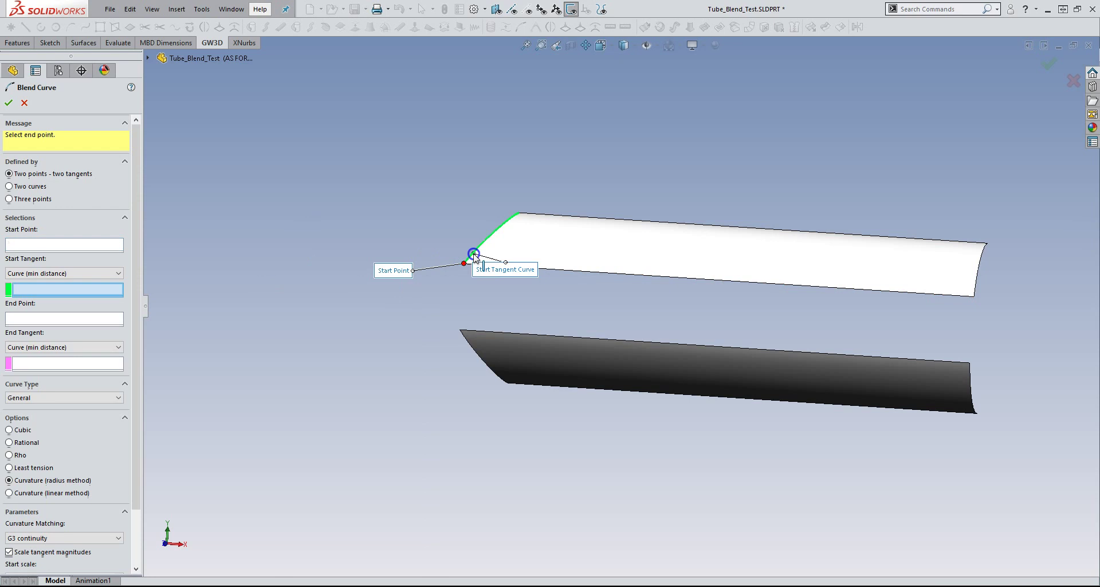
pyautogui.click(460, 330)
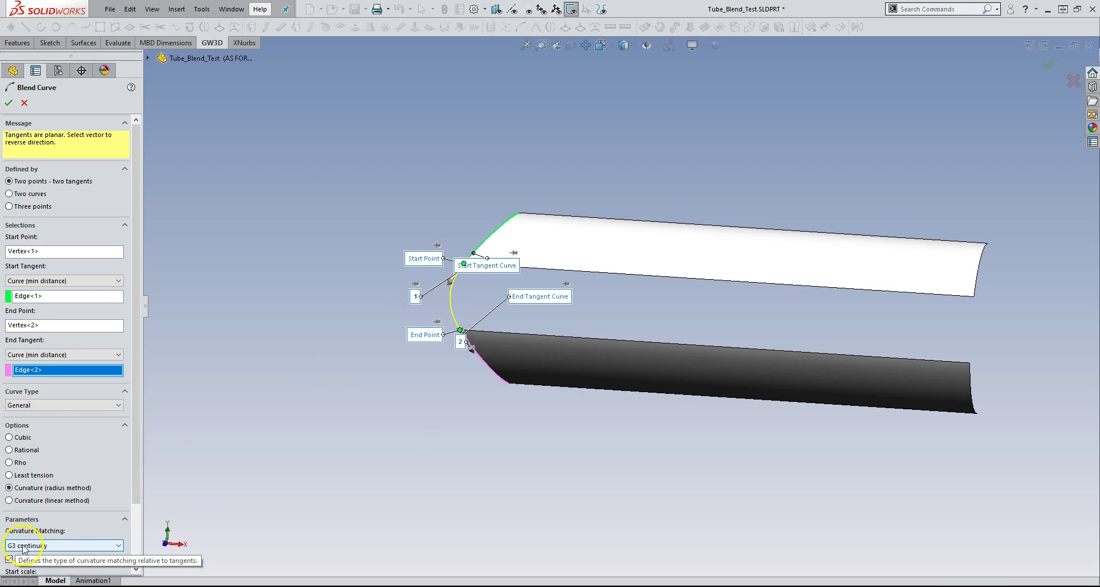
pyautogui.scroll(-2, 434, 355)
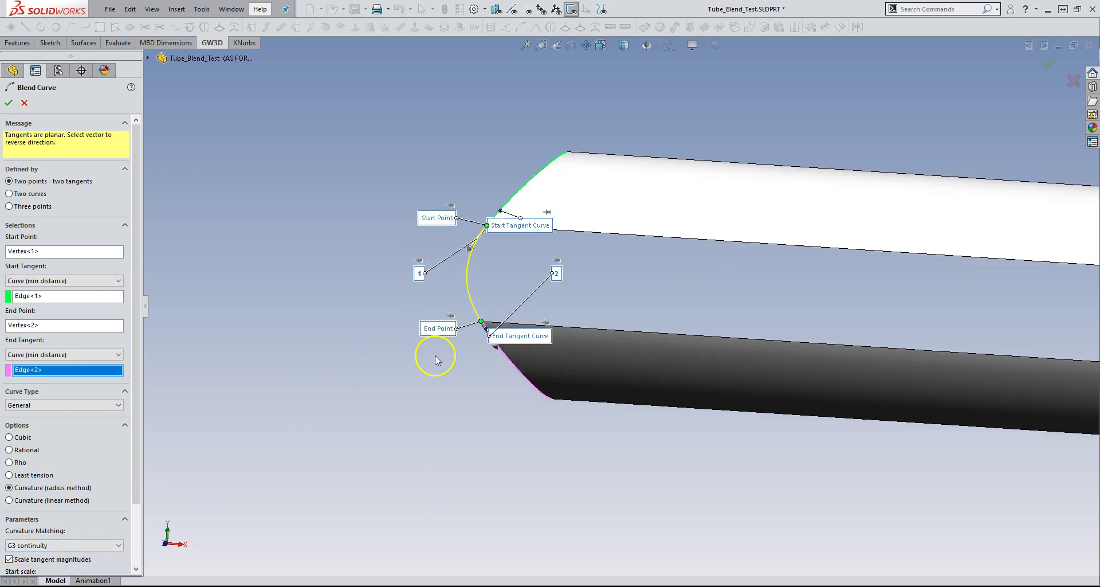
pyautogui.moveTo(143, 425); pyautogui.dragTo(140, 501)
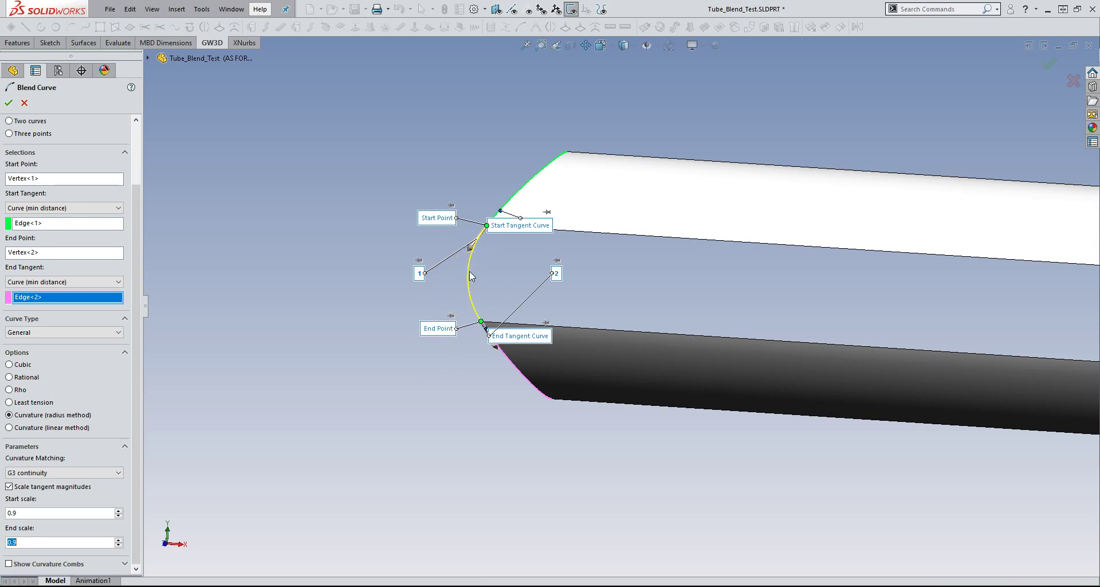
pyautogui.click(9, 103)
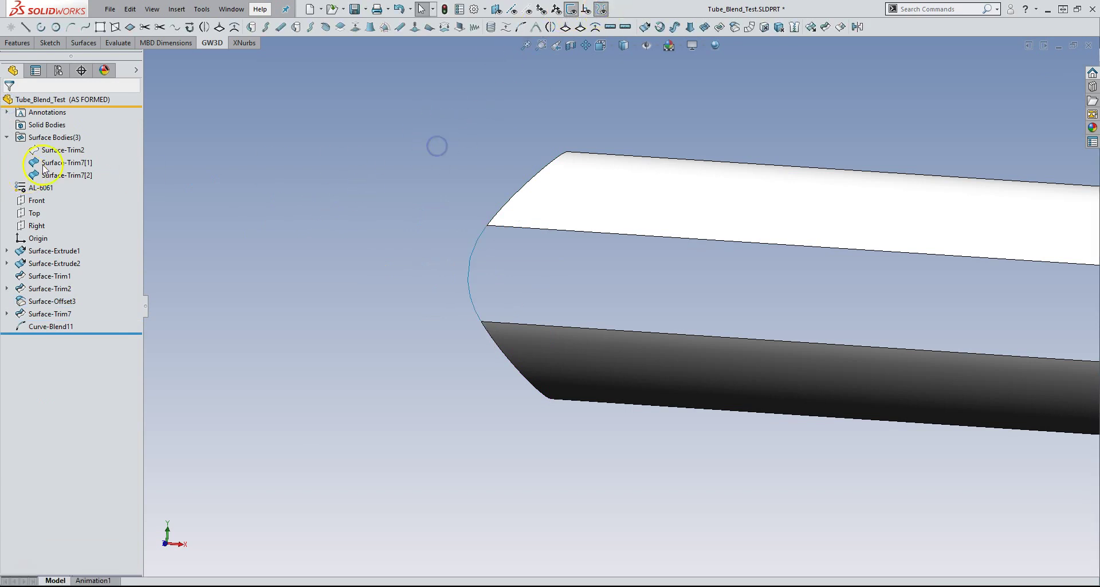
pyautogui.click(59, 150)
pyautogui.click(72, 117)
pyautogui.click(180, 183)
pyautogui.press('space')
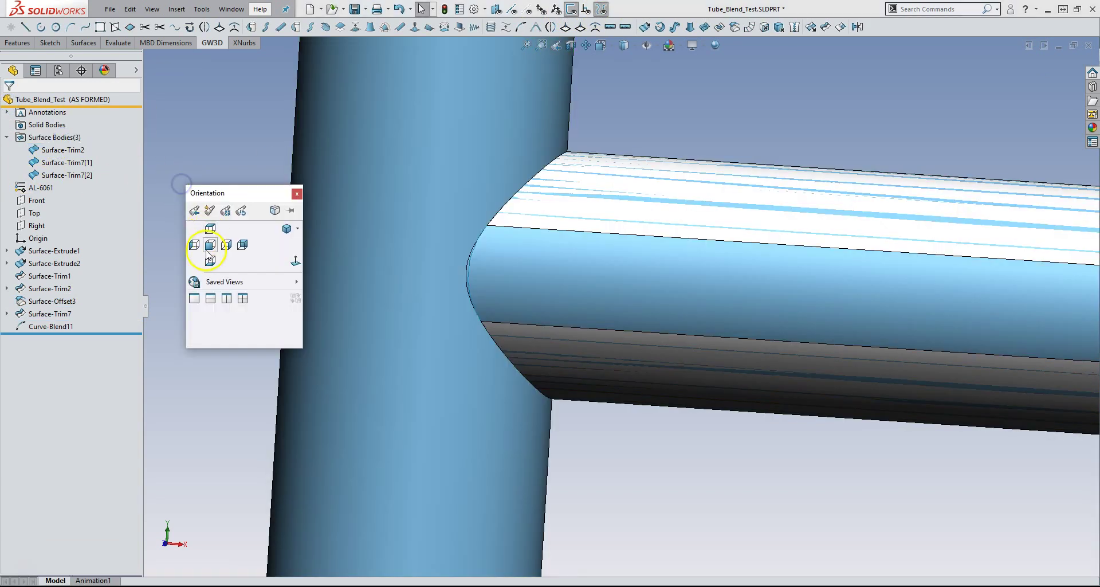
pyautogui.click(208, 250)
pyautogui.scroll(-5, 535, 248)
pyautogui.scroll(-3, 474, 228)
pyautogui.scroll(-2, 455, 228)
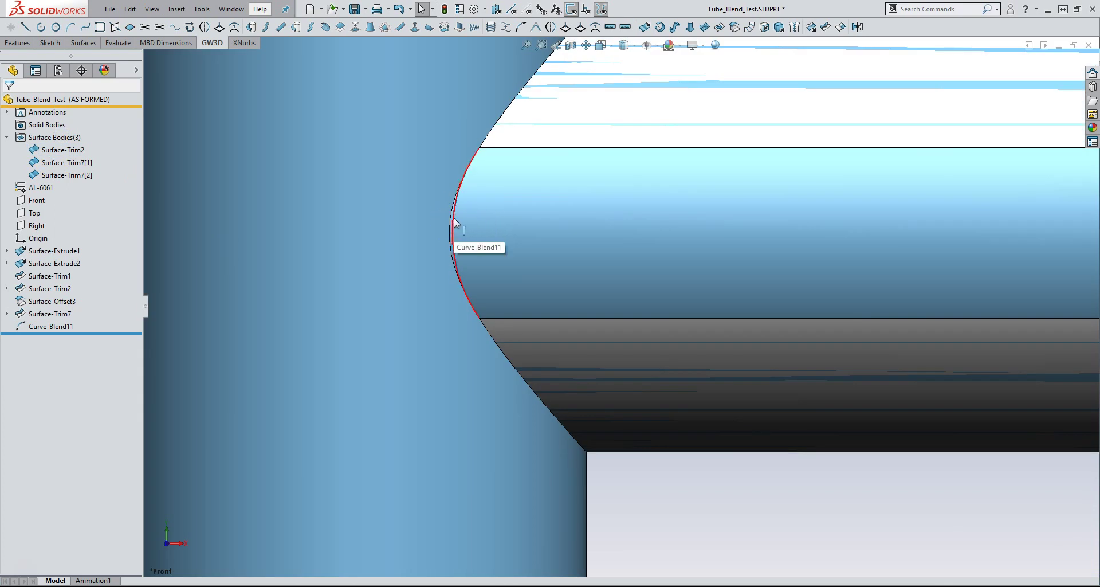
pyautogui.moveTo(444, 217)
pyautogui.mouseDown()
pyautogui.moveTo(447, 262)
pyautogui.moveTo(451, 243)
pyautogui.mouseUp()
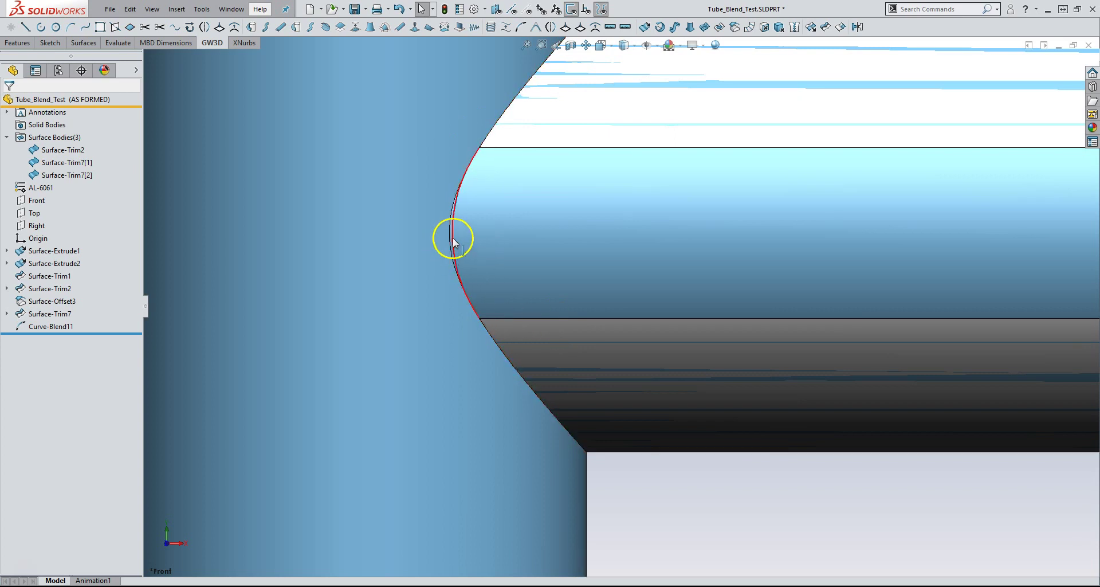
pyautogui.click(580, 249)
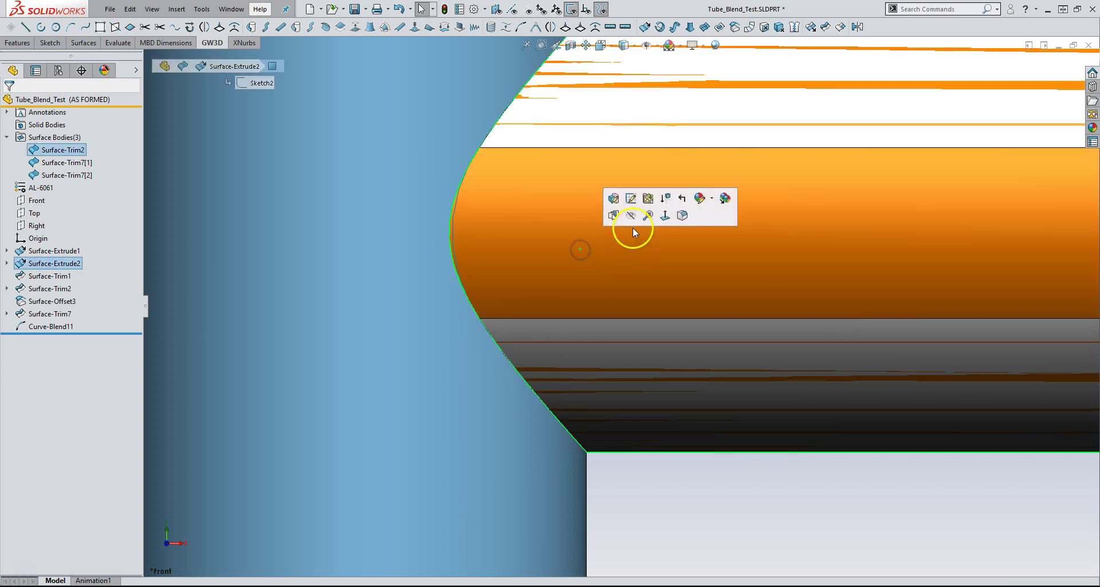
pyautogui.click(630, 216)
pyautogui.scroll(5, 625, 237)
pyautogui.moveTo(554, 293); pyautogui.dragTo(643, 245, button='middle')
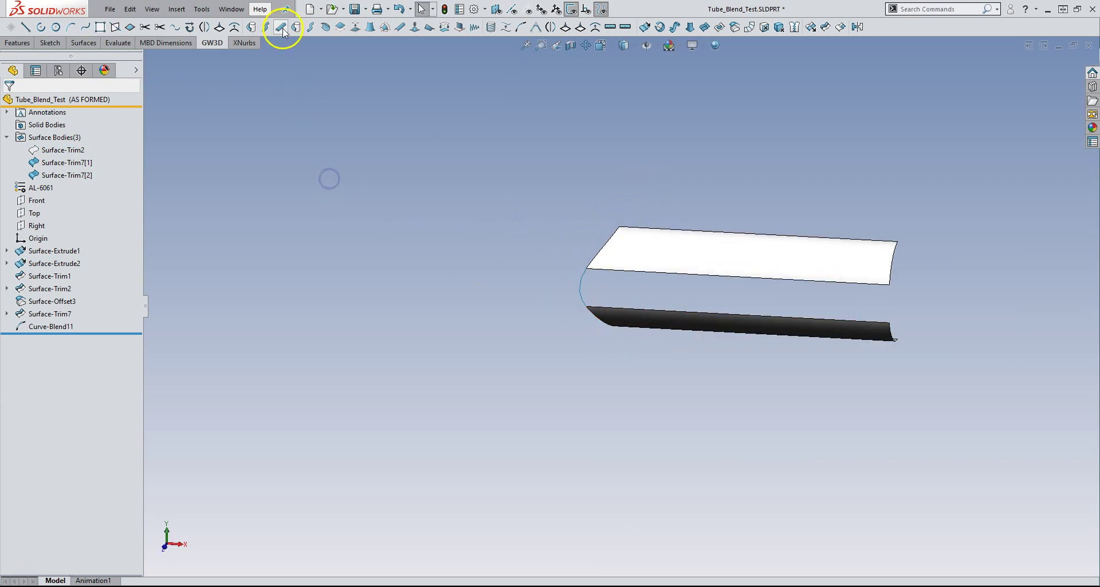
# Build Surface-Tube3, a 7.50 mm tube along the upper edge, Curve-Blend11 and the lower edge
pyautogui.click(316, 26)
pyautogui.scroll(3, 631, 277)
pyautogui.click(621, 274)
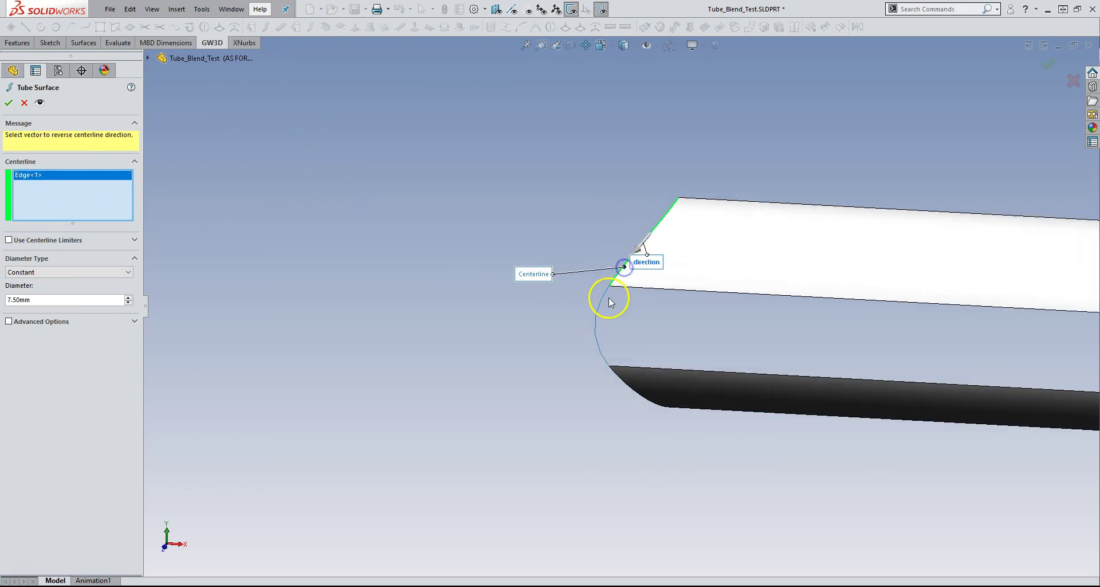
pyautogui.click(601, 300)
pyautogui.click(622, 382)
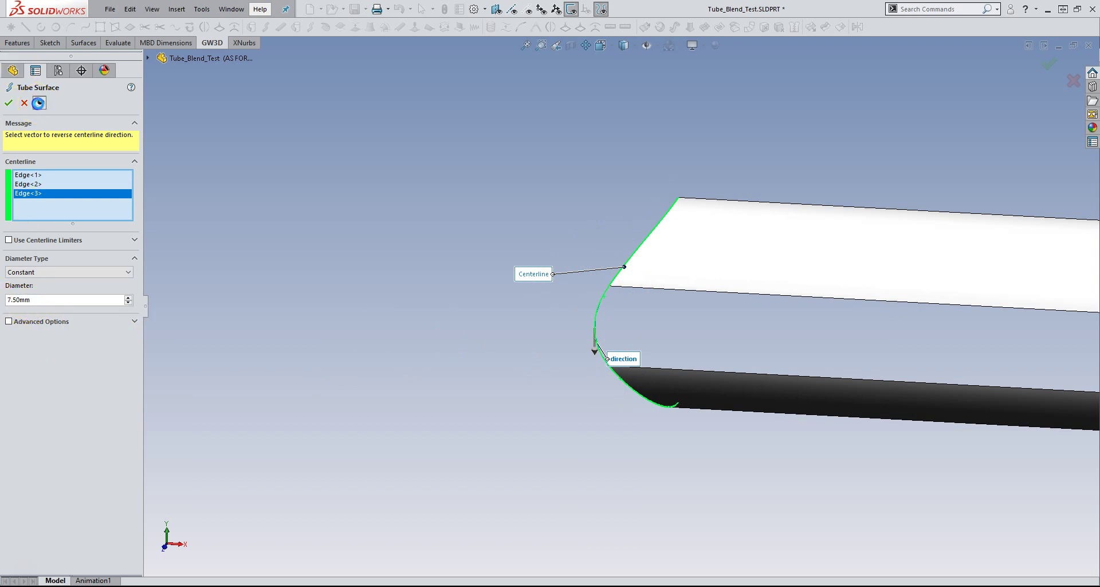
pyautogui.click(38, 103)
pyautogui.moveTo(629, 383); pyautogui.dragTo(658, 368, button='middle')
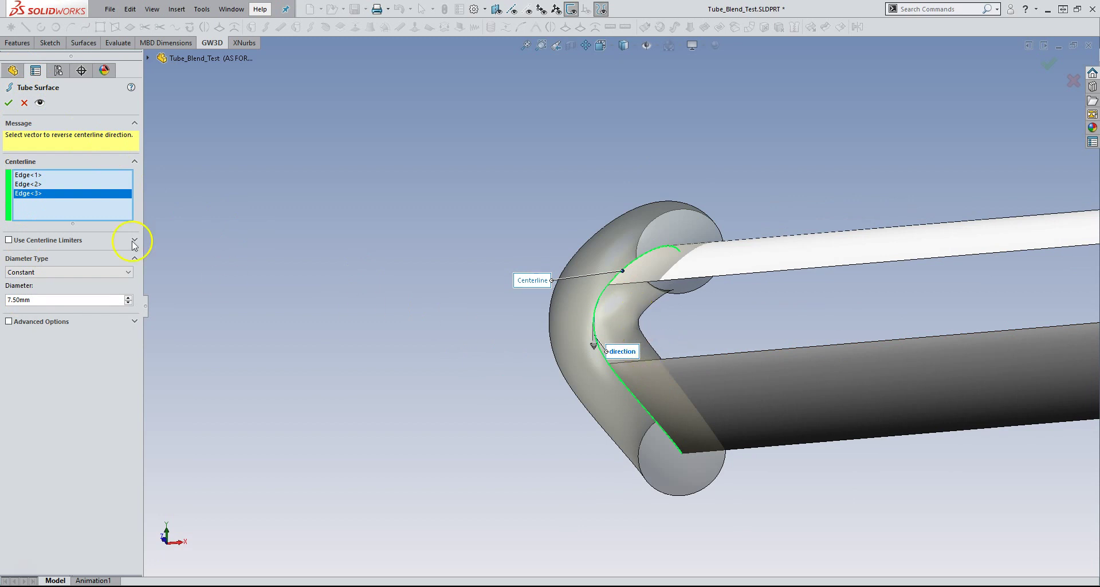
pyautogui.click(9, 105)
# Hide both offset strips and show the main and branch tube surfaces again
pyautogui.scroll(5, 421, 240)
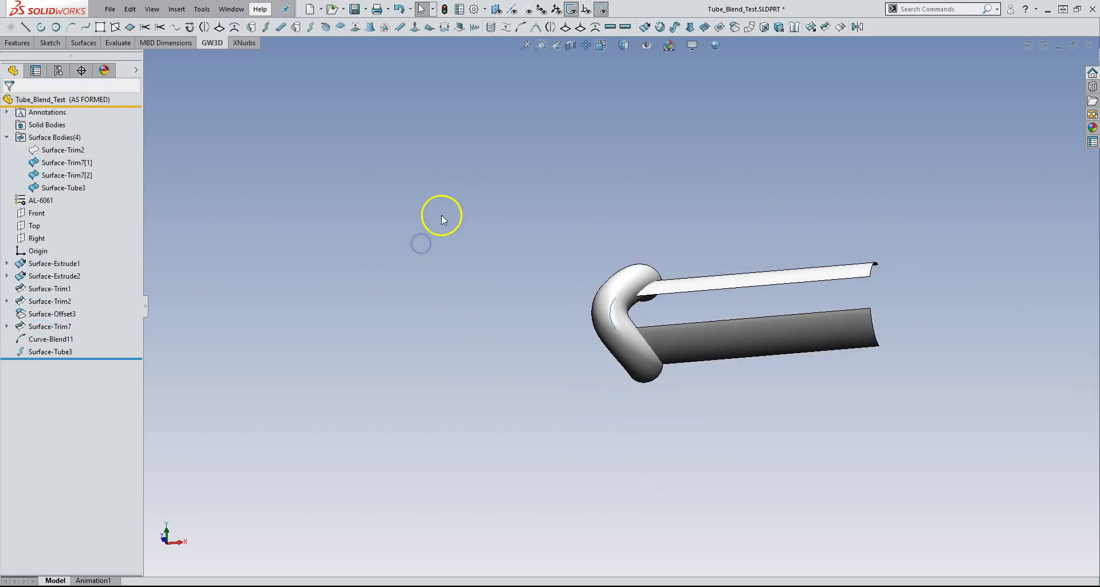
pyautogui.moveTo(441, 215); pyautogui.dragTo(465, 297, button='middle')
pyautogui.click(678, 278)
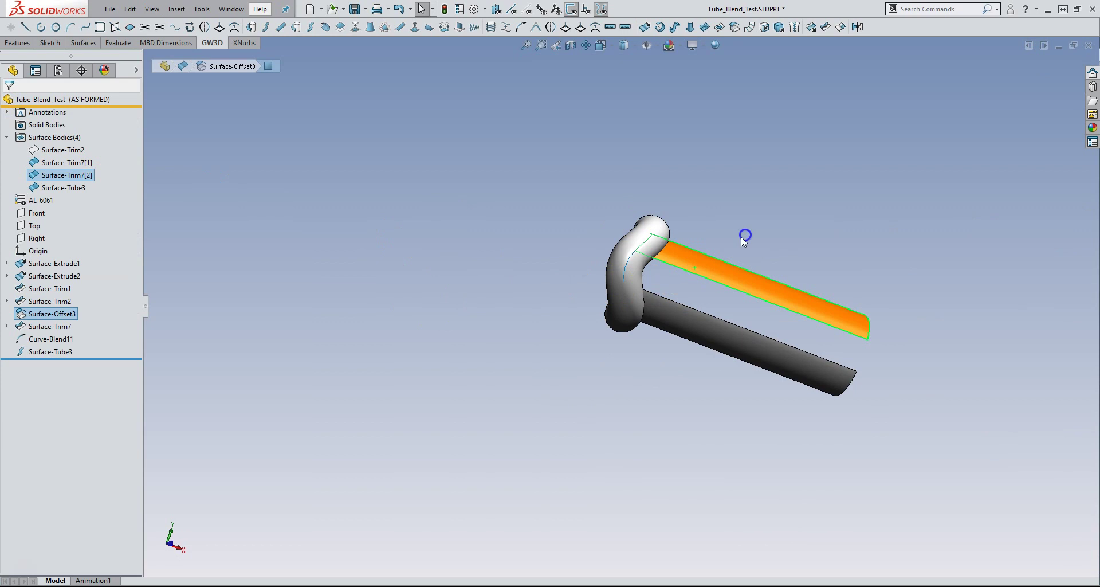
pyautogui.click(721, 239)
pyautogui.click(701, 329)
pyautogui.click(752, 296)
pyautogui.click(440, 248)
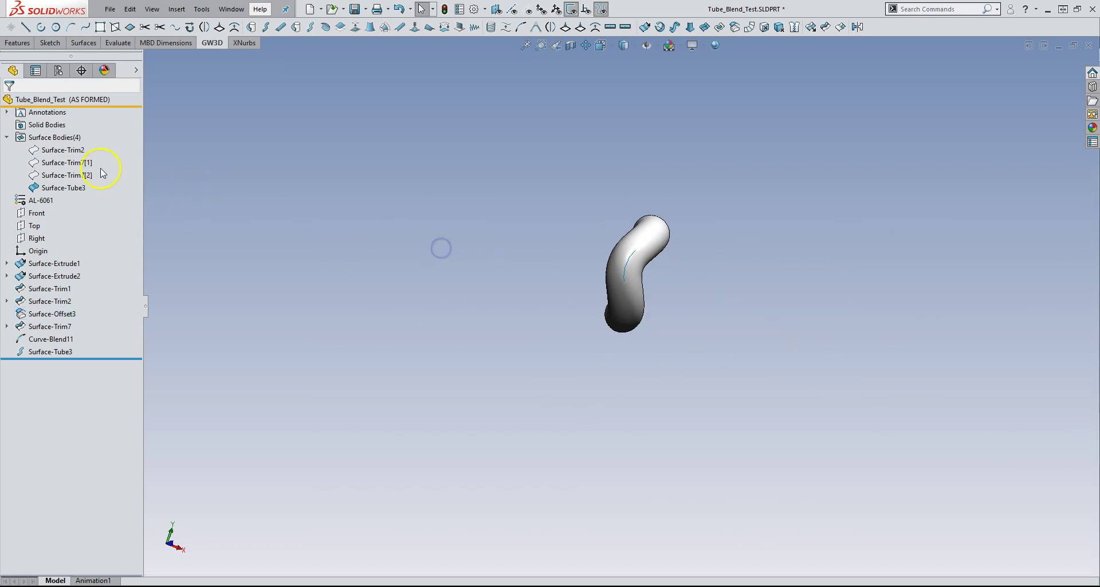
pyautogui.click(63, 150)
pyautogui.moveTo(464, 253); pyautogui.dragTo(467, 277, button='middle')
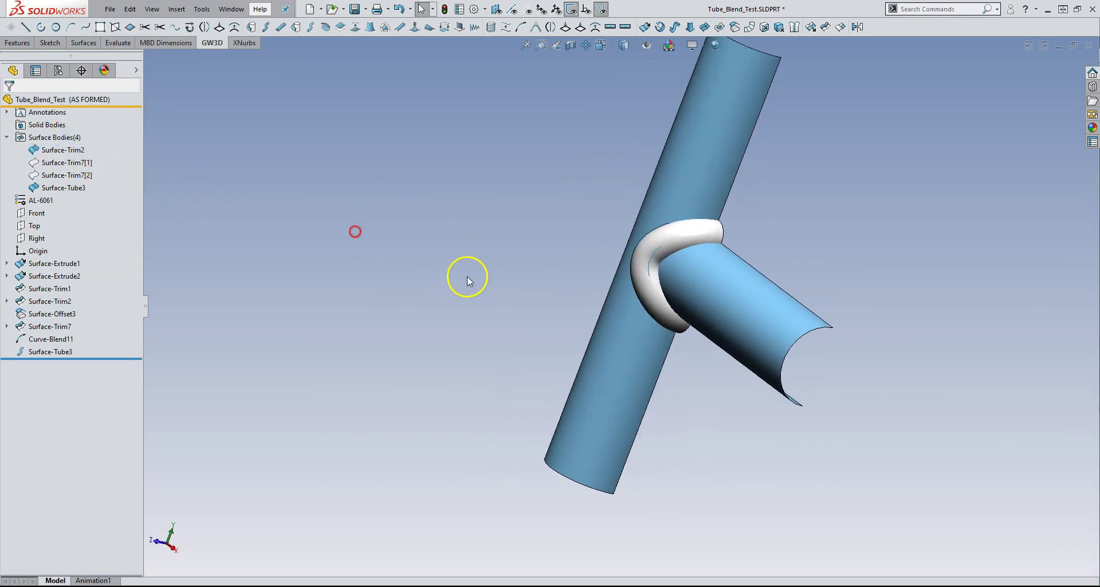
pyautogui.scroll(-5, 680, 233)
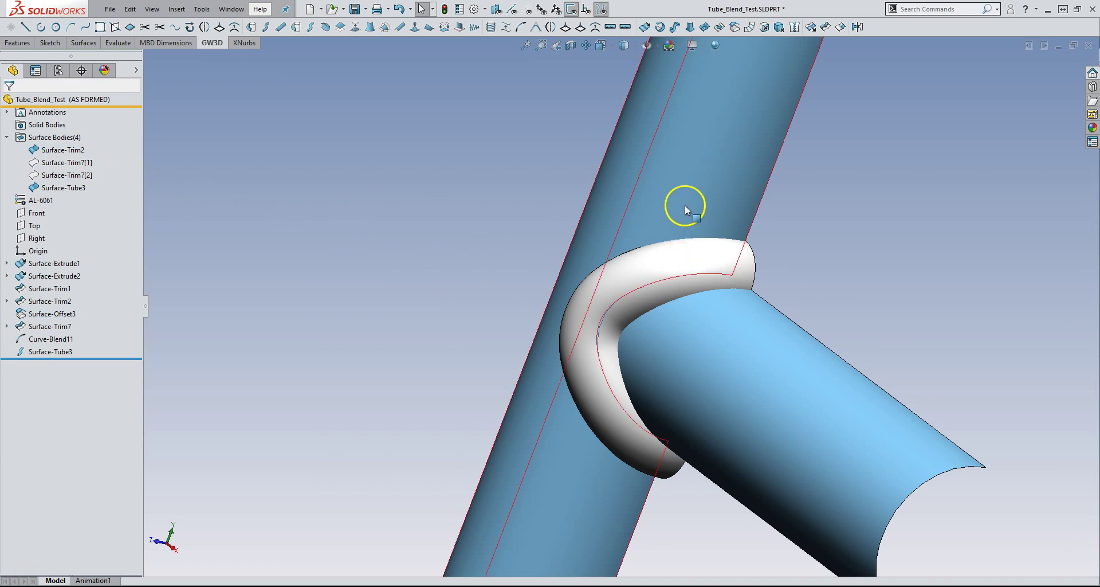
# Trim the tubes with Surface-Tube3, keeping the vertical and branch portions
pyautogui.click(86, 43)
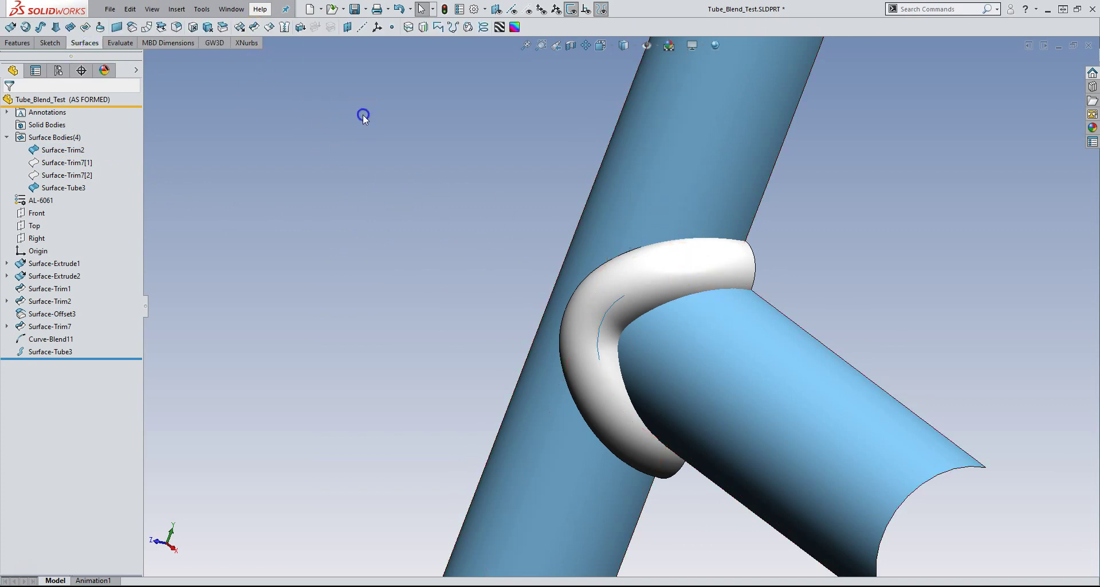
pyautogui.click(255, 27)
pyautogui.click(632, 275)
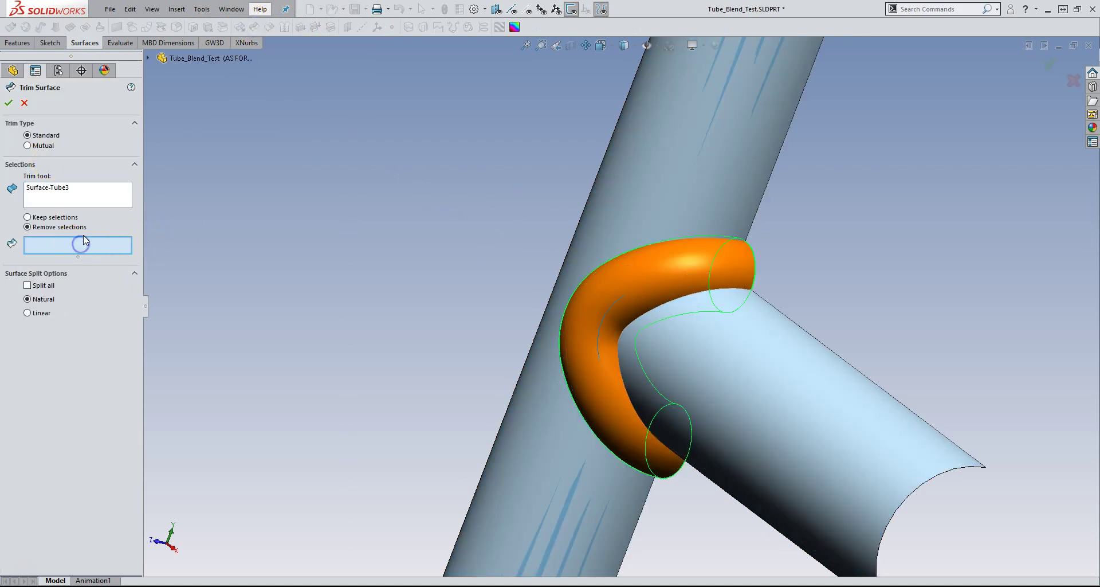
pyautogui.click(678, 193)
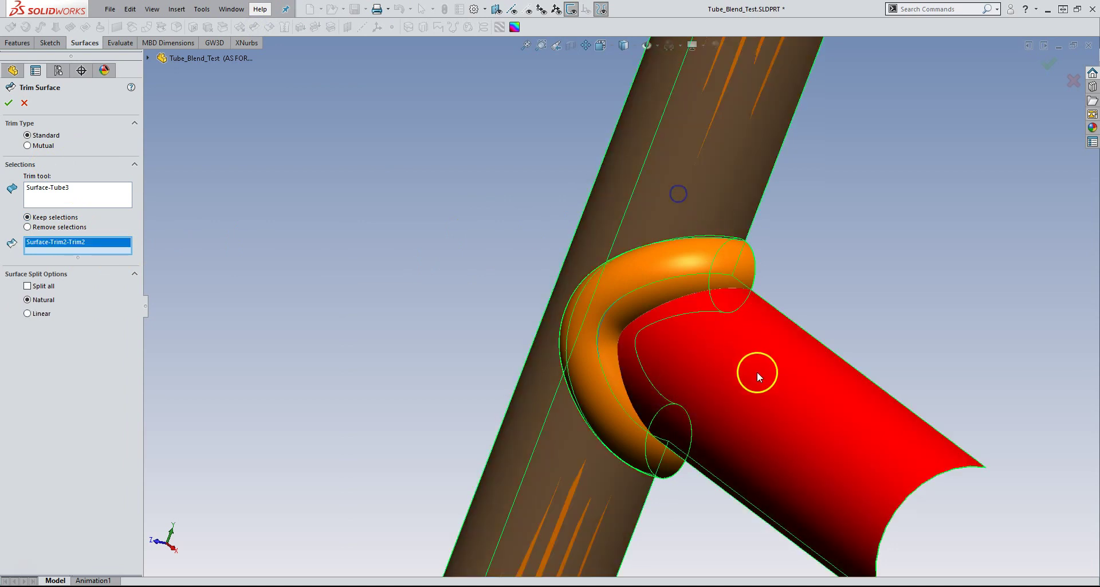
pyautogui.click(757, 371)
pyautogui.click(9, 103)
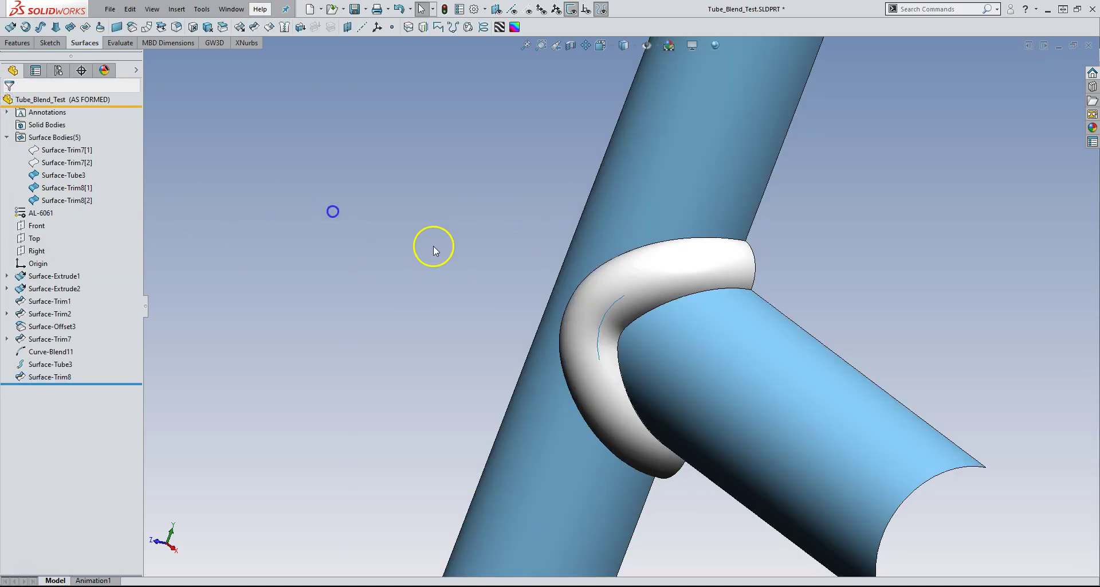
# Hide Surface-Tube3 and fit the model with the main tube upright
pyautogui.click(663, 270)
pyautogui.click(711, 237)
pyautogui.press('f')
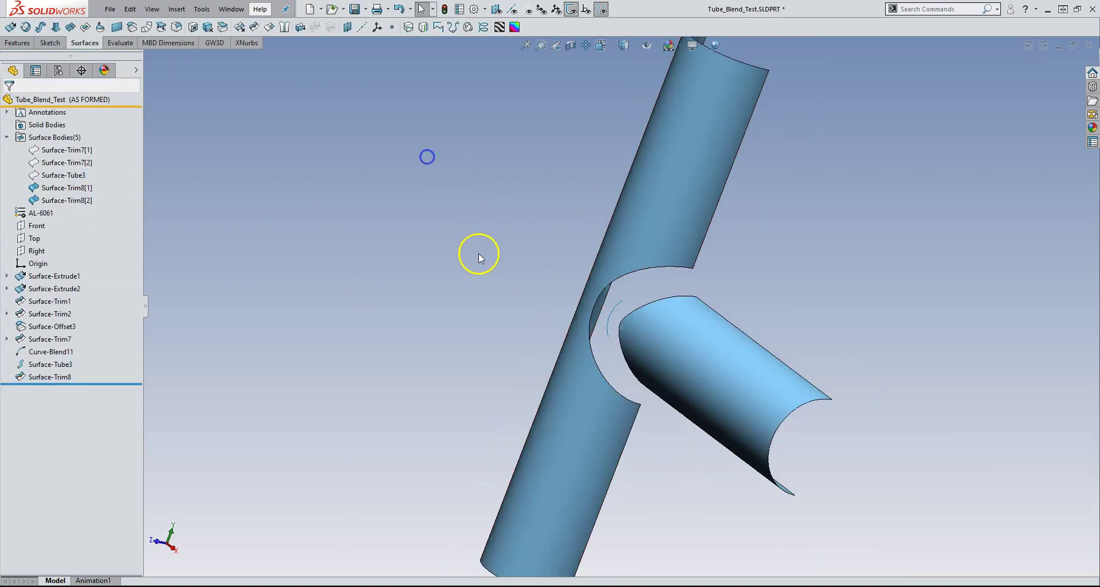
pyautogui.moveTo(479, 252)
pyautogui.mouseDown(button='middle')
pyautogui.moveTo(501, 229)
pyautogui.moveTo(688, 348)
pyautogui.mouseUp(button='middle')
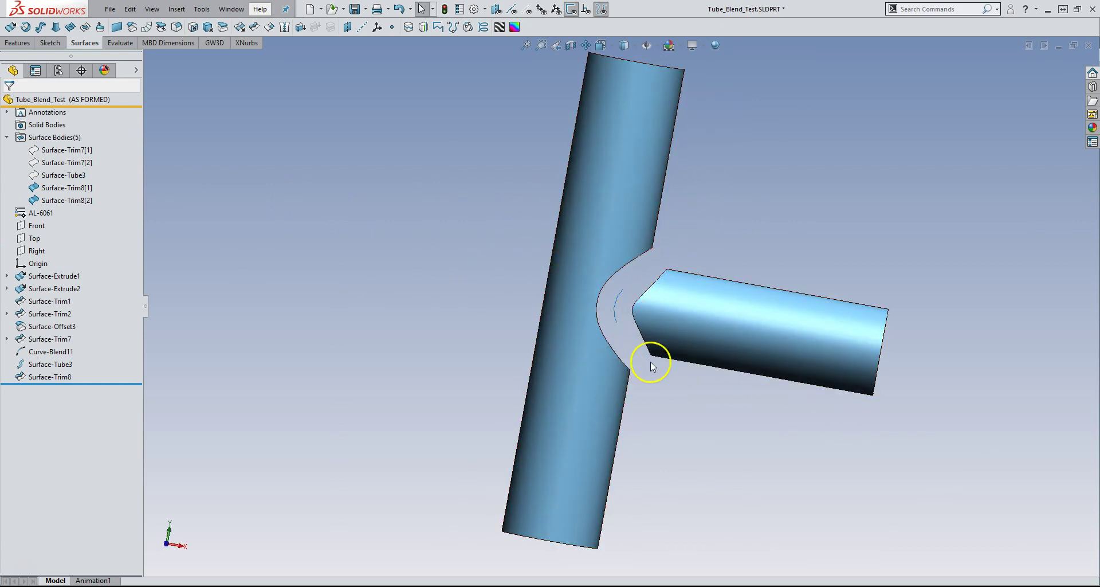
# Create Curve-Blend12 from the main tube to the branch tube's top corner
pyautogui.scroll(-3, 651, 362)
pyautogui.scroll(-2, 629, 319)
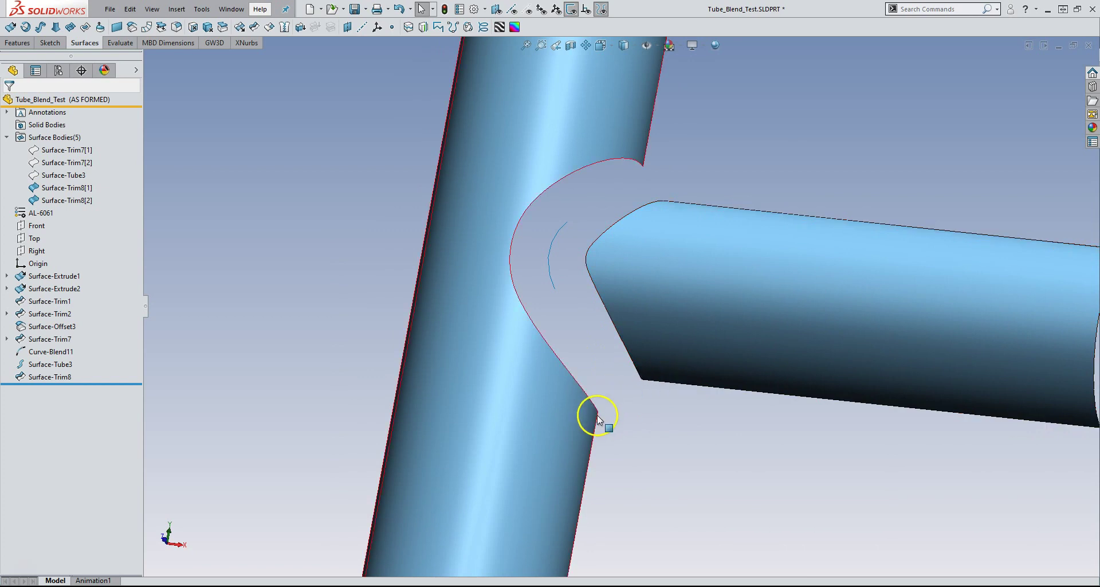
pyautogui.click(227, 44)
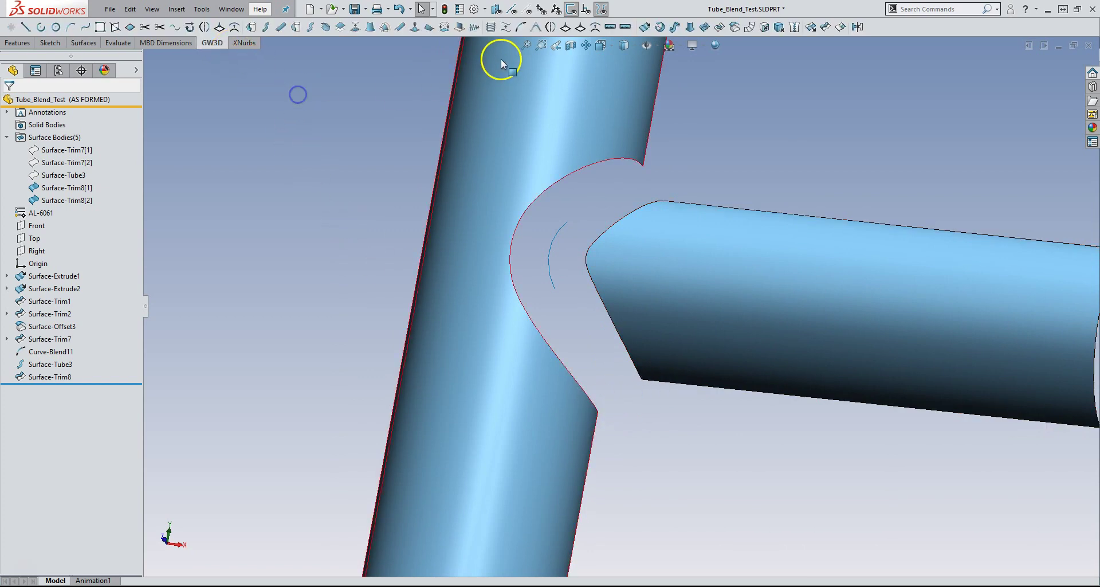
pyautogui.click(520, 29)
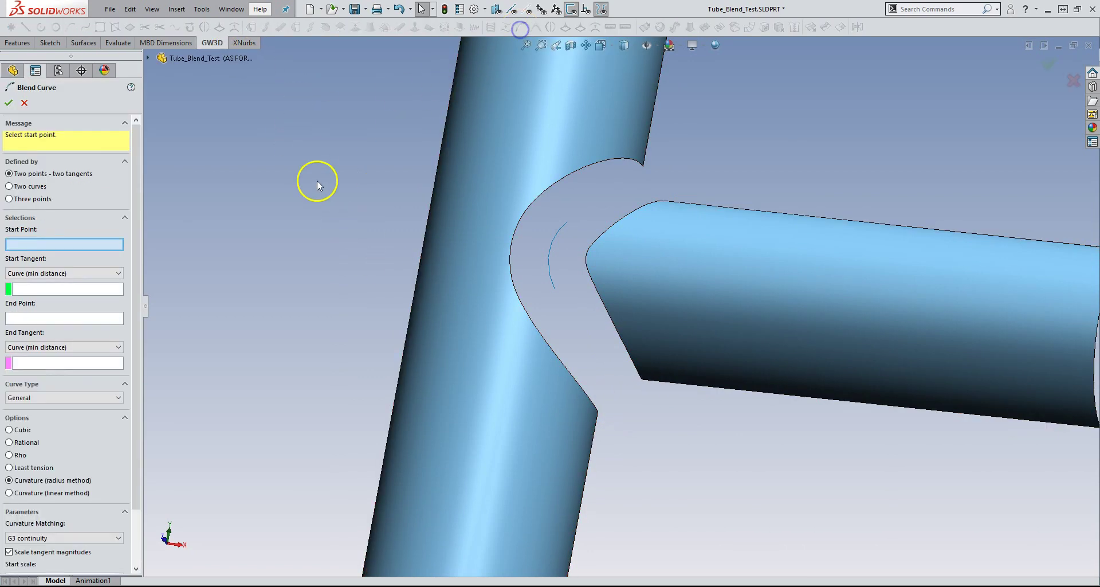
pyautogui.moveTo(459, 185); pyautogui.dragTo(407, 224, button='middle')
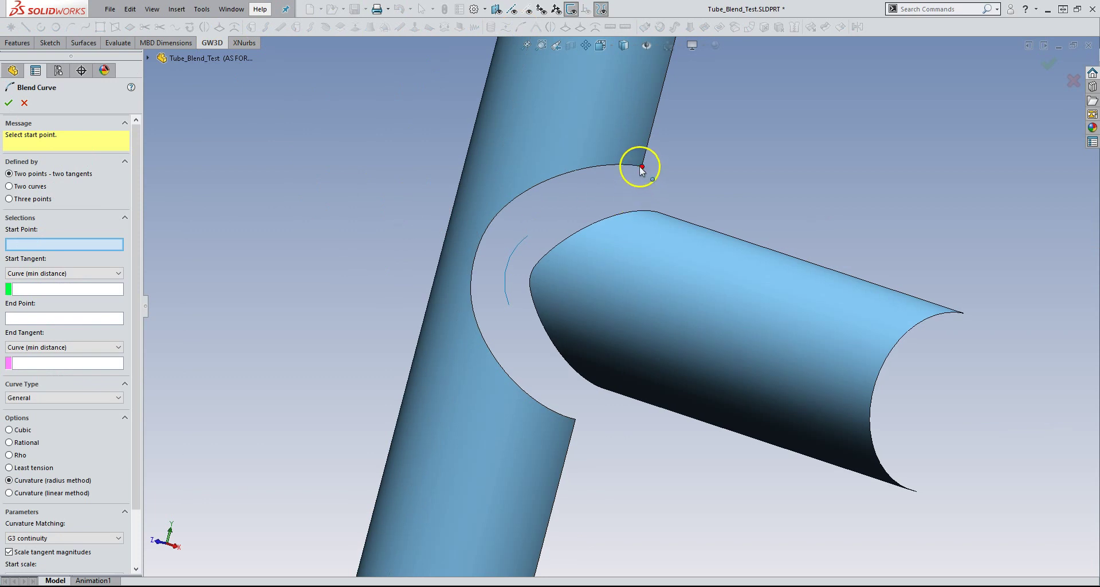
pyautogui.click(642, 168)
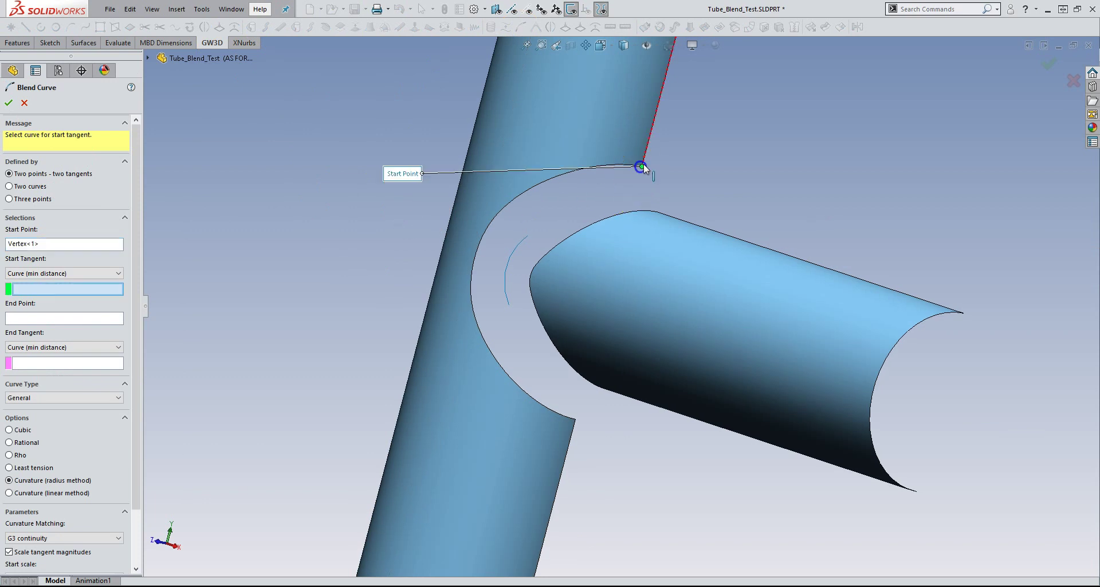
pyautogui.click(655, 212)
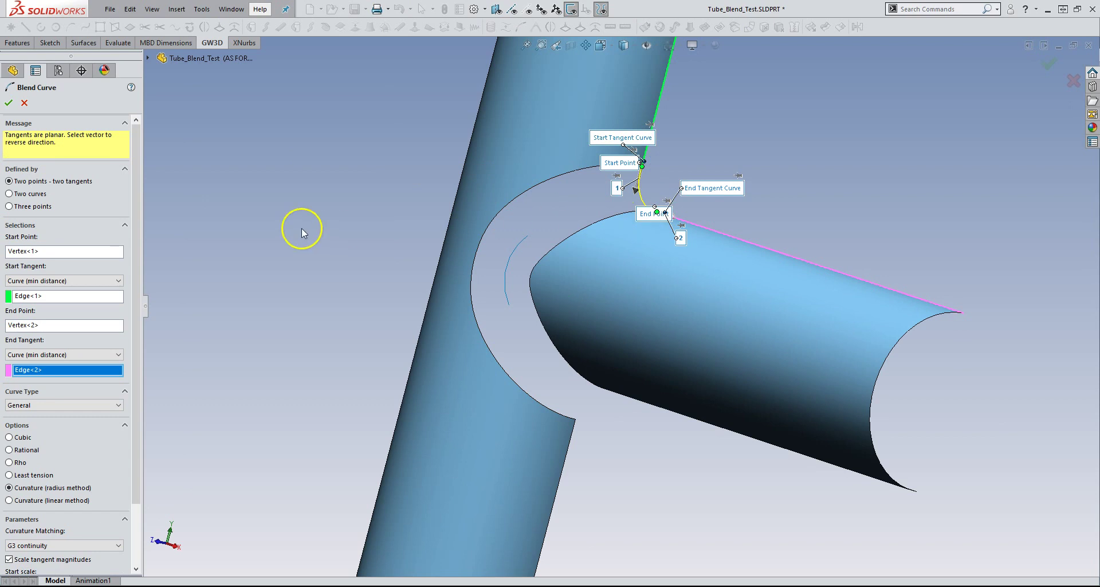
pyautogui.click(8, 103)
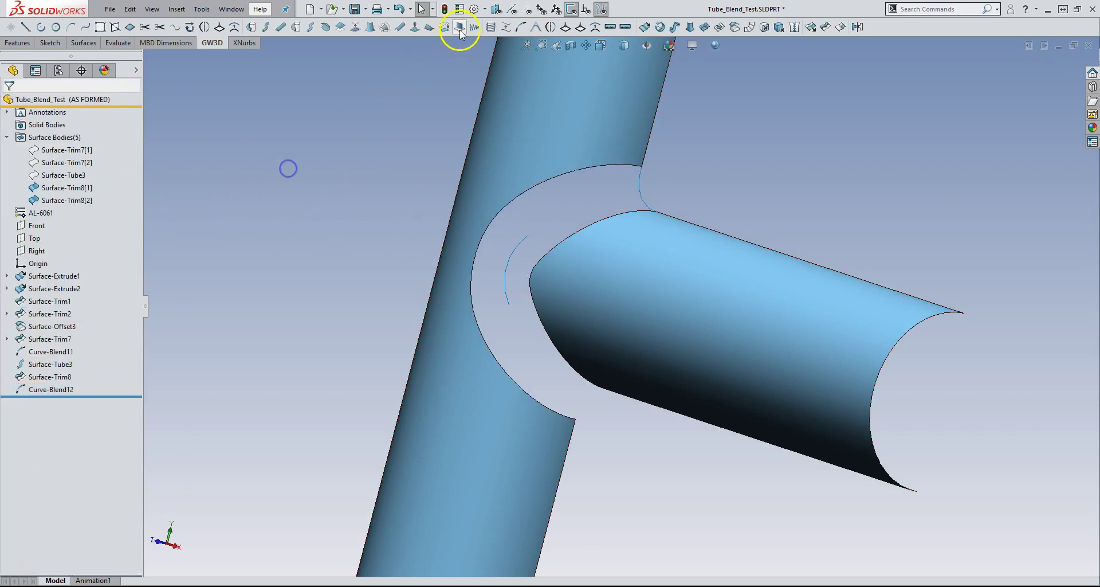
# Create Curve-Blend13 from the lower junction to the branch tube's lower corner and edge
pyautogui.click(520, 27)
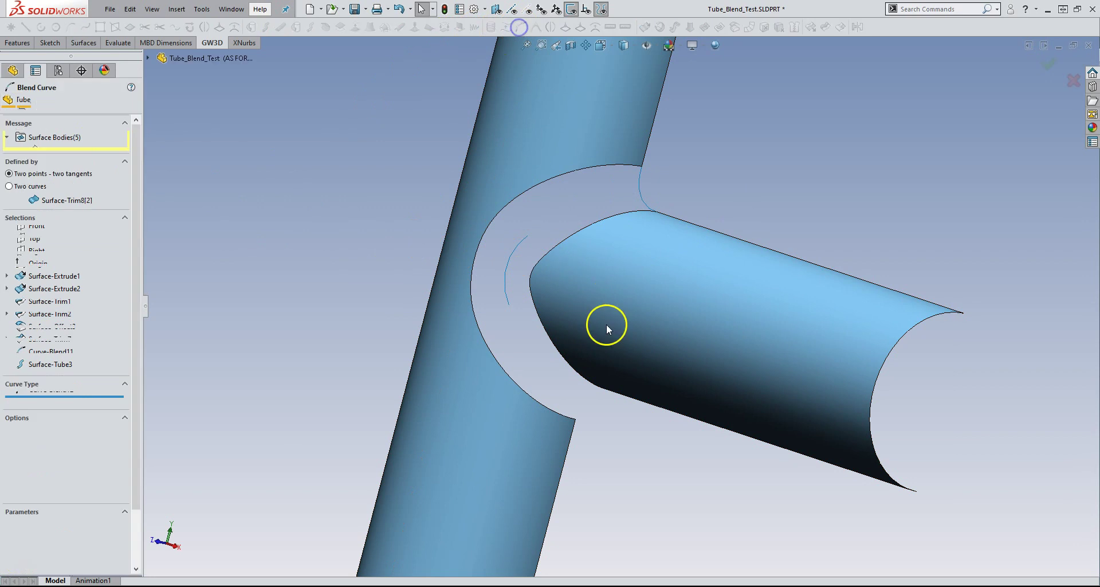
pyautogui.click(575, 419)
pyautogui.click(575, 437)
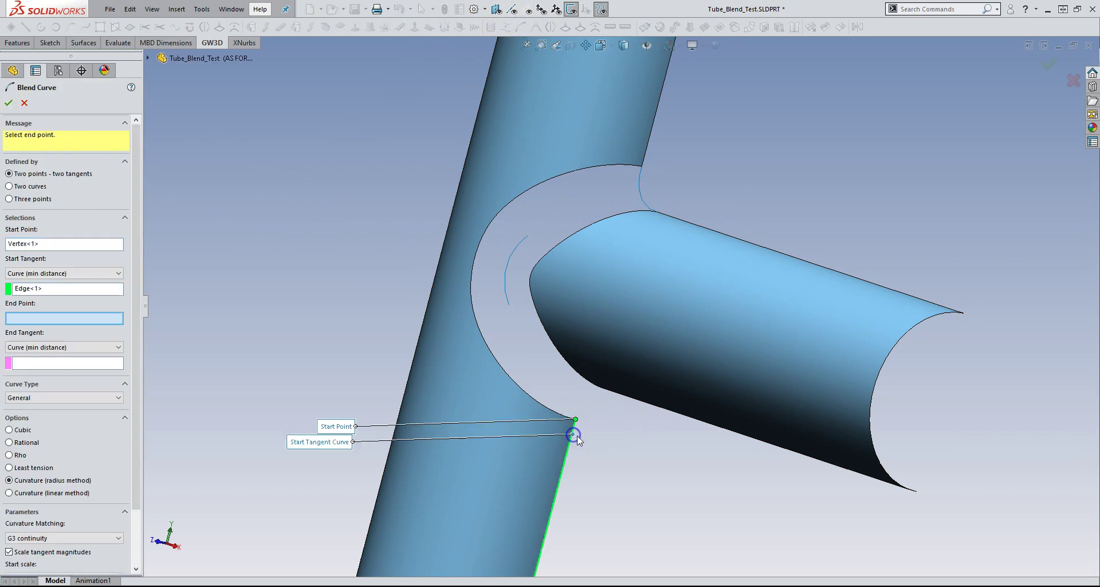
pyautogui.moveTo(576, 436); pyautogui.dragTo(632, 404, button='middle')
pyautogui.click(618, 389)
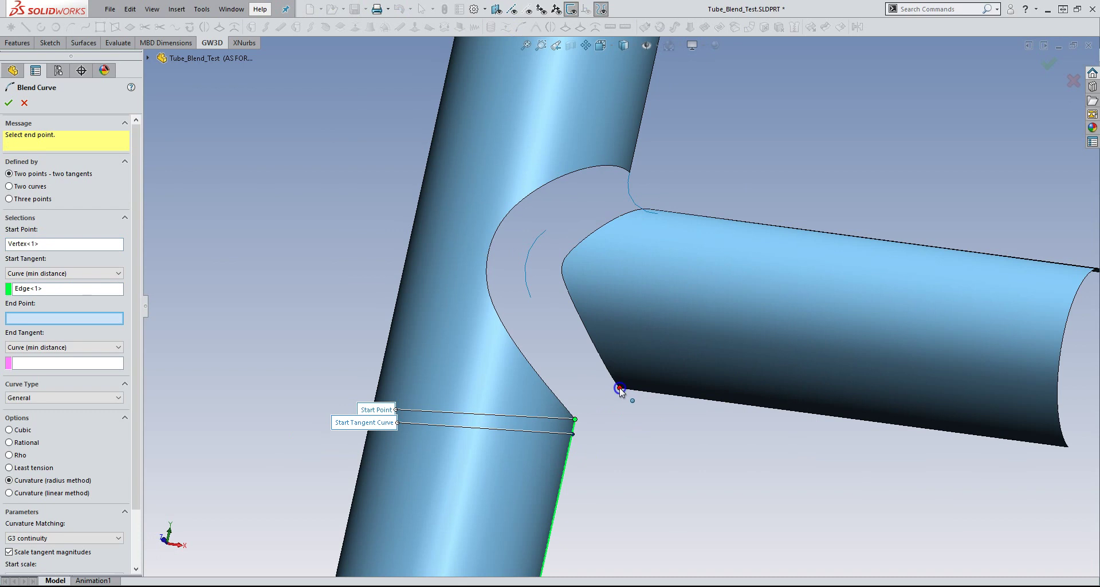
pyautogui.click(632, 391)
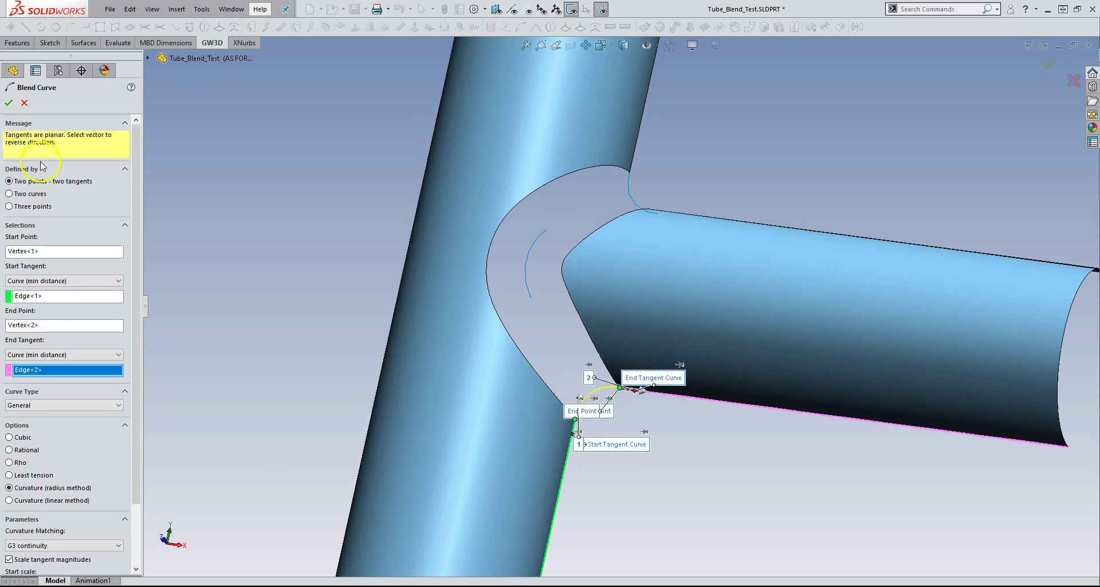
pyautogui.click(8, 104)
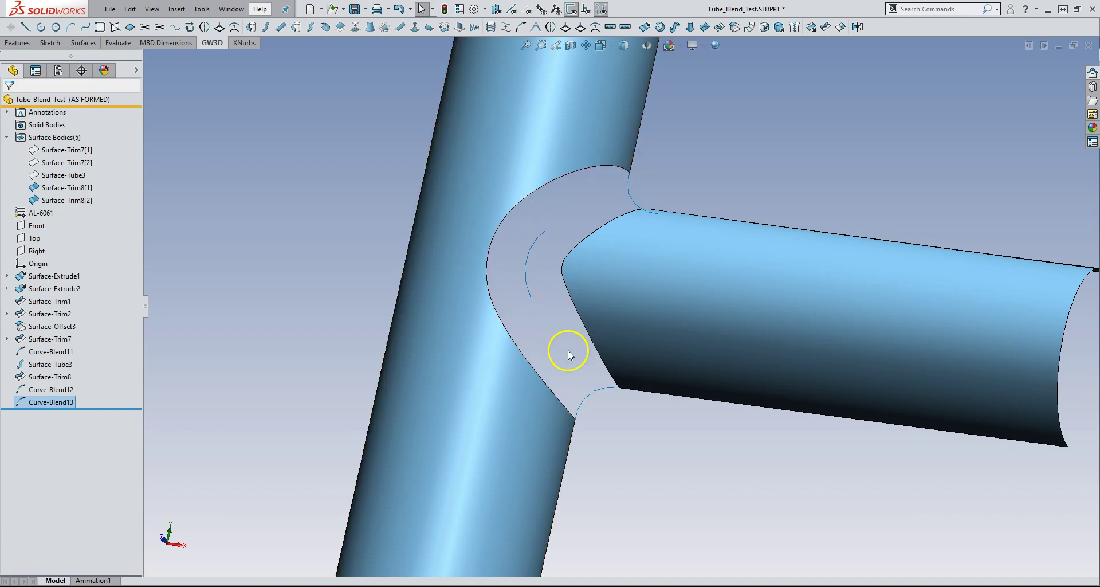
# In Top view, sketch on the Top plane a vertical centerline rising from the origin
pyautogui.scroll(5, 523, 283)
pyautogui.scroll(-5, 638, 266)
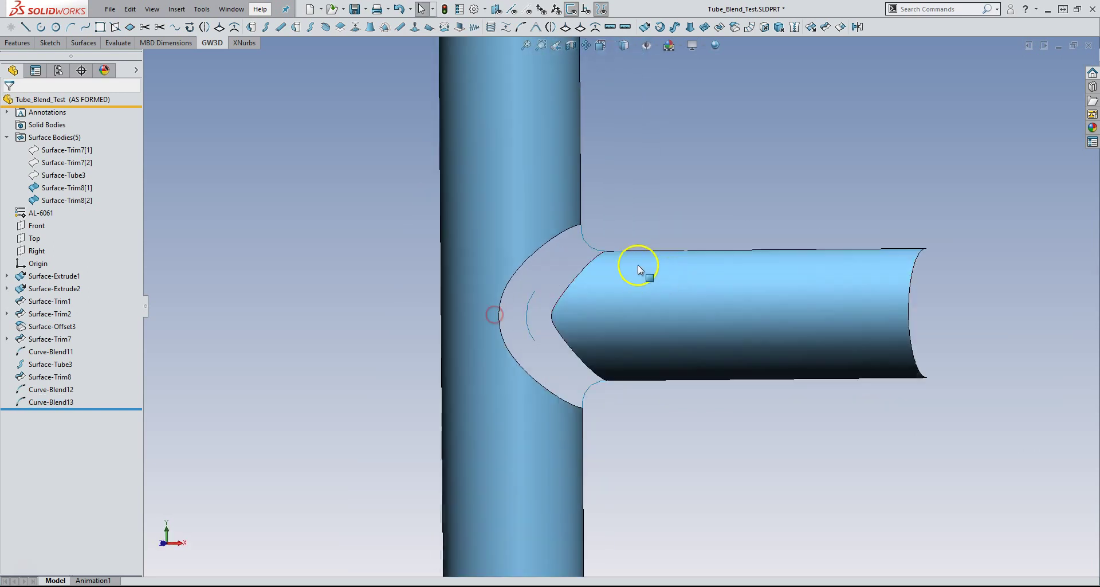
pyautogui.moveTo(638, 265)
pyautogui.mouseDown(button='middle')
pyautogui.moveTo(638, 355)
pyautogui.moveTo(458, 325)
pyautogui.mouseUp(button='middle')
pyautogui.press('space')
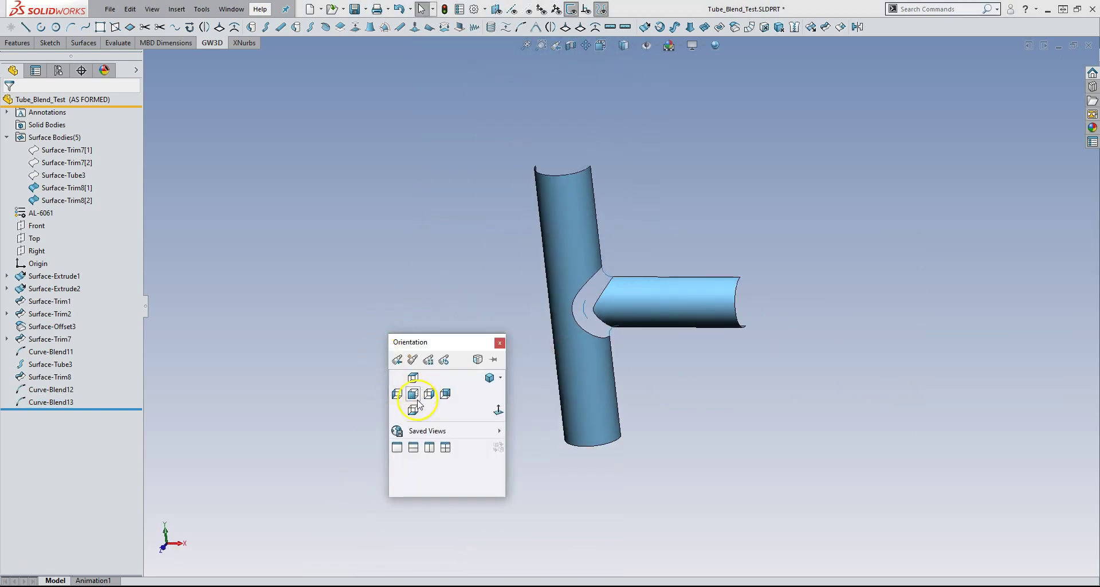
pyautogui.click(415, 375)
pyautogui.click(349, 278)
pyautogui.click(34, 238)
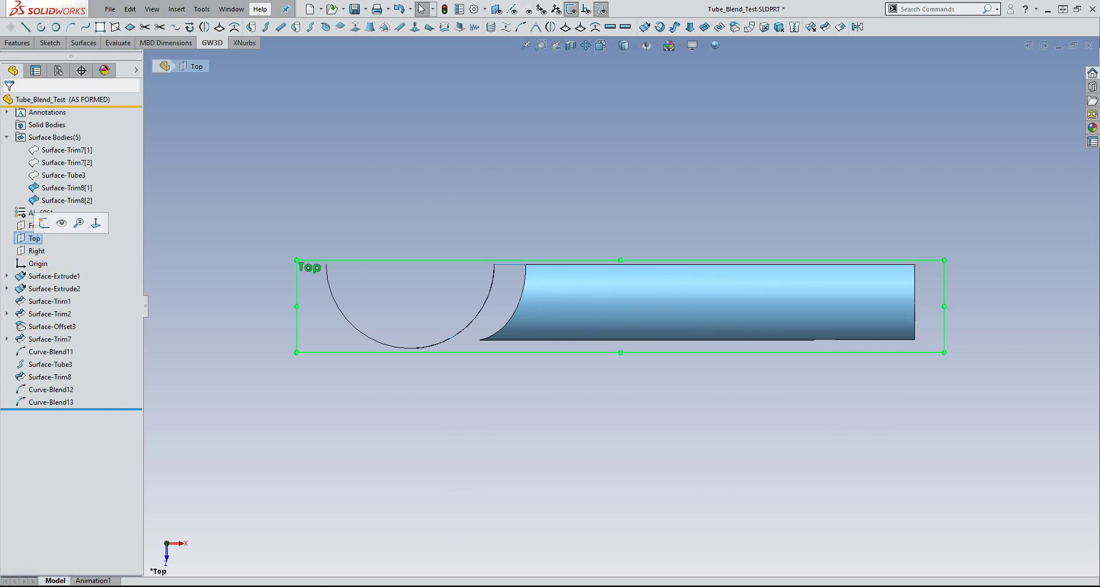
pyautogui.click(45, 223)
pyautogui.click(327, 98)
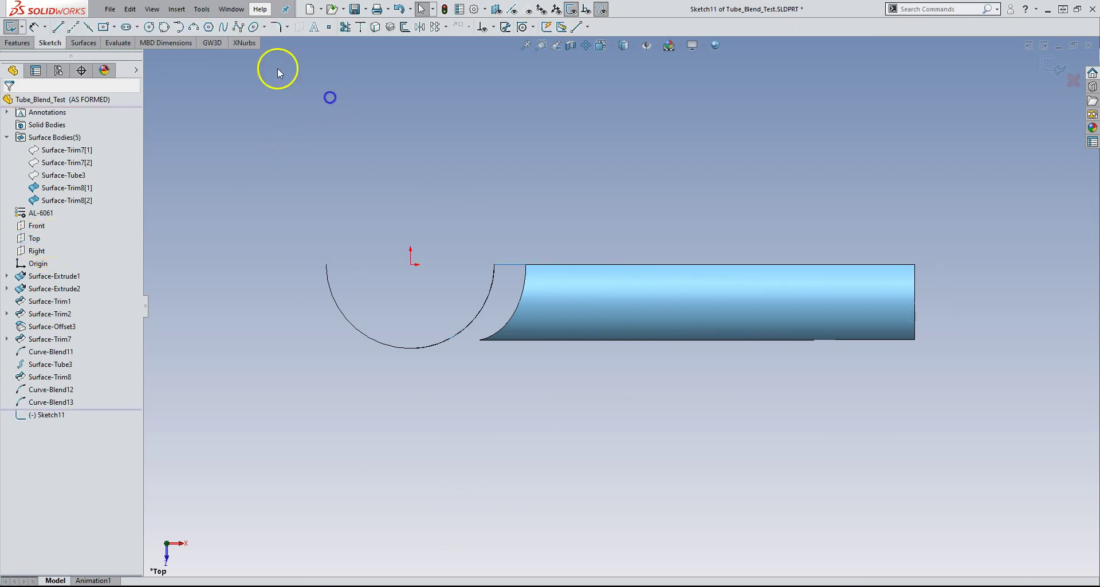
pyautogui.click(73, 27)
pyautogui.moveTo(411, 264); pyautogui.dragTo(410, 225)
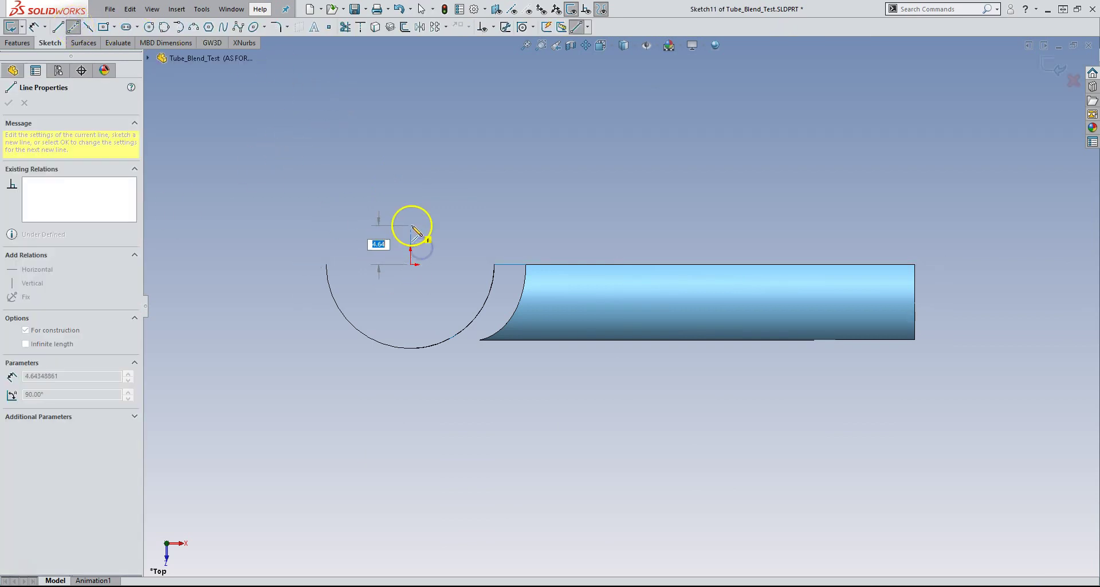
pyautogui.press('Escape')
# Dimension the centerline to 5, then exit the sketch into a tilted 3D view
pyautogui.press('d')
pyautogui.click(410, 242)
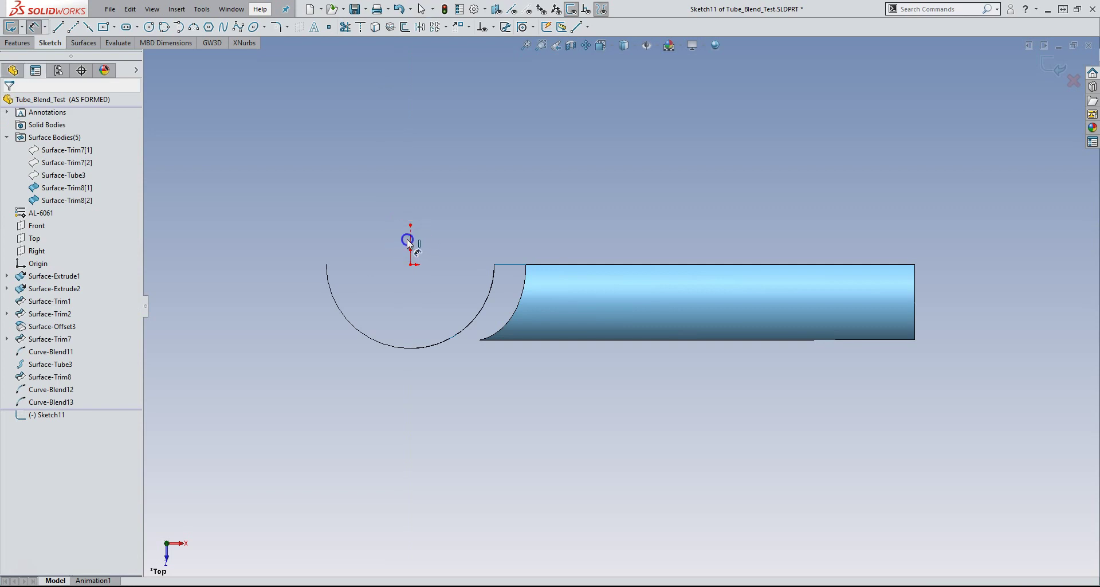
pyautogui.click(392, 243)
pyautogui.write('5')
pyautogui.press('Return')
pyautogui.press('Escape')
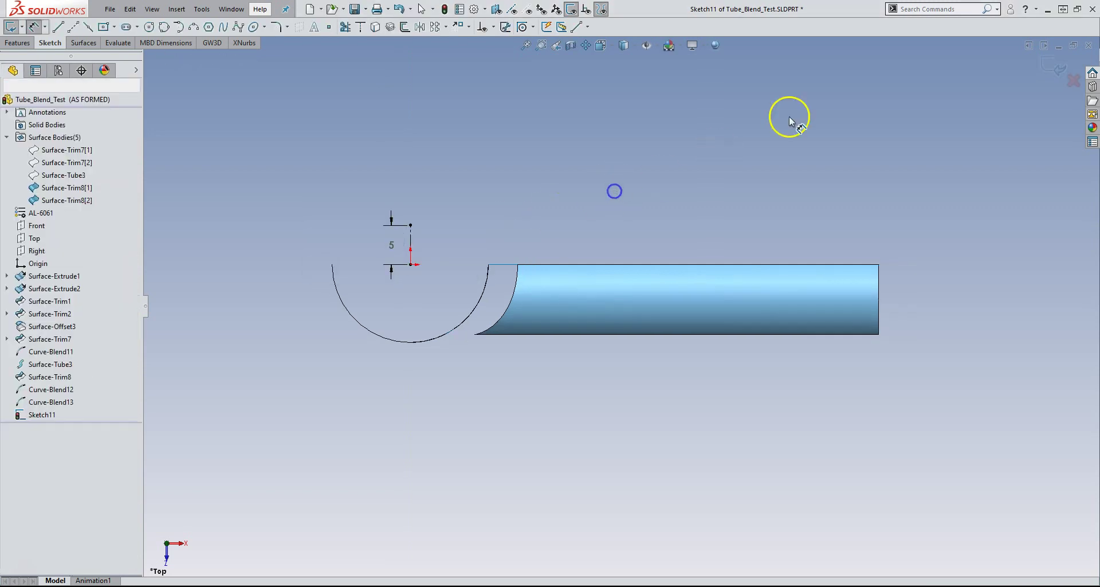
pyautogui.click(1052, 63)
pyautogui.moveTo(741, 164); pyautogui.dragTo(494, 181, button='middle')
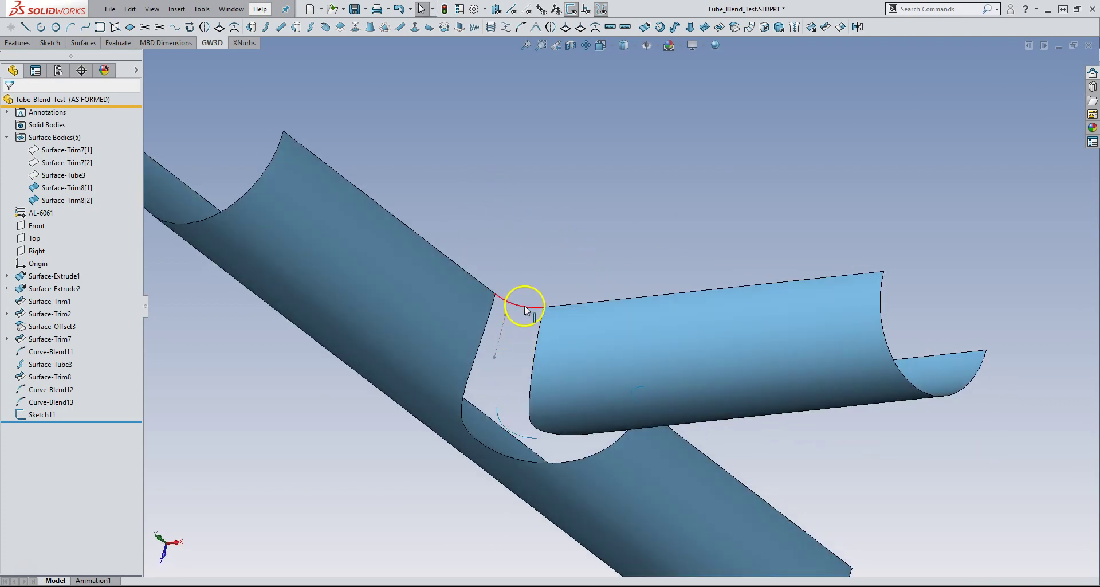
# Create a freeform sweep from the upper junction arc edge along Line1@Sketch11
pyautogui.click(525, 304)
pyautogui.moveTo(525, 303); pyautogui.dragTo(608, 295, button='middle')
pyautogui.scroll(-2, 606, 291)
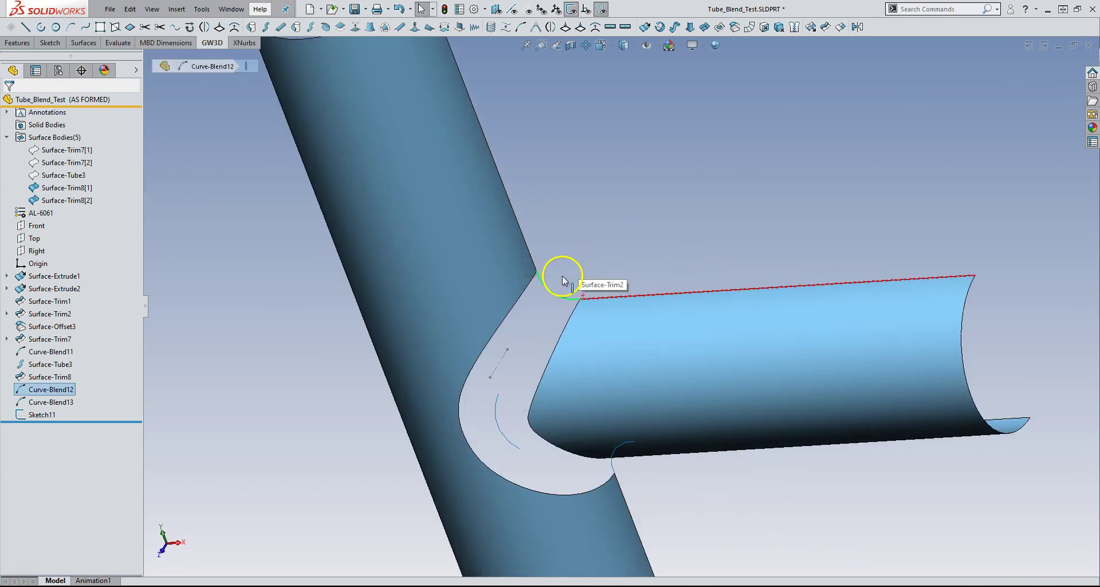
pyautogui.click(628, 234)
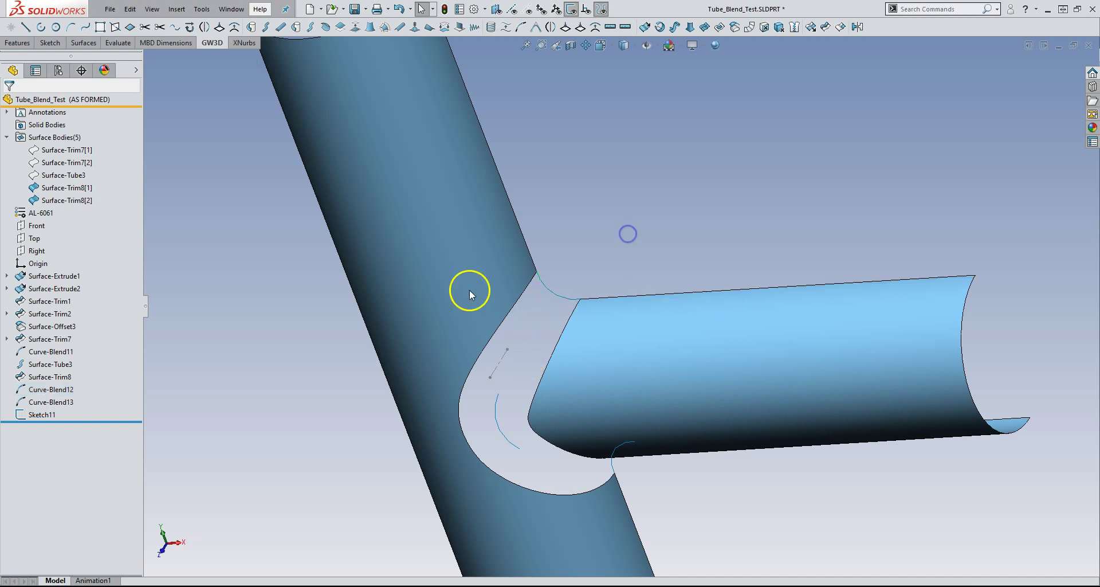
pyautogui.click(223, 42)
pyautogui.click(649, 109)
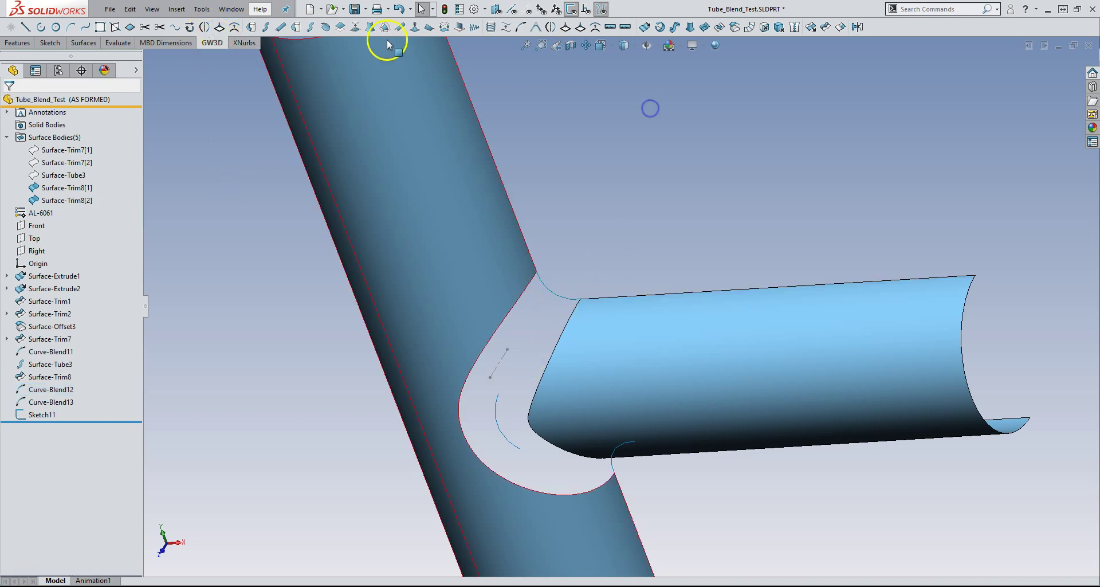
pyautogui.click(399, 28)
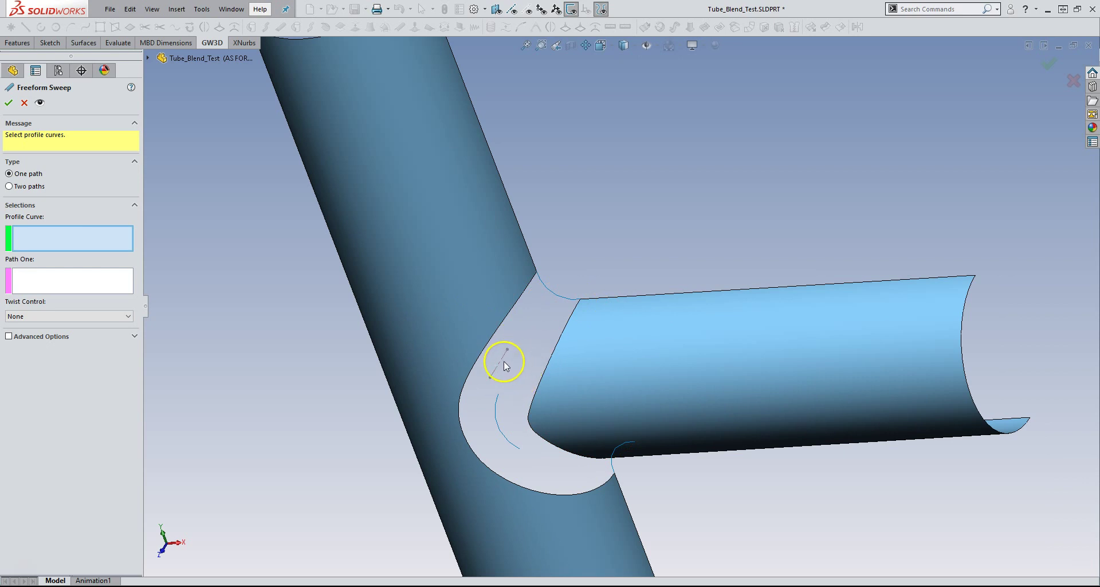
pyautogui.click(53, 239)
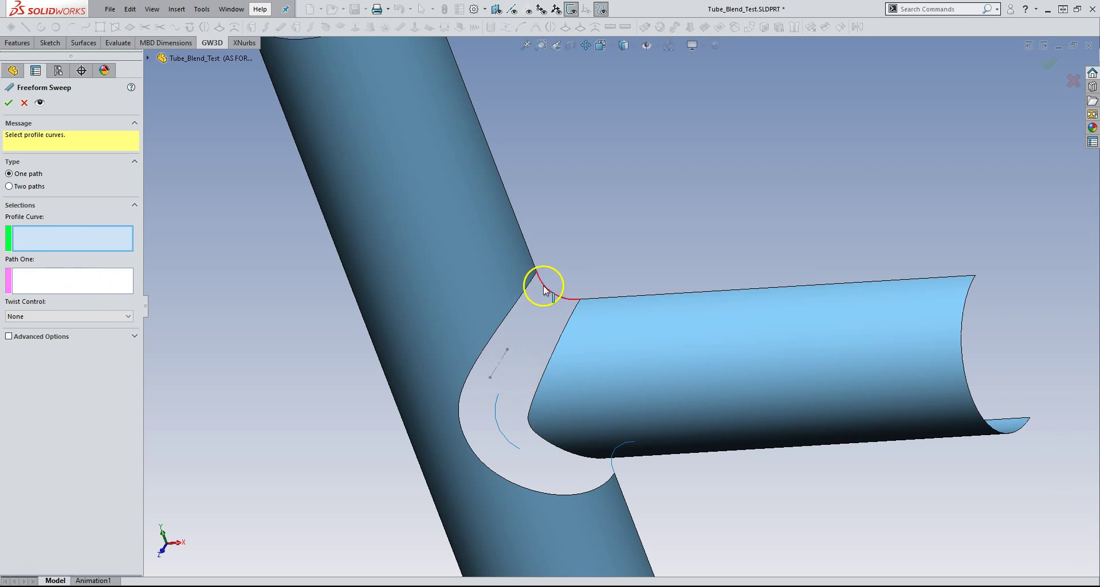
pyautogui.click(544, 290)
pyautogui.click(61, 281)
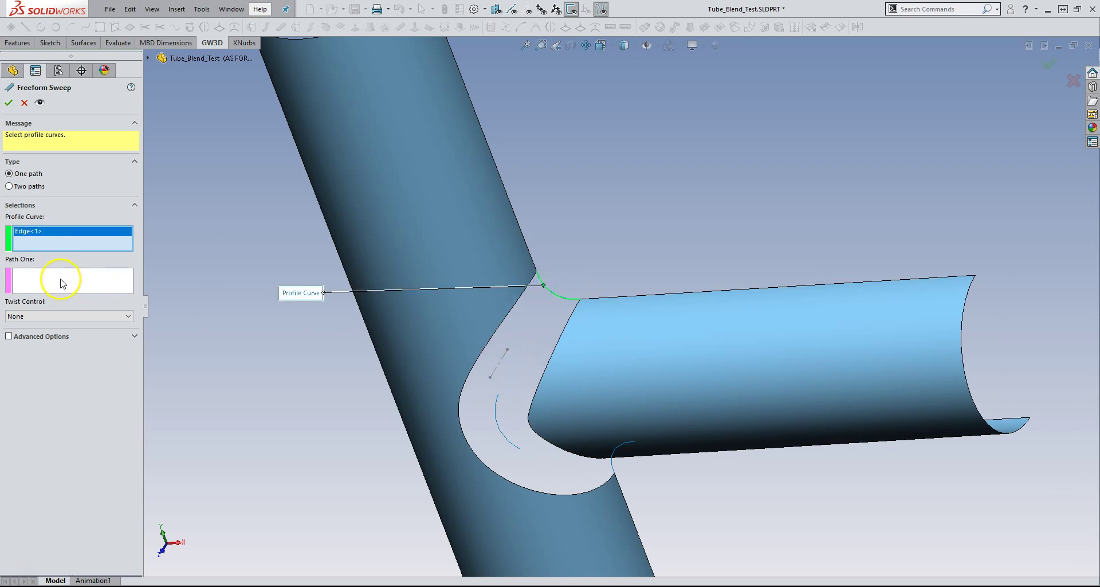
pyautogui.click(504, 364)
pyautogui.click(40, 107)
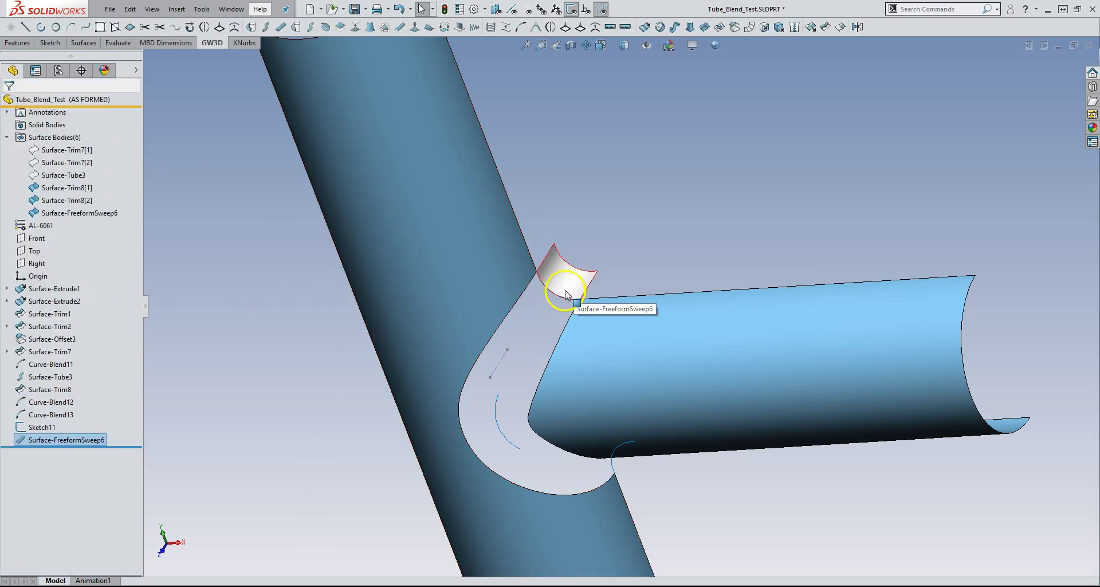
# Create a second freeform sweep from the lower junction edge along the same sketch line
pyautogui.click(274, 326)
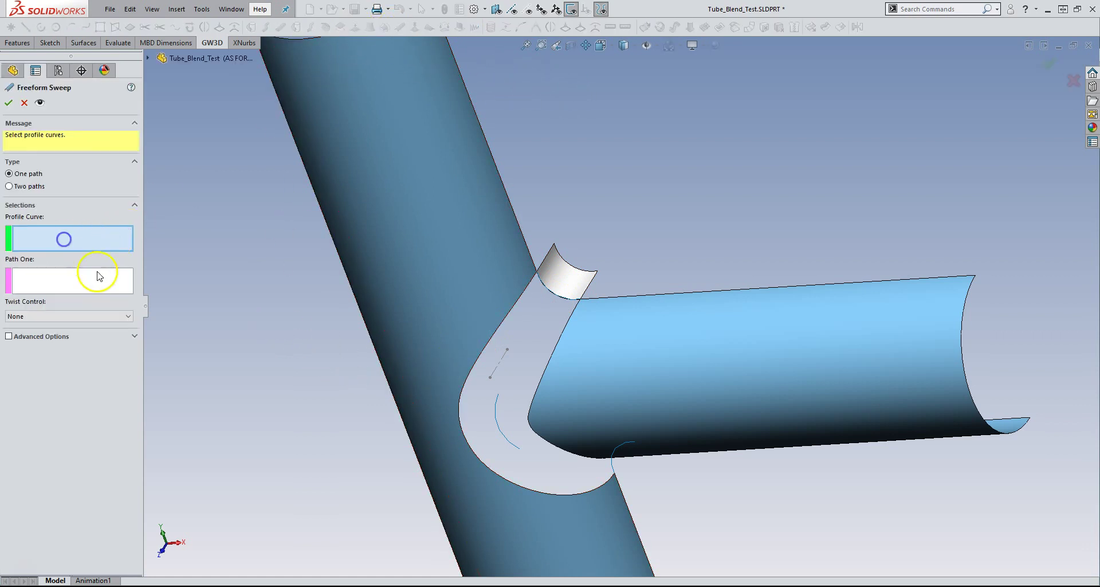
pyautogui.click(615, 470)
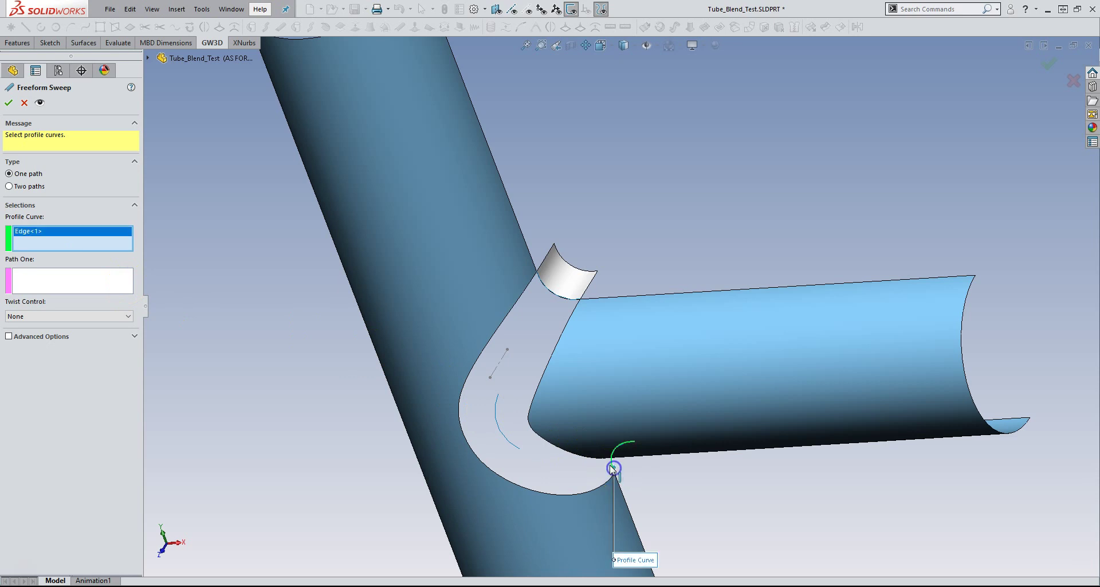
pyautogui.click(40, 281)
pyautogui.click(499, 371)
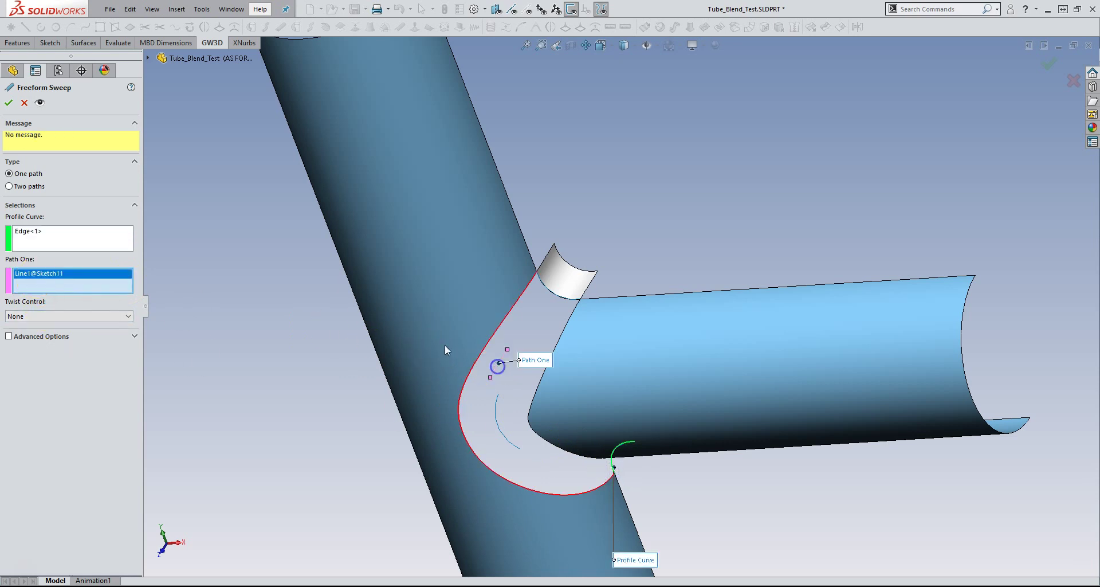
pyautogui.click(40, 105)
pyautogui.click(9, 104)
pyautogui.moveTo(576, 396)
pyautogui.mouseDown(button='middle')
pyautogui.moveTo(576, 304)
pyautogui.moveTo(549, 329)
pyautogui.moveTo(476, 61)
pyautogui.mouseUp(button='middle')
# Start an XNurbs surface constrained by the upper, lower and side-tube junction edges
pyautogui.click(476, 61)
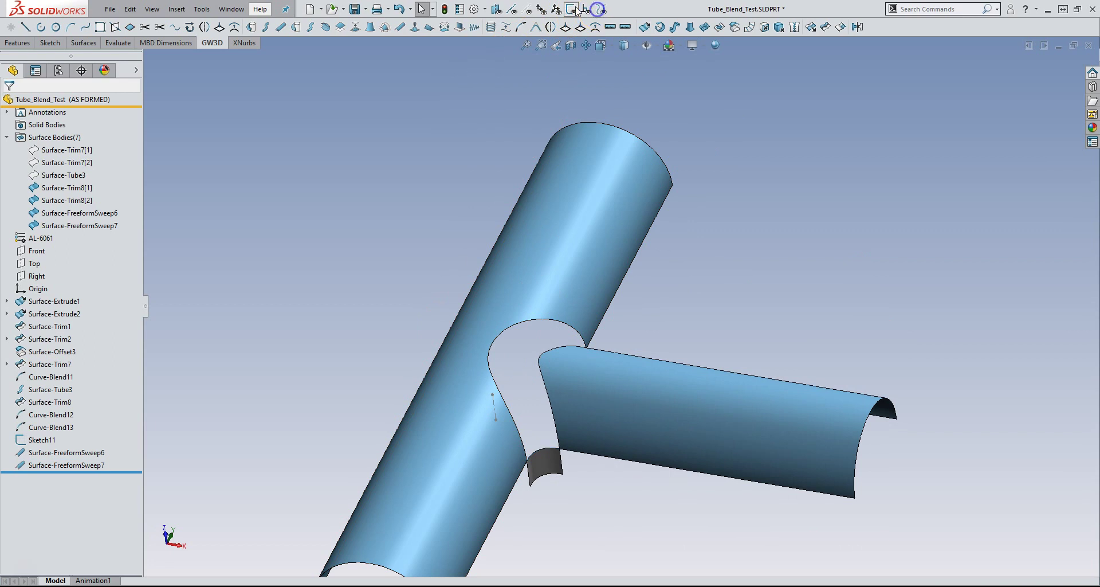
pyautogui.scroll(3, 542, 227)
pyautogui.scroll(-5, 542, 228)
pyautogui.moveTo(538, 334)
pyautogui.mouseDown(button='middle')
pyautogui.moveTo(538, 256)
pyautogui.moveTo(560, 367)
pyautogui.mouseUp(button='middle')
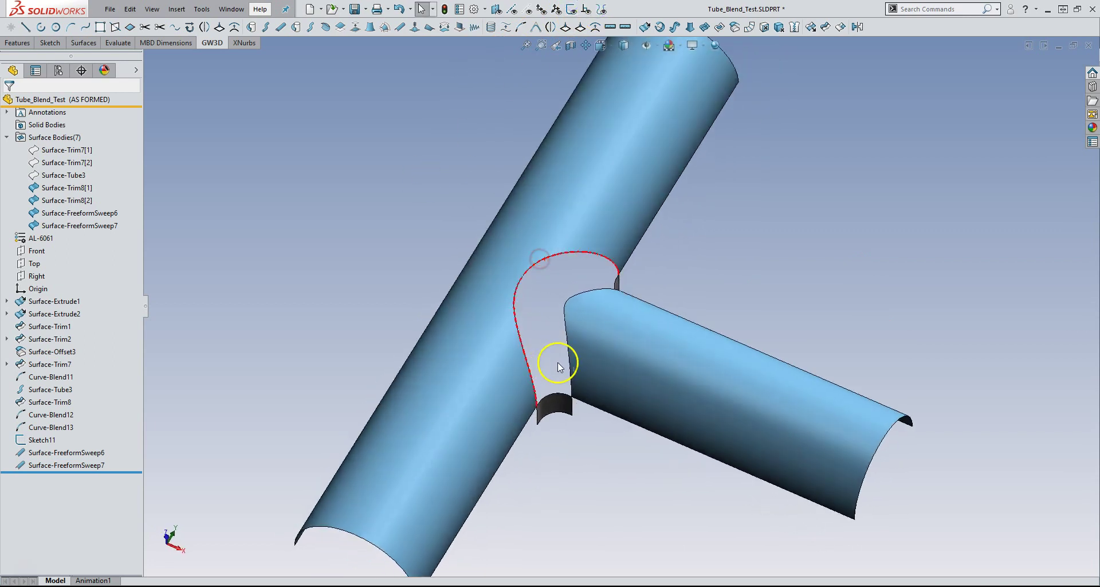
pyautogui.click(245, 43)
pyautogui.click(11, 27)
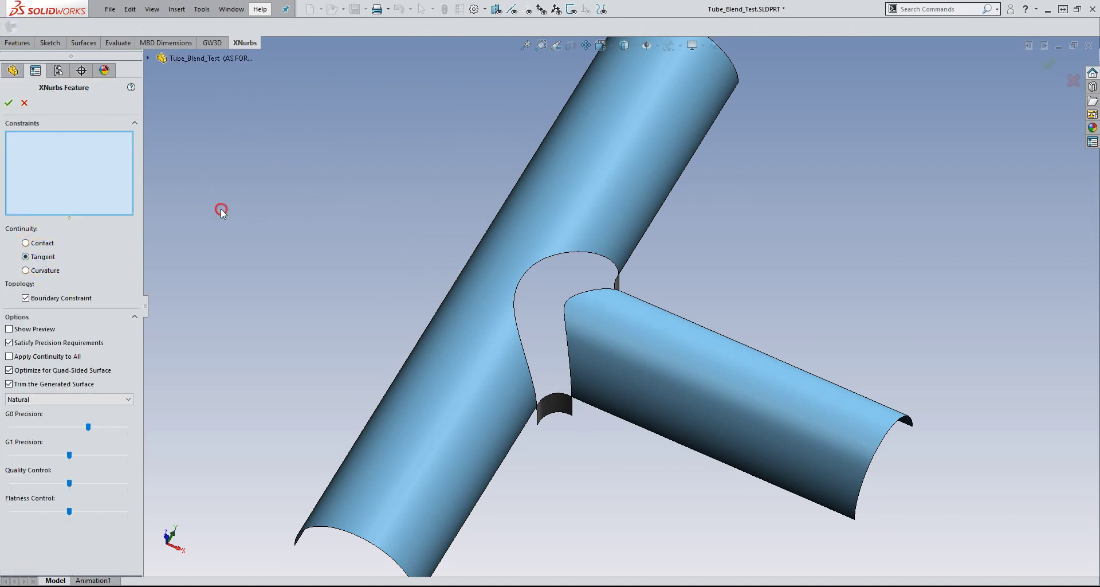
pyautogui.moveTo(221, 210); pyautogui.dragTo(626, 294, button='middle')
pyautogui.click(641, 291)
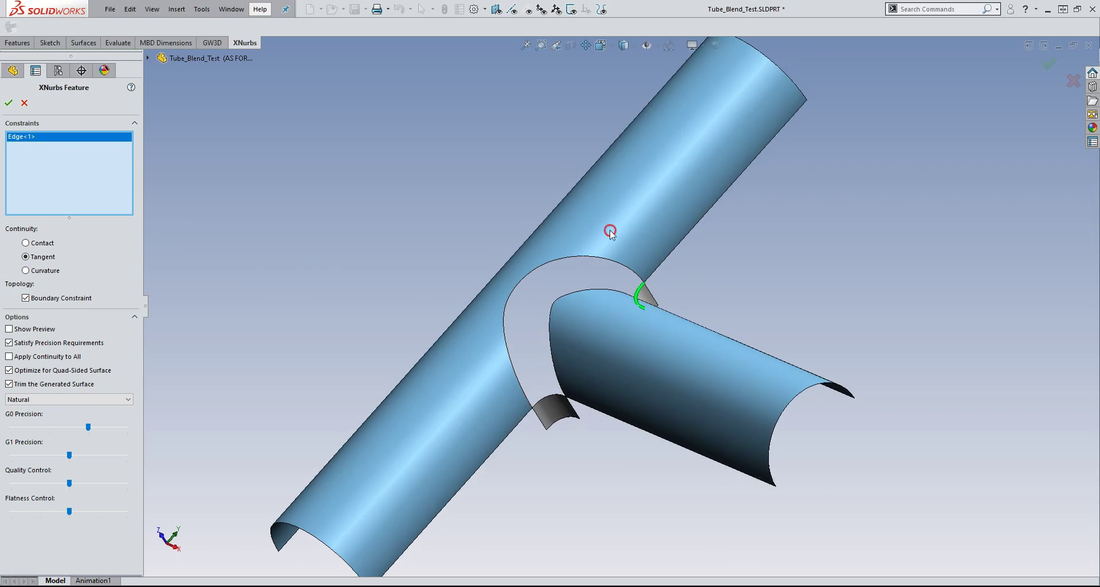
pyautogui.click(543, 396)
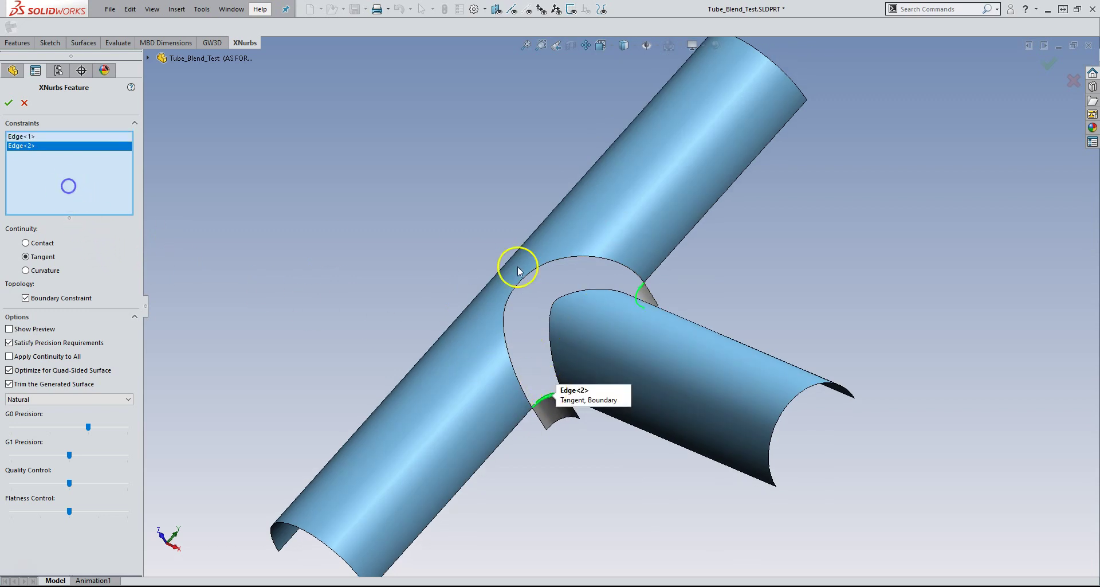
pyautogui.click(566, 295)
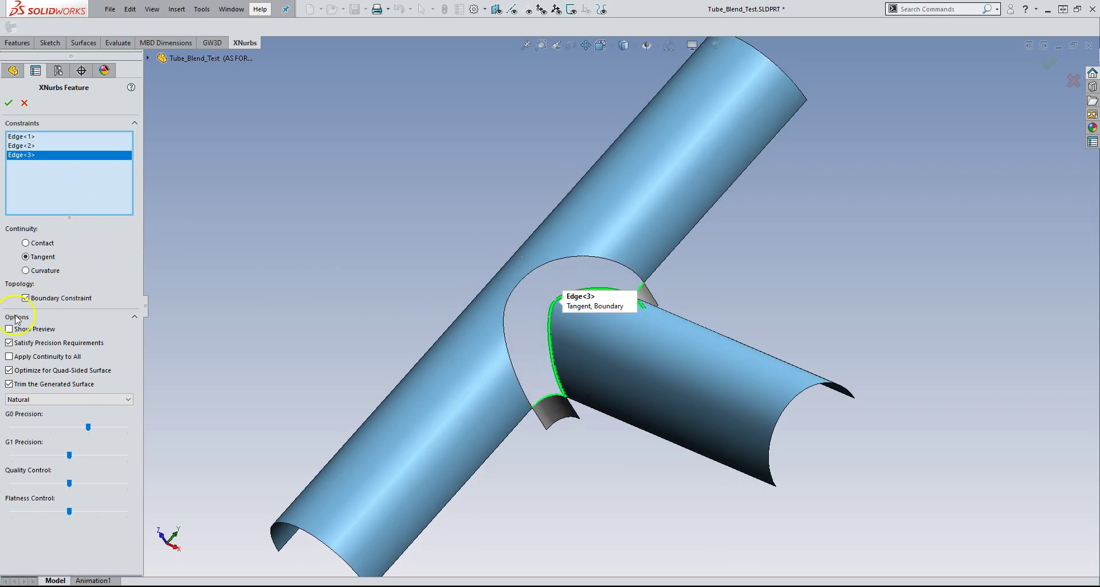
# Add the hole's top edge and set Edge<3> and Edge<4> to Curvature continuity
pyautogui.click(33, 271)
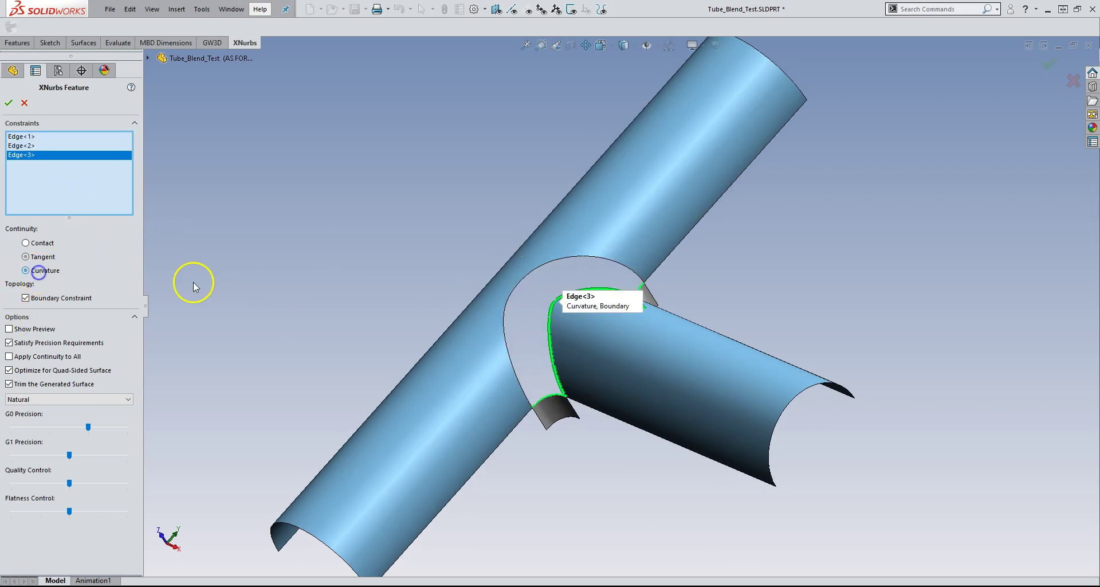
pyautogui.click(594, 263)
pyautogui.click(20, 155)
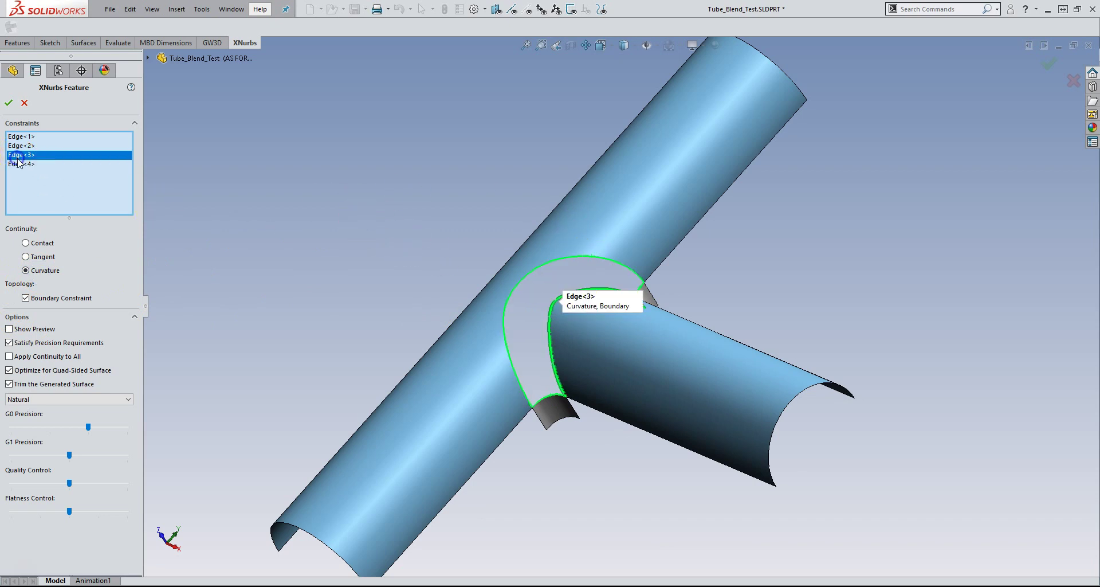
pyautogui.click(19, 164)
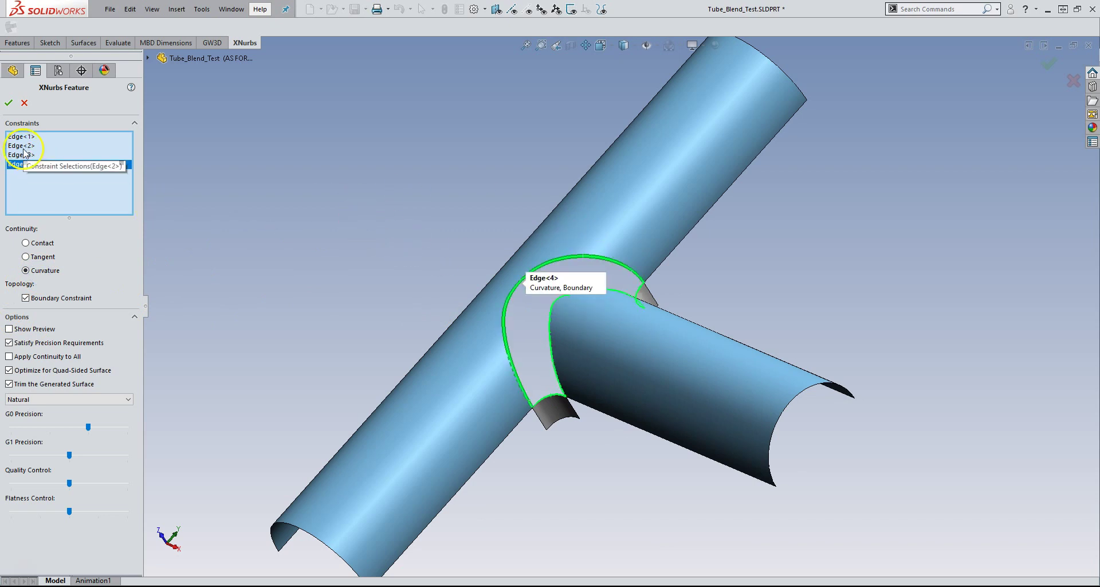
pyautogui.click(23, 146)
pyautogui.click(20, 137)
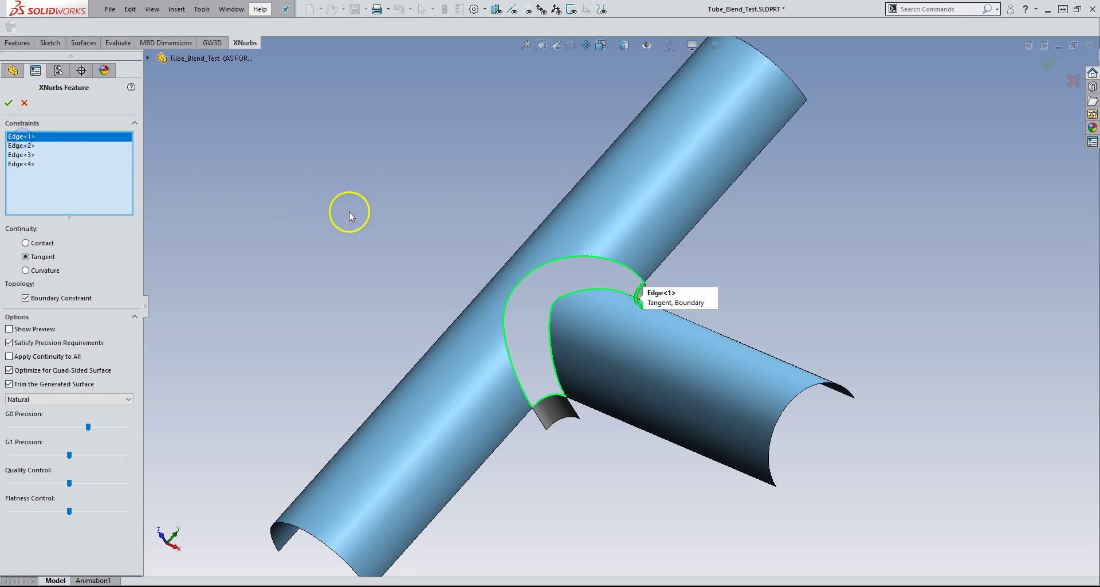
# Show the XNurbs patch preview, then lower and reset the G1 Precision slider while inspecting it
pyautogui.click(32, 336)
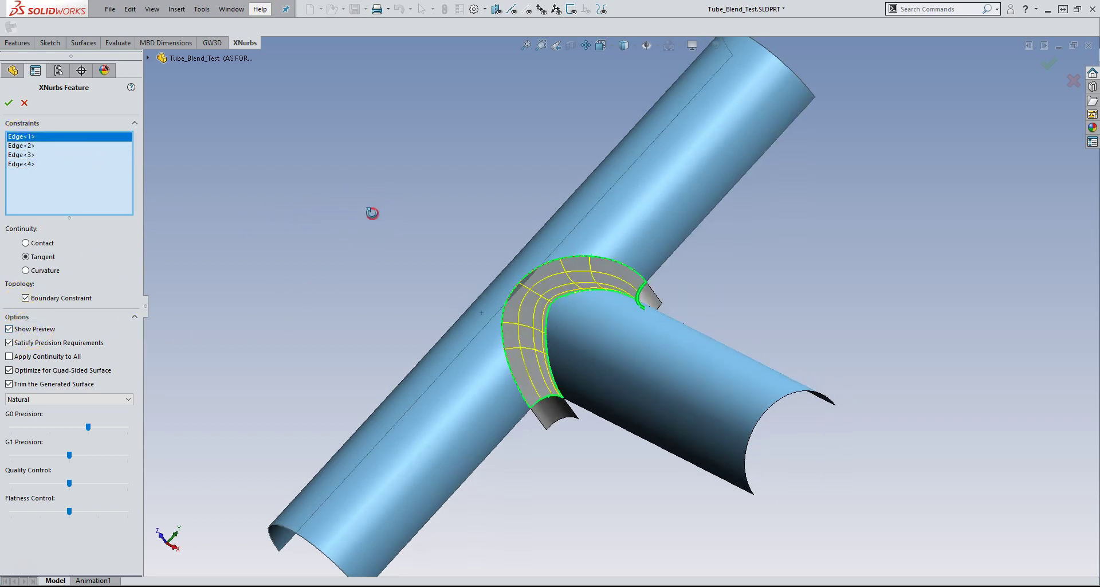
pyautogui.moveTo(371, 210); pyautogui.dragTo(373, 174, button='middle')
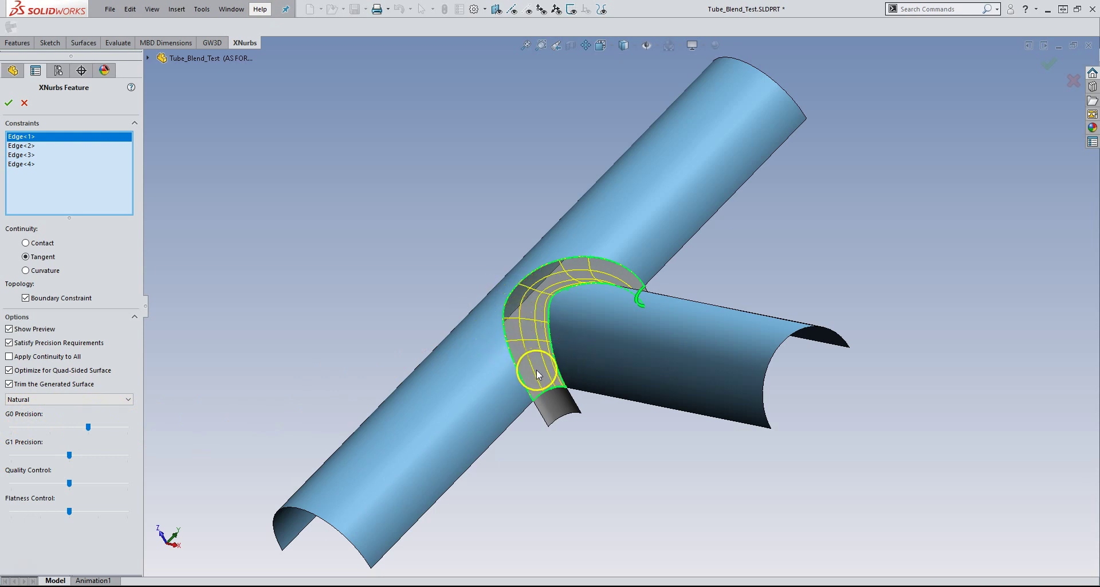
pyautogui.scroll(-3, 553, 390)
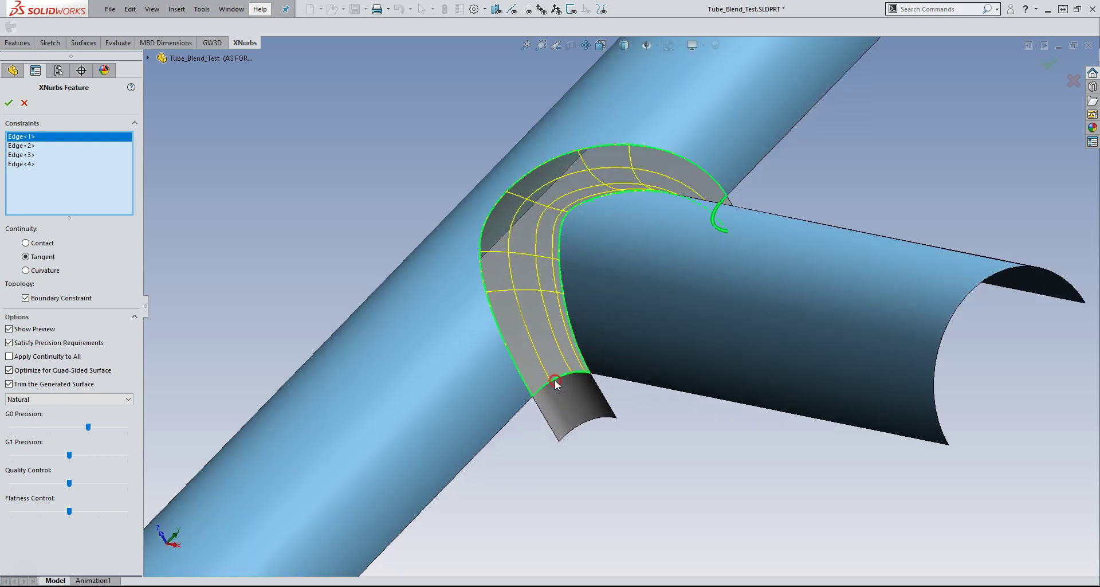
pyautogui.moveTo(554, 384); pyautogui.dragTo(259, 392, button='middle')
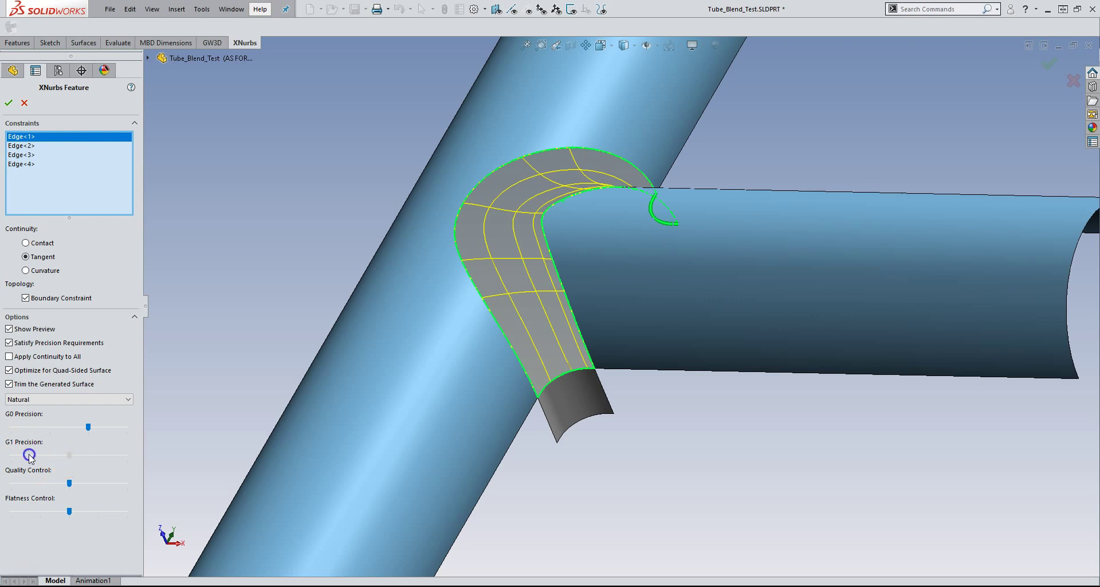
pyautogui.moveTo(29, 455); pyautogui.dragTo(11, 455)
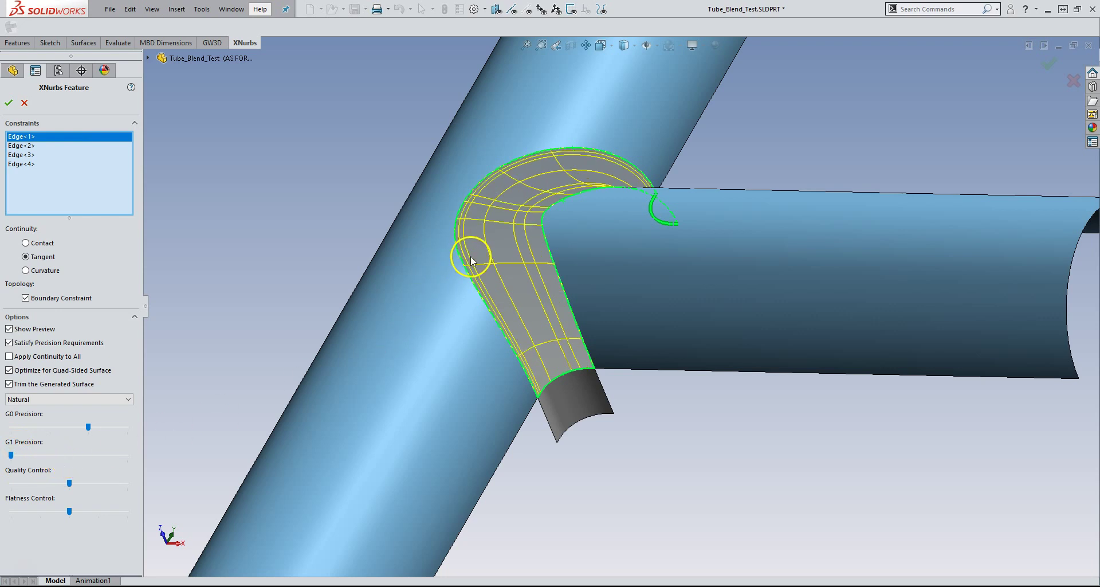
pyautogui.click(68, 458)
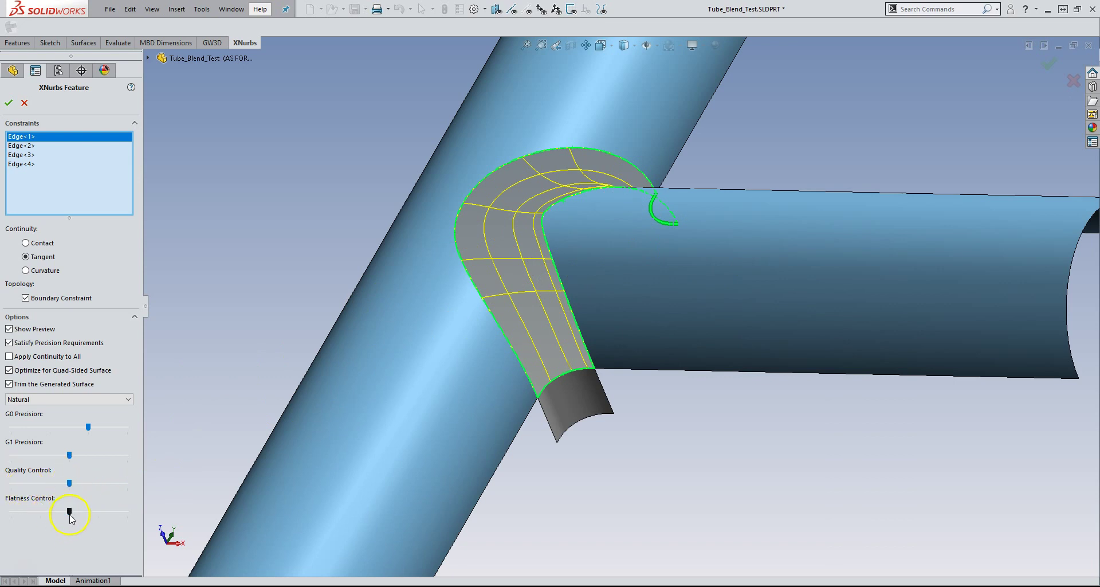
pyautogui.moveTo(515, 442)
pyautogui.mouseDown(button='middle')
pyautogui.moveTo(503, 469)
pyautogui.moveTo(515, 406)
pyautogui.mouseUp(button='middle')
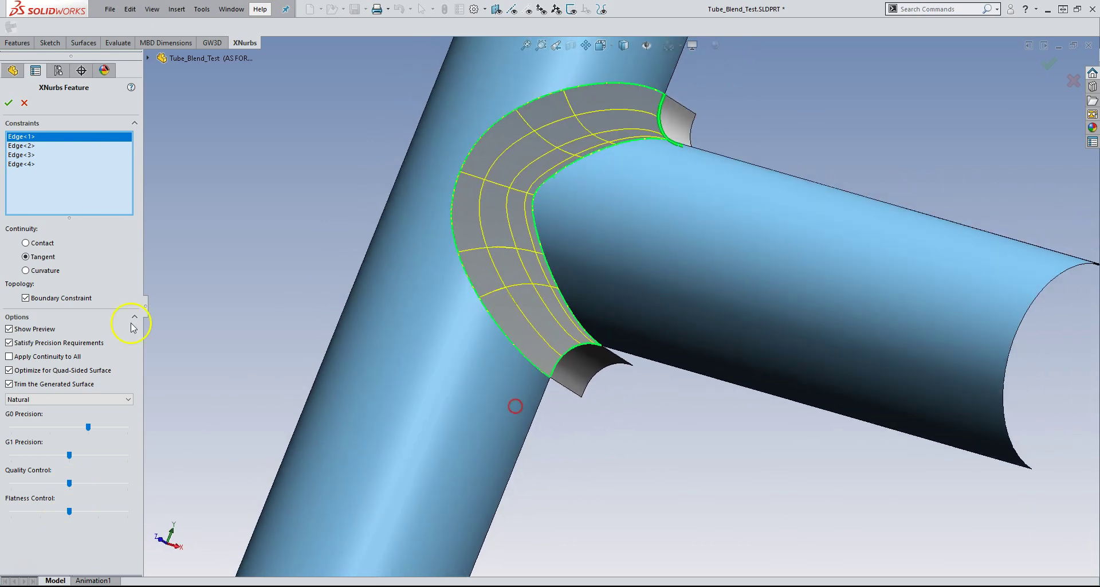
# Accept the XNurbs6 blend and hide both freeform sweep surfaces
pyautogui.click(8, 102)
pyautogui.moveTo(293, 206); pyautogui.dragTo(352, 270, button='middle')
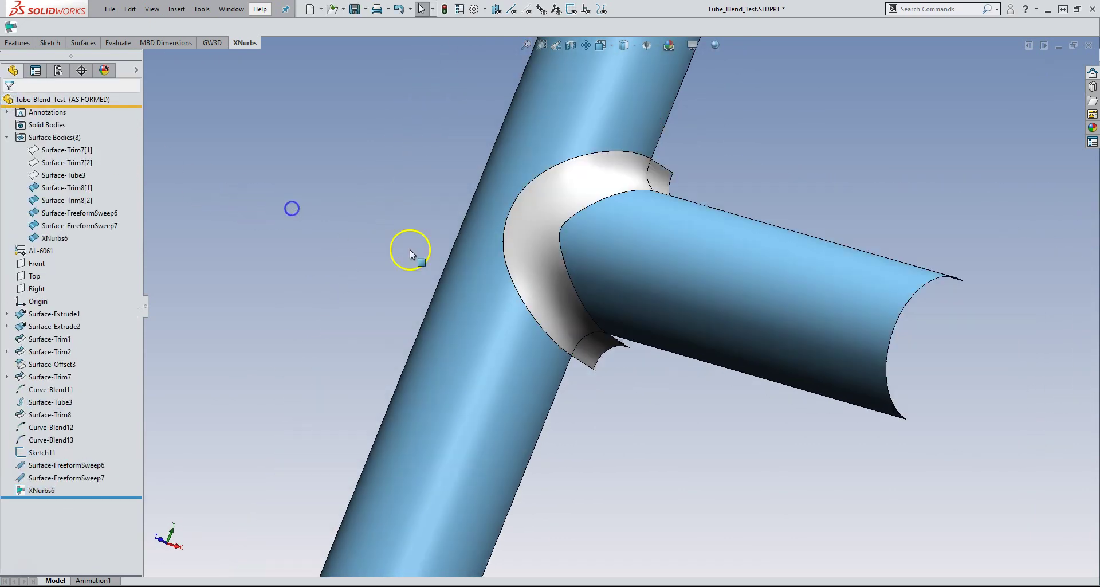
pyautogui.click(605, 211)
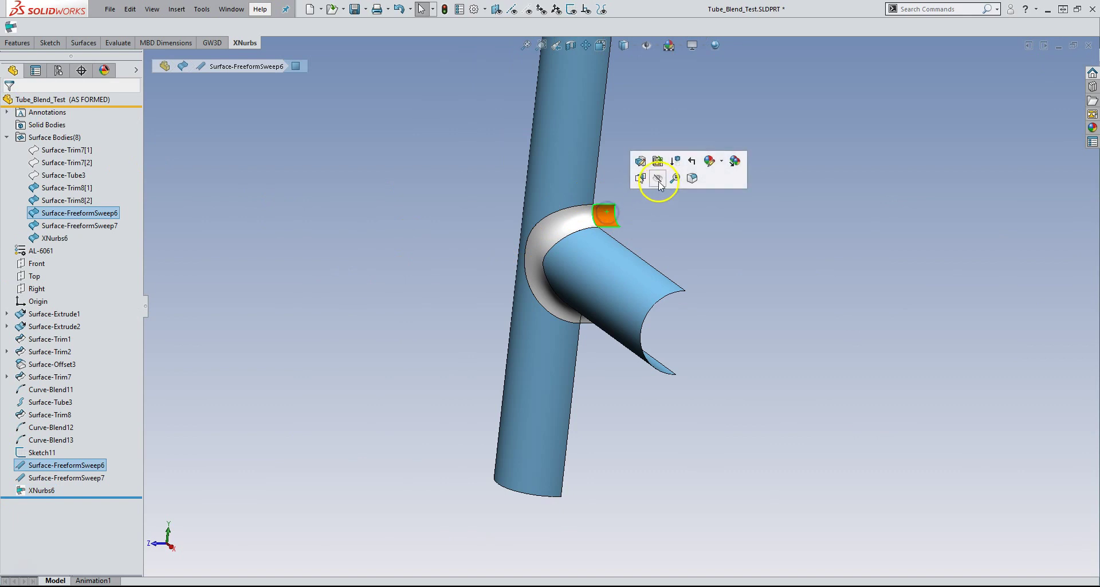
pyautogui.moveTo(653, 145); pyautogui.dragTo(594, 370, button='middle')
pyautogui.click(594, 369)
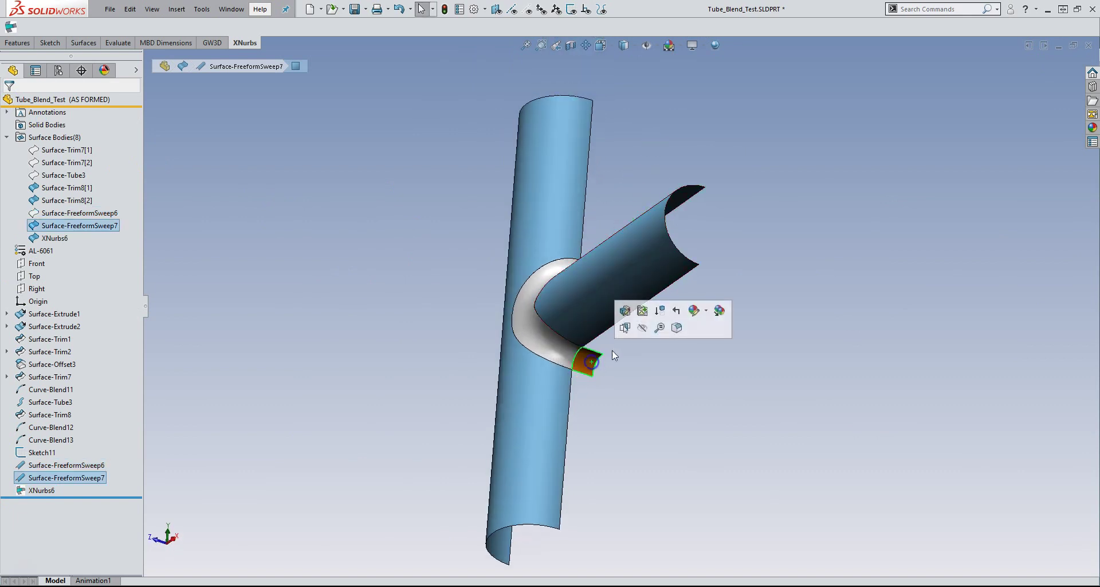
pyautogui.click(642, 330)
pyautogui.click(718, 368)
pyautogui.press('z')
pyautogui.moveTo(649, 201); pyautogui.dragTo(668, 252, button='middle')
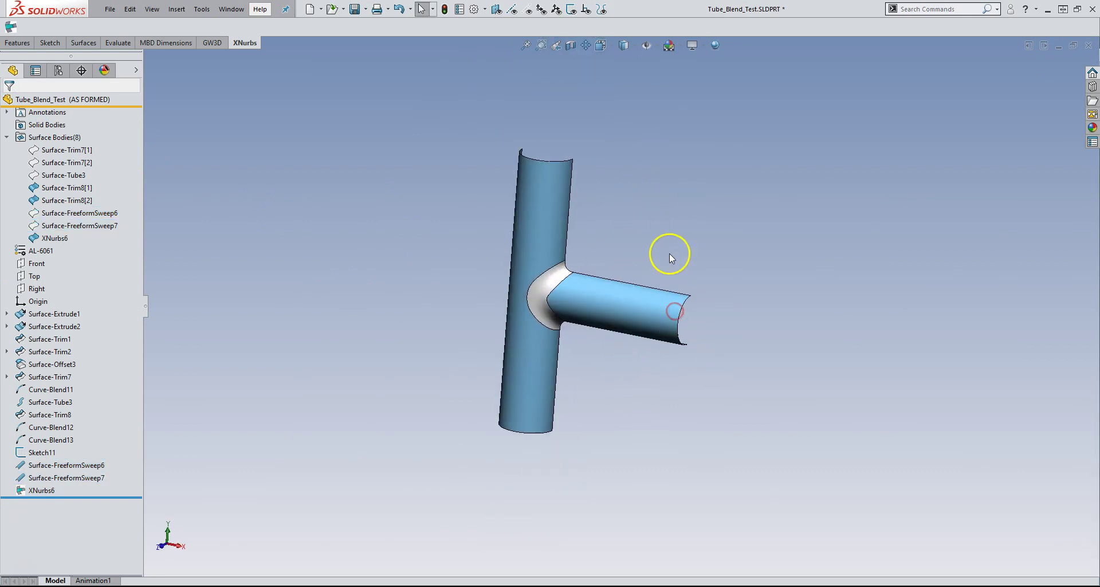
# Mirror the two half-tube bodies and the XNurbs6 blend about the Front plane
pyautogui.click(351, 247)
pyautogui.click(17, 43)
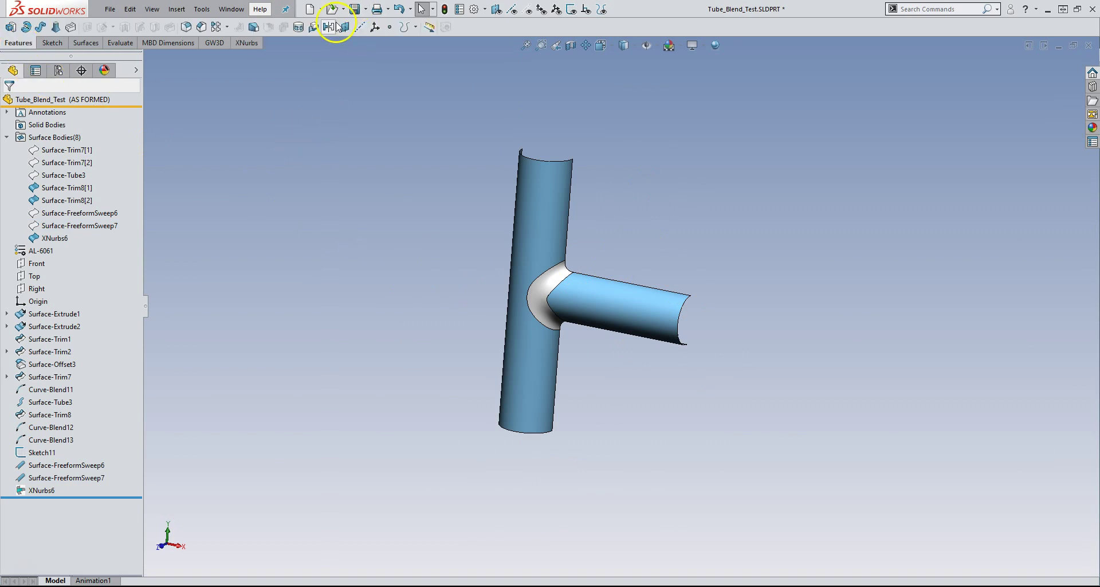
pyautogui.click(53, 216)
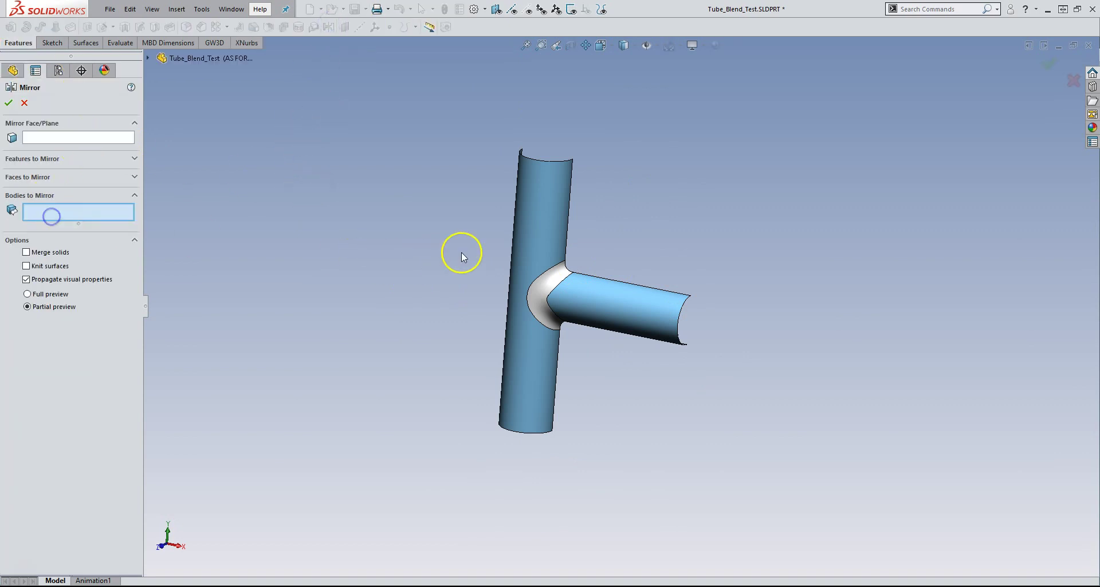
pyautogui.click(536, 236)
pyautogui.click(546, 288)
pyautogui.click(588, 291)
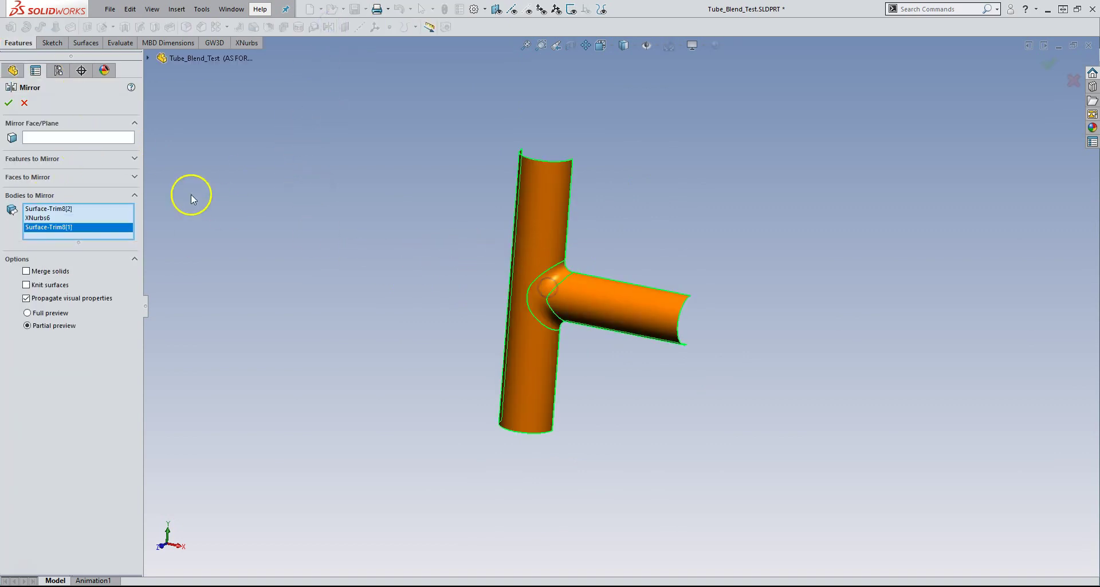
pyautogui.click(94, 142)
pyautogui.click(148, 58)
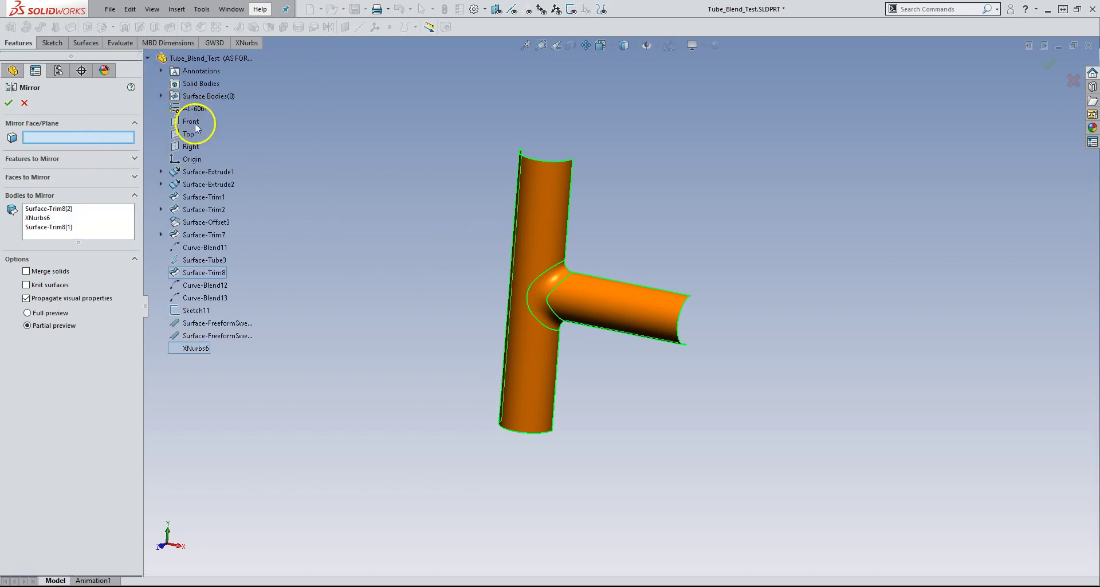
pyautogui.click(191, 121)
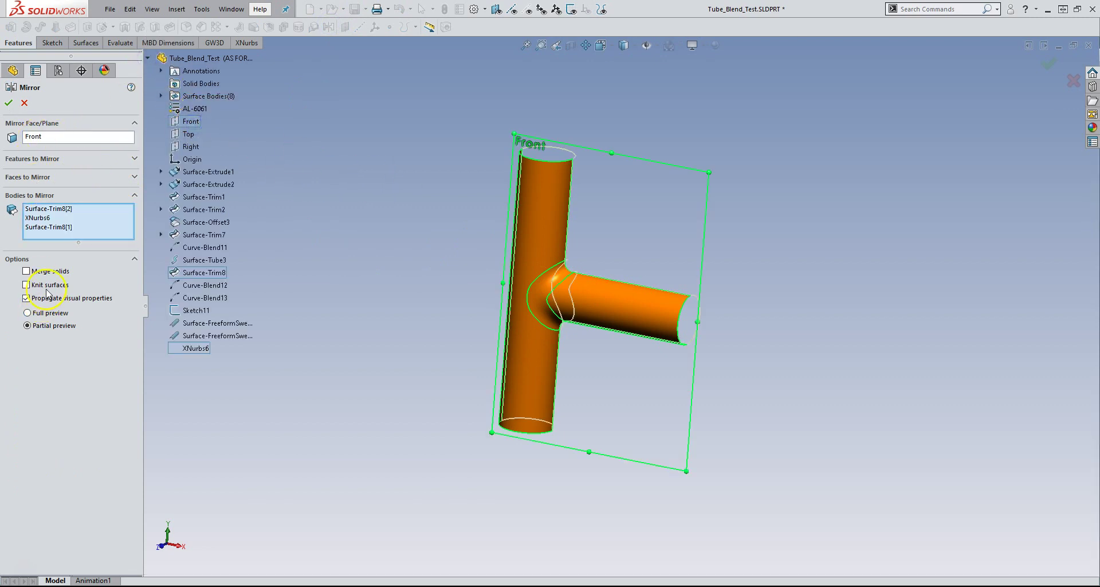
pyautogui.click(9, 104)
pyautogui.moveTo(402, 216)
pyautogui.mouseDown(button='middle')
pyautogui.moveTo(616, 342)
pyautogui.moveTo(604, 251)
pyautogui.moveTo(568, 266)
pyautogui.moveTo(468, 194)
pyautogui.moveTo(418, 376)
pyautogui.moveTo(504, 291)
pyautogui.mouseUp(button='middle')
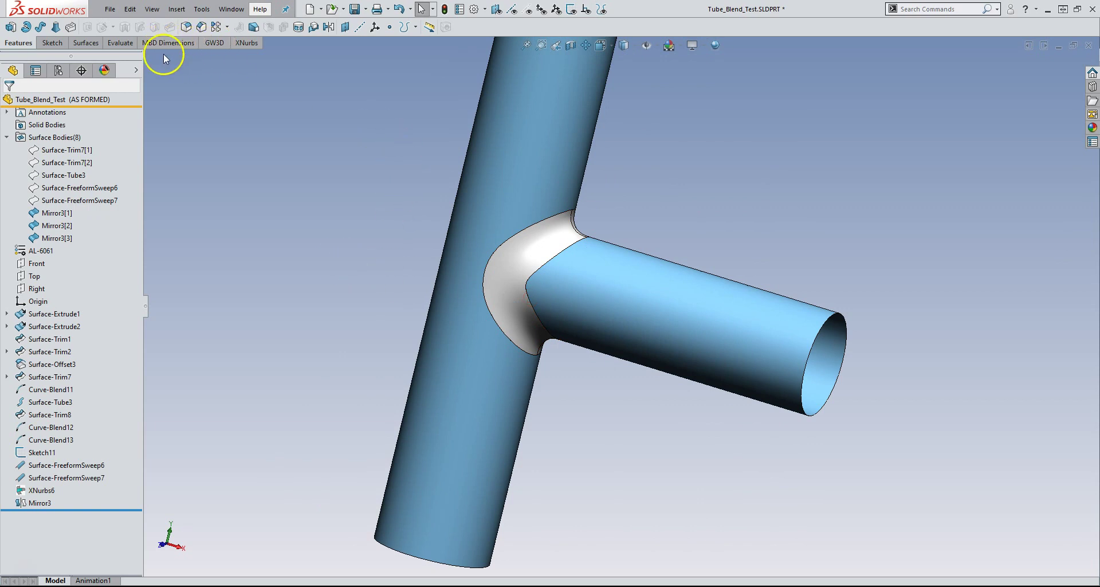
# Apply Zebra Stripes from the Evaluate tab and orbit to check stripe flow across the junction
pyautogui.click(117, 42)
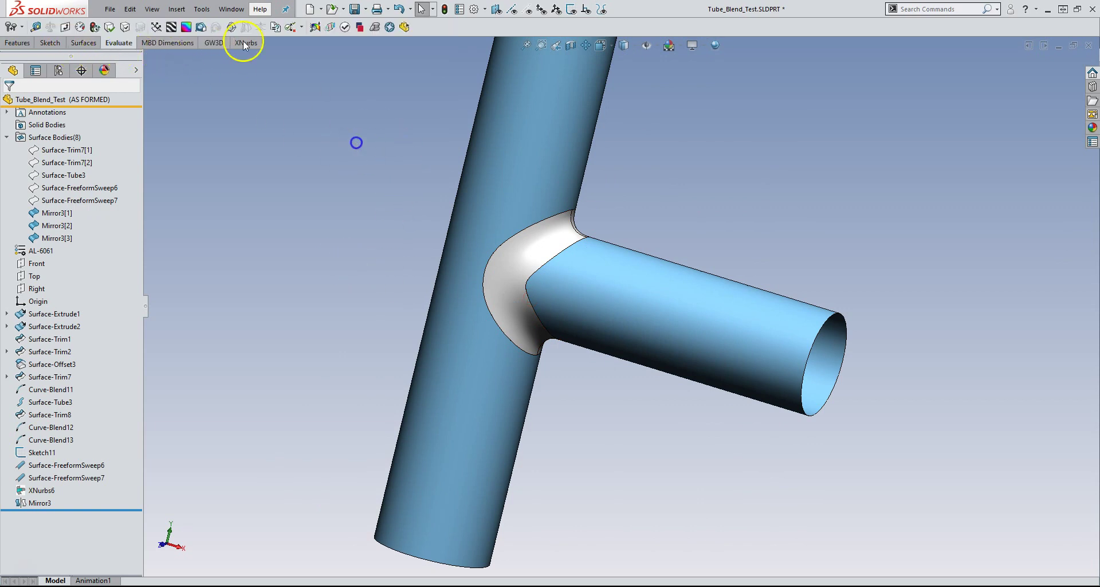
pyautogui.click(171, 27)
pyautogui.scroll(-3, 508, 307)
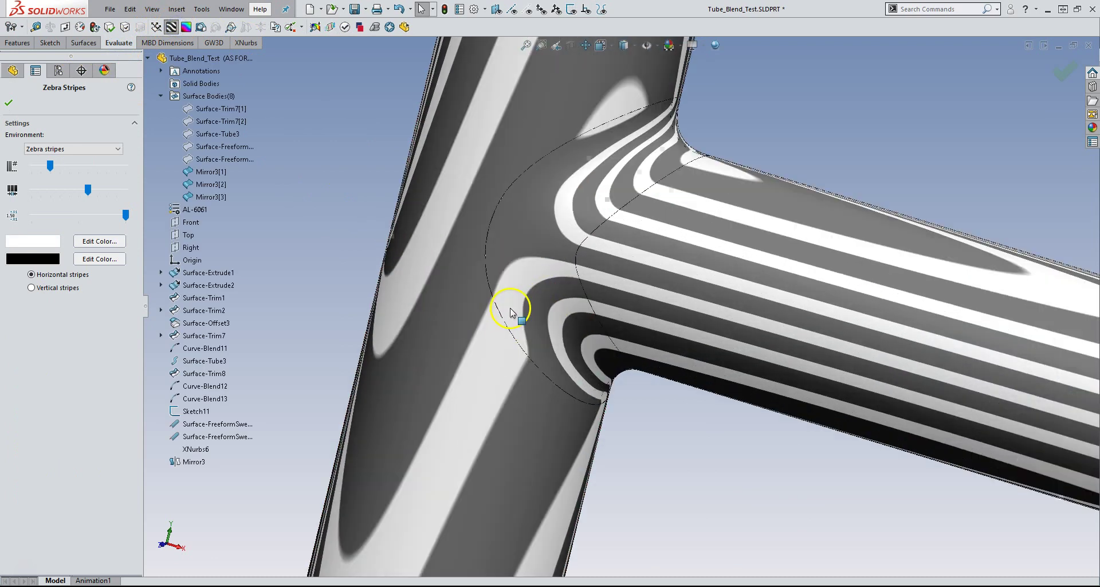
pyautogui.scroll(-2, 515, 307)
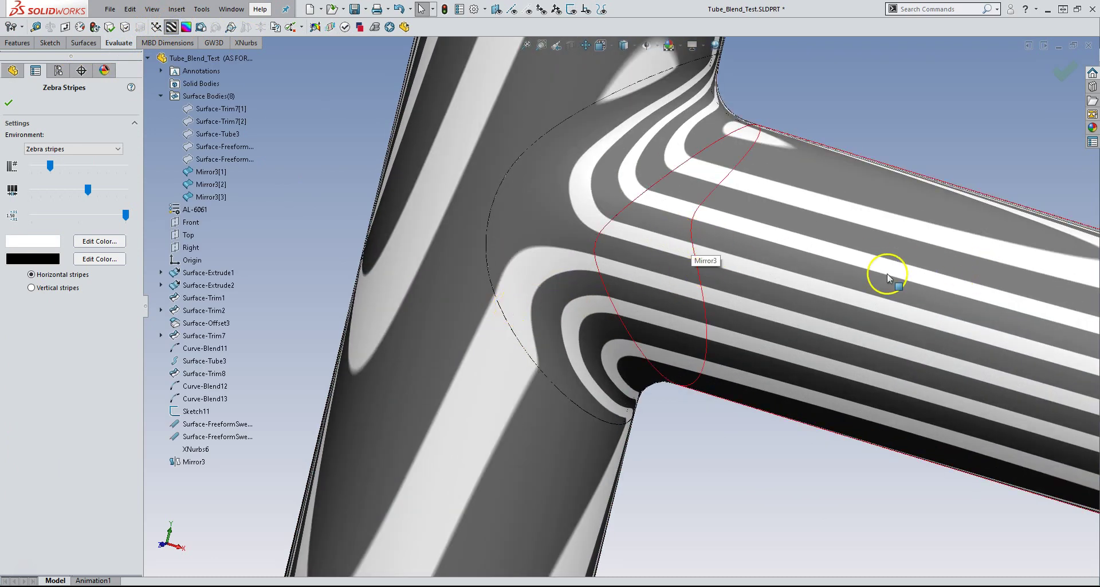
pyautogui.scroll(1, 739, 275)
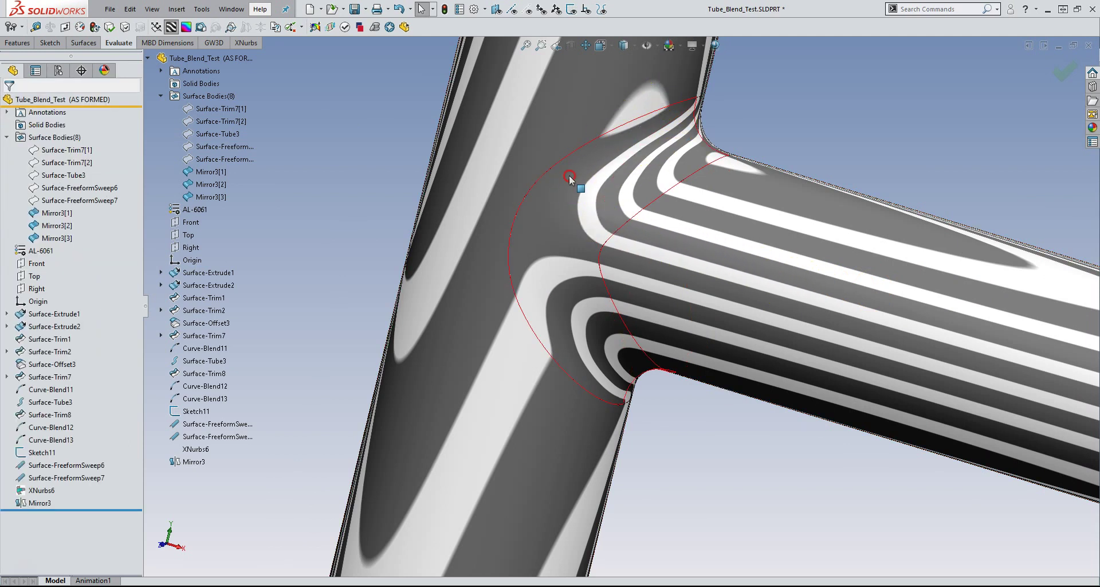
pyautogui.press('Return')
pyautogui.moveTo(597, 113); pyautogui.dragTo(617, 223, button='middle')
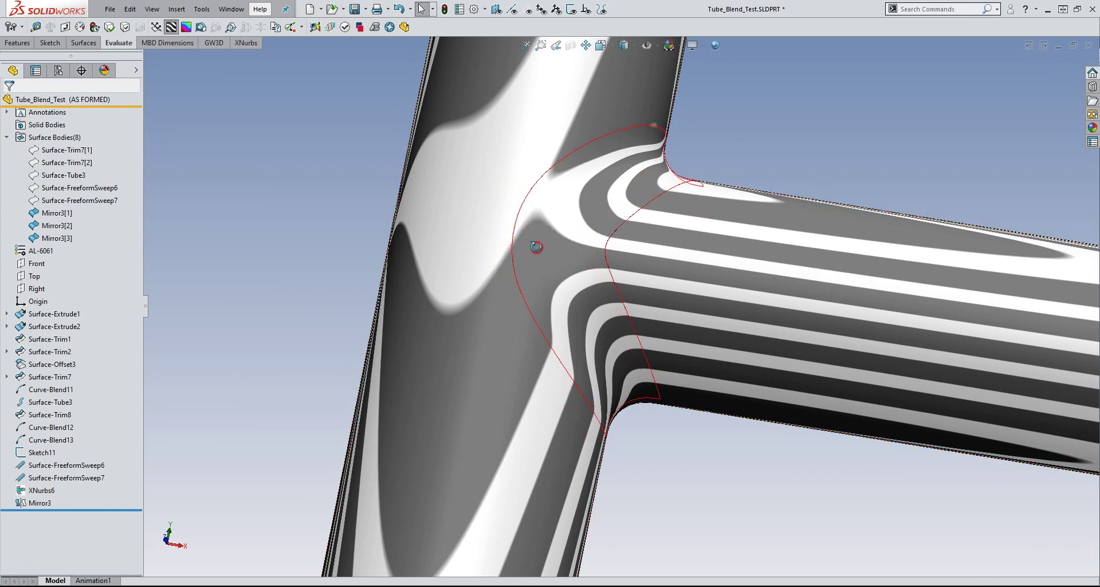
pyautogui.moveTo(536, 246)
pyautogui.mouseDown(button='middle')
pyautogui.moveTo(544, 288)
pyautogui.moveTo(344, 348)
pyautogui.moveTo(319, 339)
pyautogui.moveTo(413, 314)
pyautogui.moveTo(425, 346)
pyautogui.moveTo(478, 328)
pyautogui.moveTo(498, 282)
pyautogui.moveTo(559, 335)
pyautogui.mouseUp(button='middle')
pyautogui.scroll(-3, 559, 336)
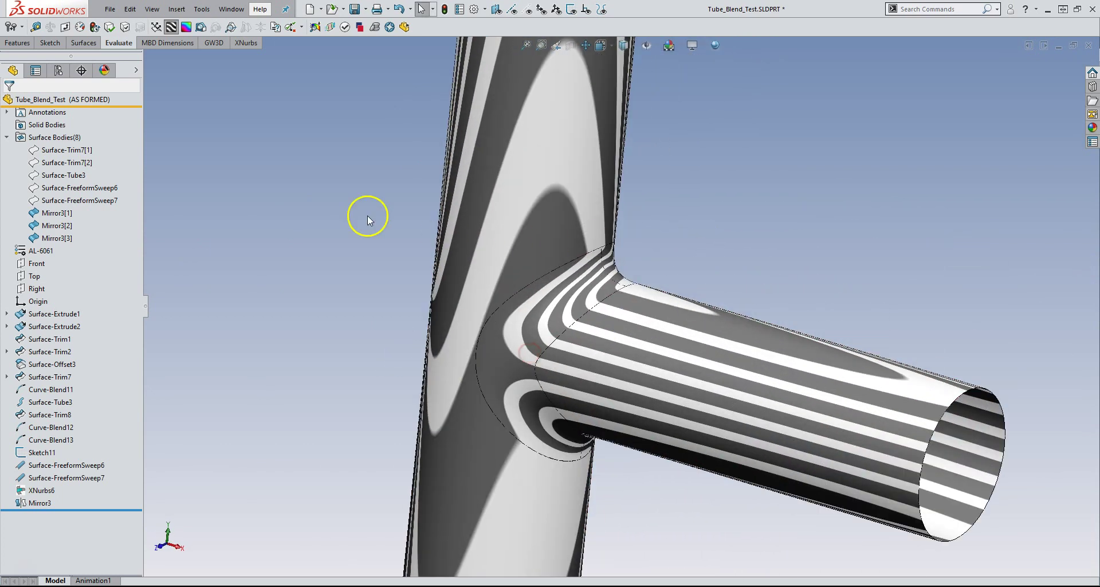
# Turn off zebra stripes and remove the white blend face with Delete Face
pyautogui.click(171, 25)
pyautogui.moveTo(283, 220); pyautogui.dragTo(430, 322, button='middle')
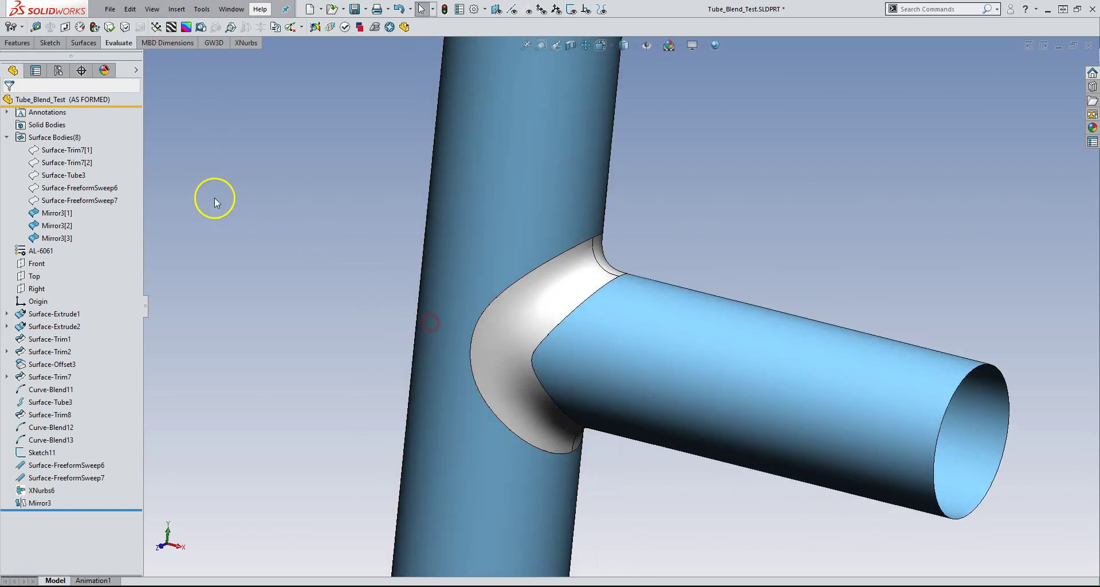
pyautogui.click(84, 45)
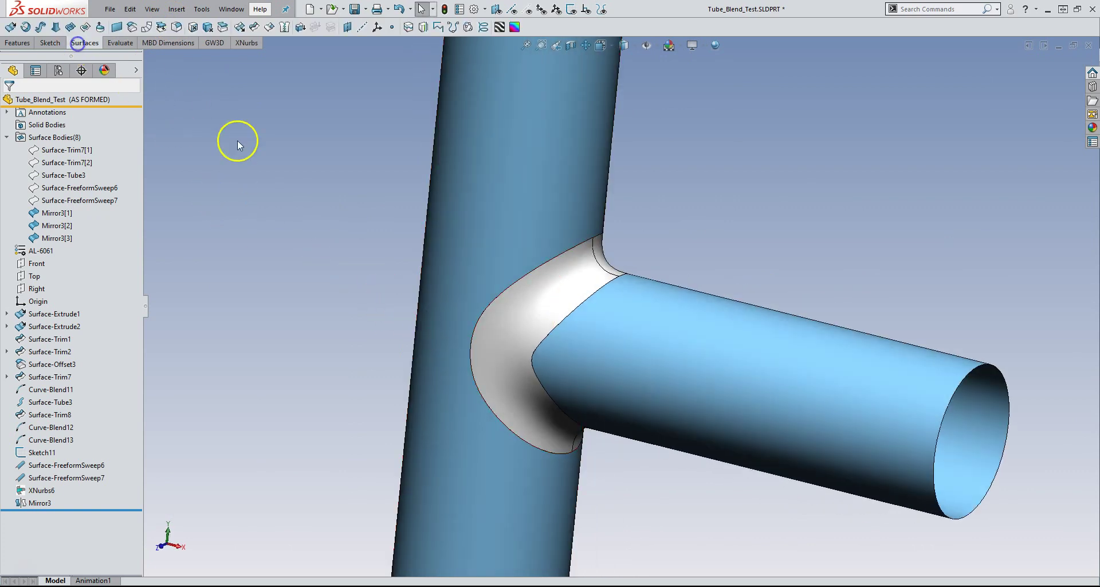
pyautogui.click(193, 28)
pyautogui.click(526, 304)
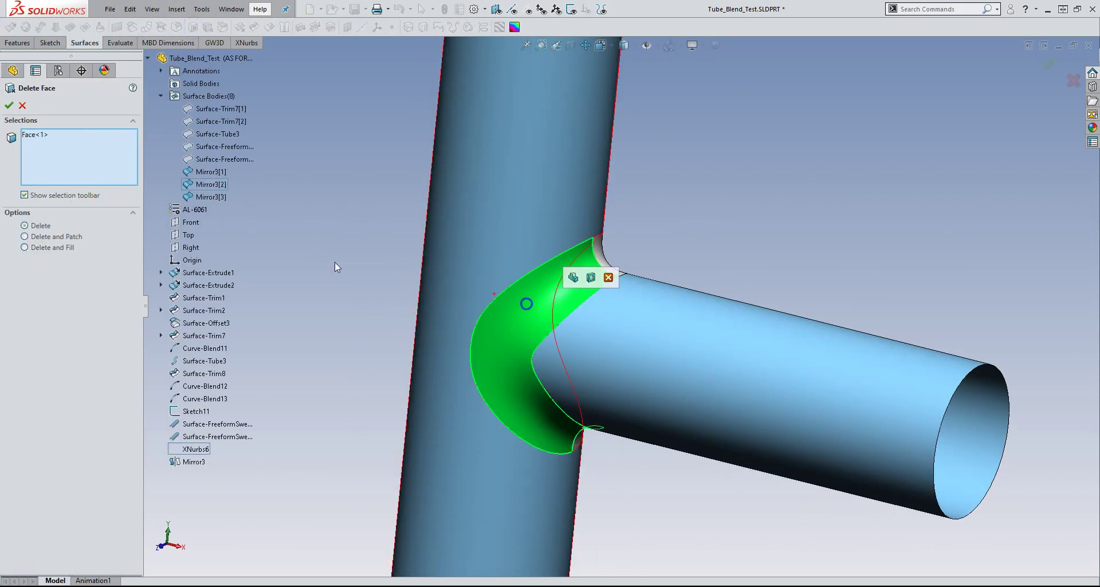
pyautogui.click(9, 105)
pyautogui.moveTo(373, 208)
pyautogui.mouseDown(button='middle')
pyautogui.moveTo(363, 198)
pyautogui.moveTo(368, 299)
pyautogui.mouseUp(button='middle')
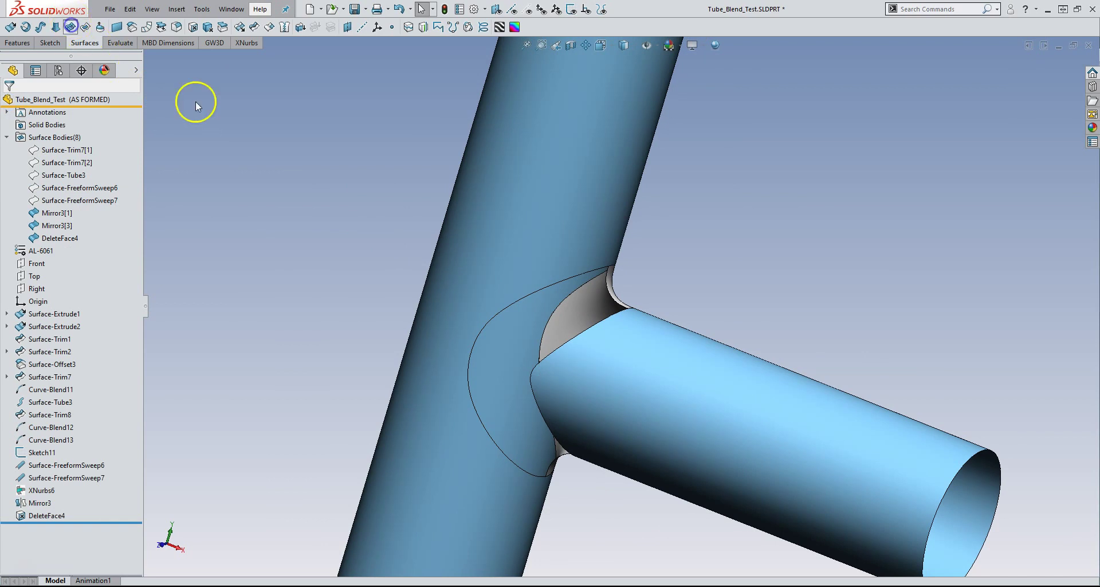
# Set the main-tube and branch-tube gap edges as Direction 1 curves with Curvature To Face
pyautogui.moveTo(244, 179); pyautogui.dragTo(409, 269, button='middle')
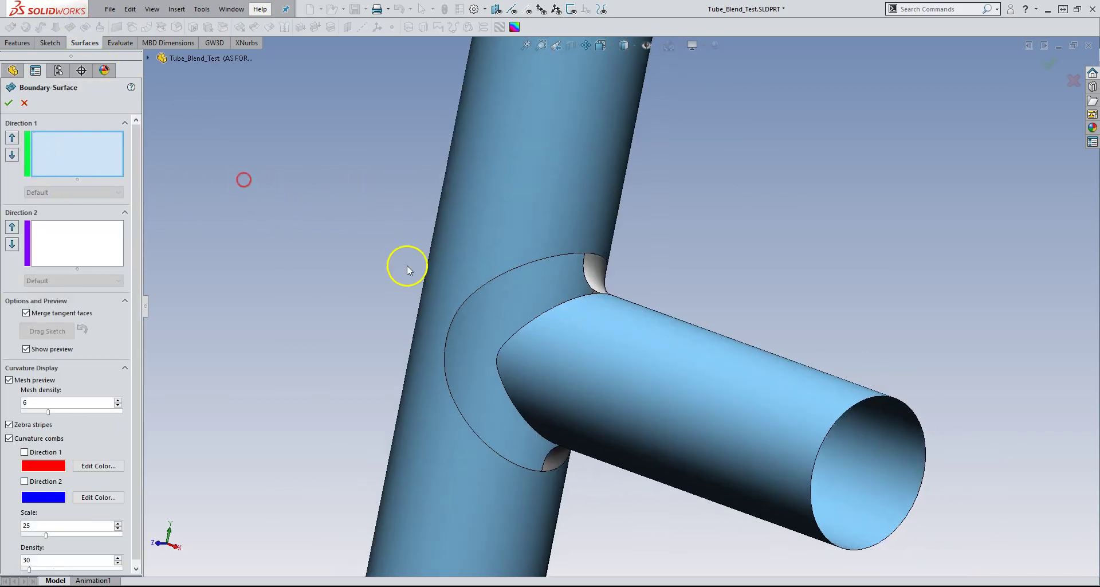
pyautogui.click(517, 268)
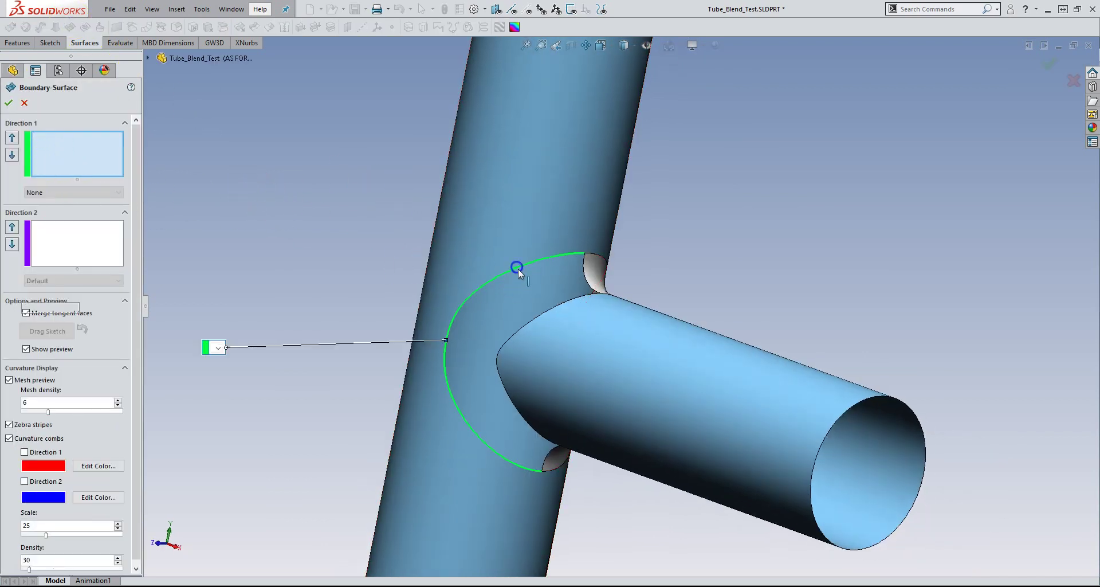
pyautogui.click(549, 314)
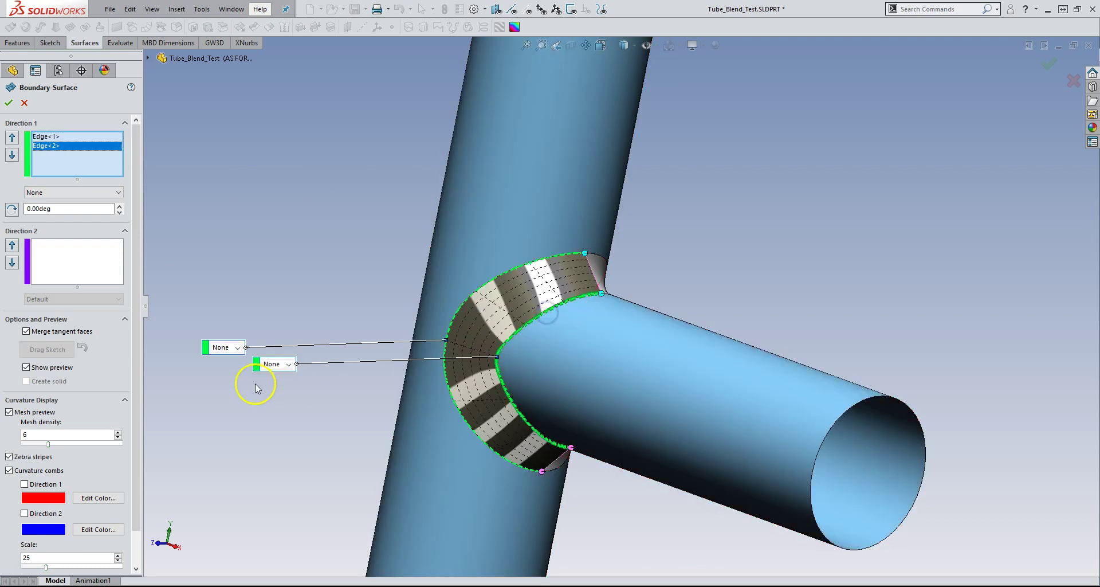
pyautogui.click(275, 364)
pyautogui.click(277, 398)
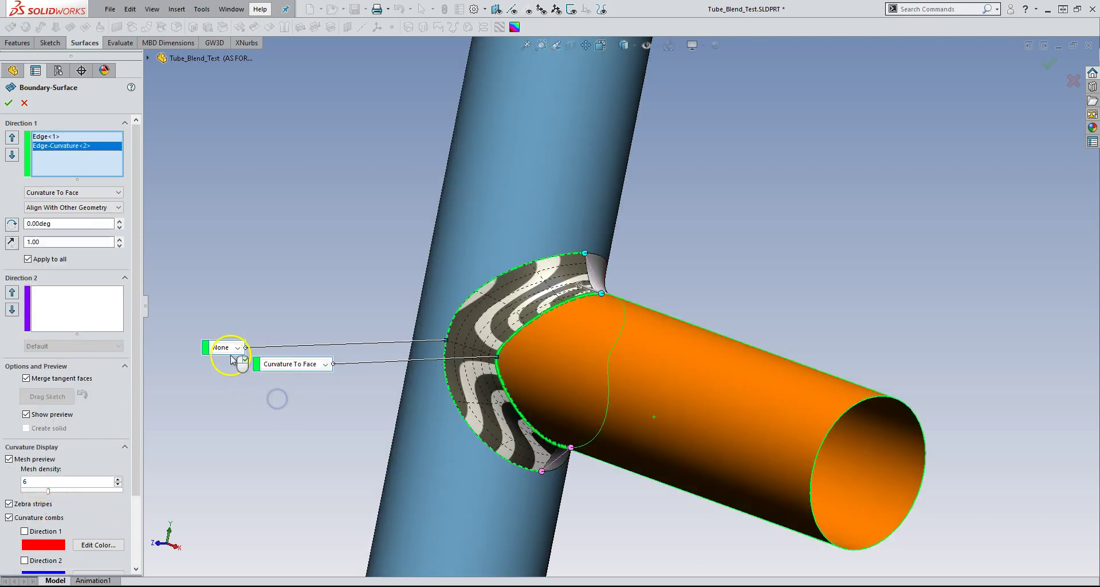
pyautogui.click(224, 347)
pyautogui.click(227, 377)
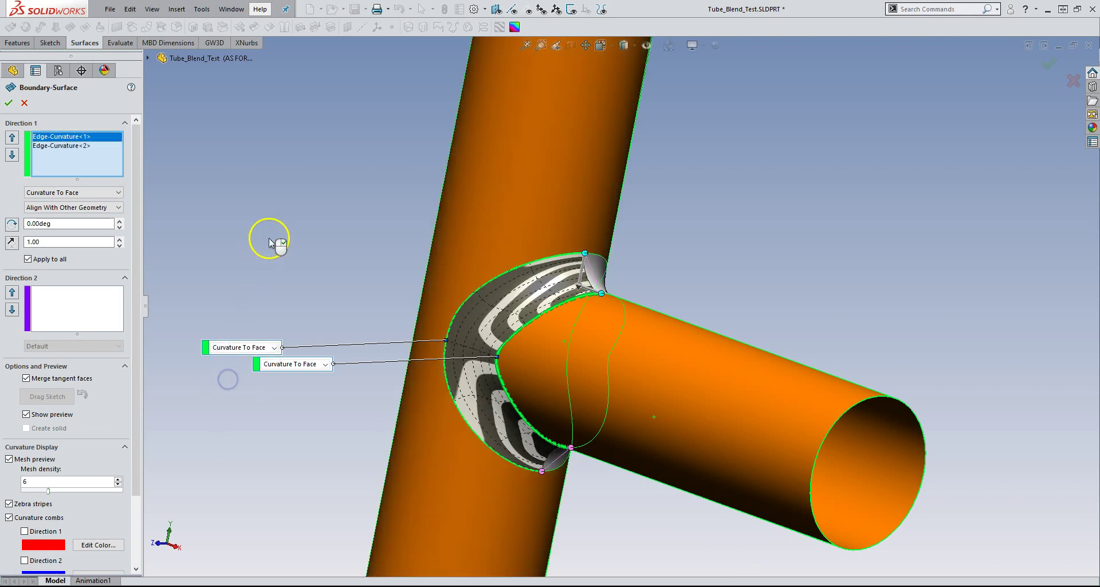
pyautogui.moveTo(136, 430); pyautogui.dragTo(135, 475)
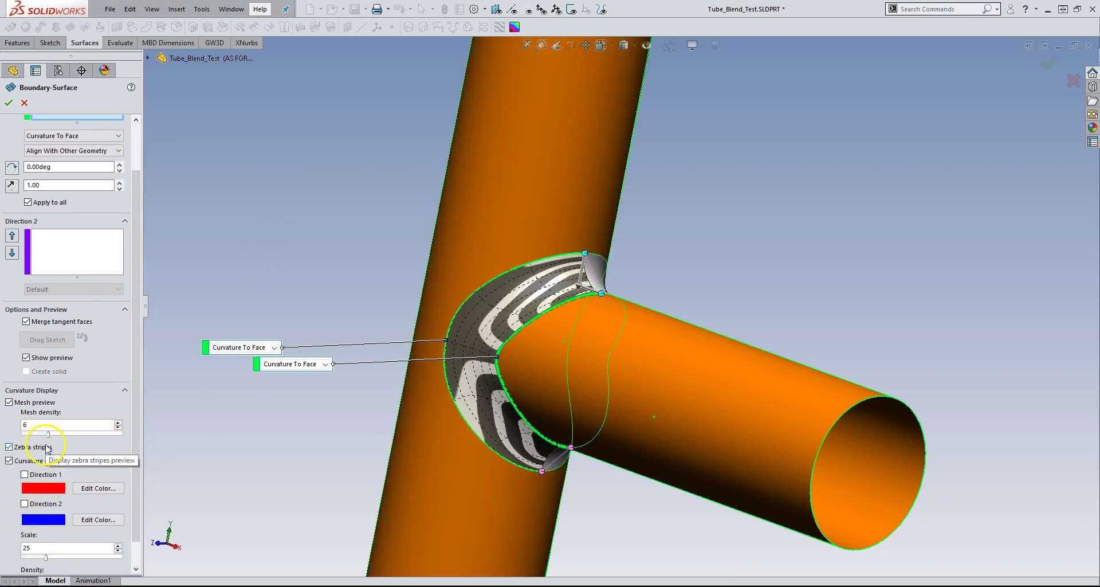
pyautogui.click(27, 358)
# Add the two adjoining blend edges as Direction 2 curves with Tangency To Face, previewing the result
pyautogui.click(75, 252)
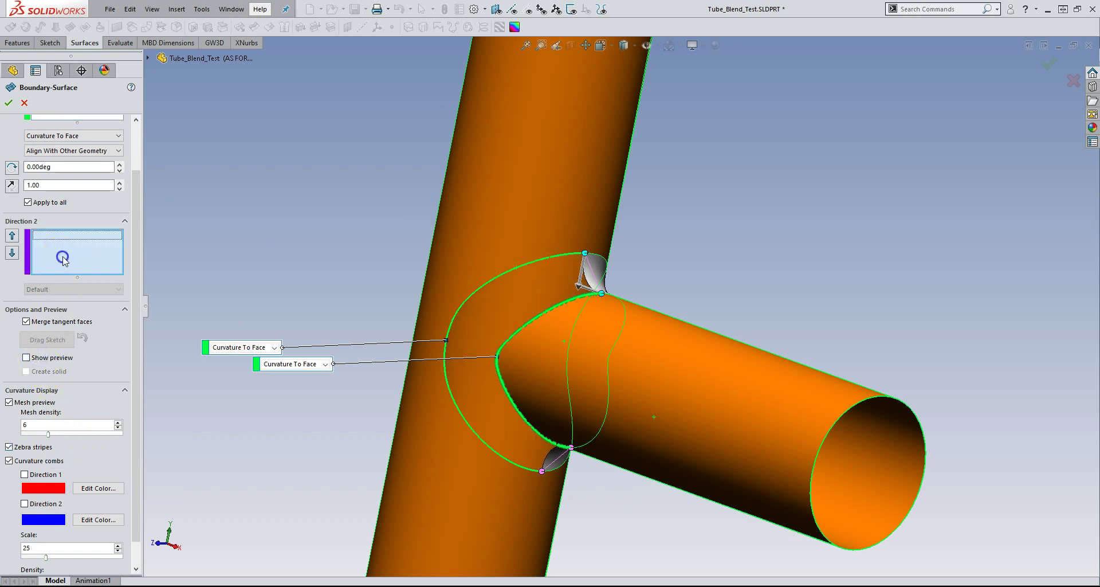
pyautogui.scroll(-3, 607, 252)
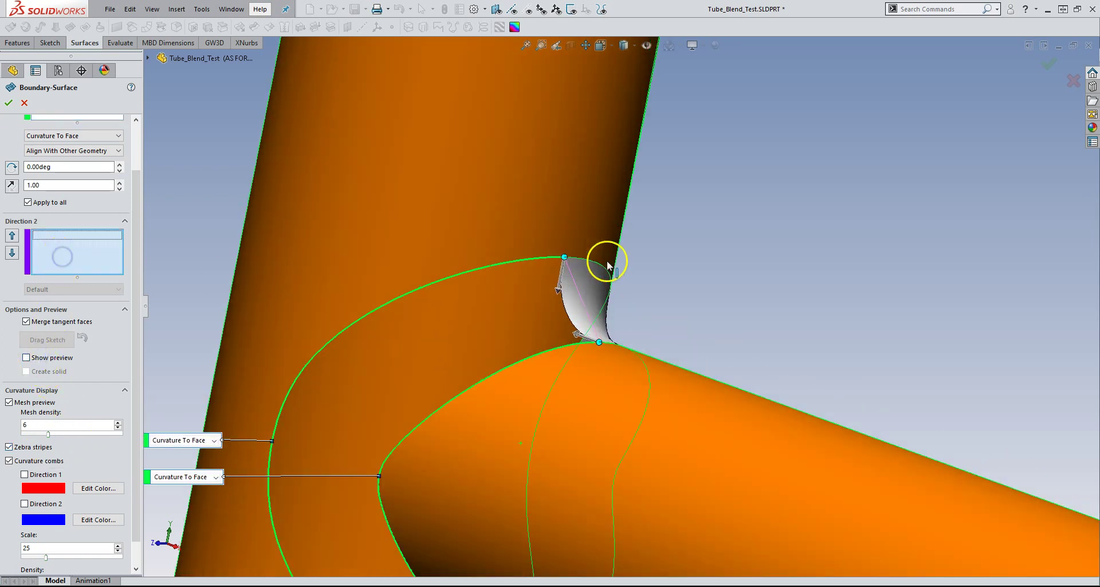
pyautogui.click(565, 305)
pyautogui.scroll(3, 523, 282)
pyautogui.moveTo(508, 400); pyautogui.dragTo(490, 366, button='middle')
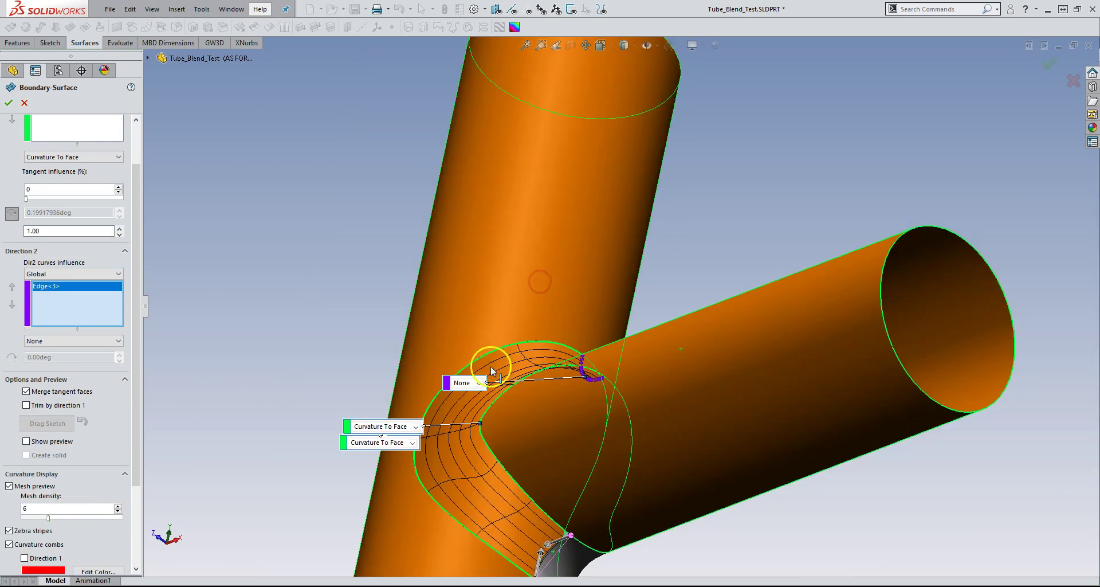
pyautogui.scroll(-3, 560, 538)
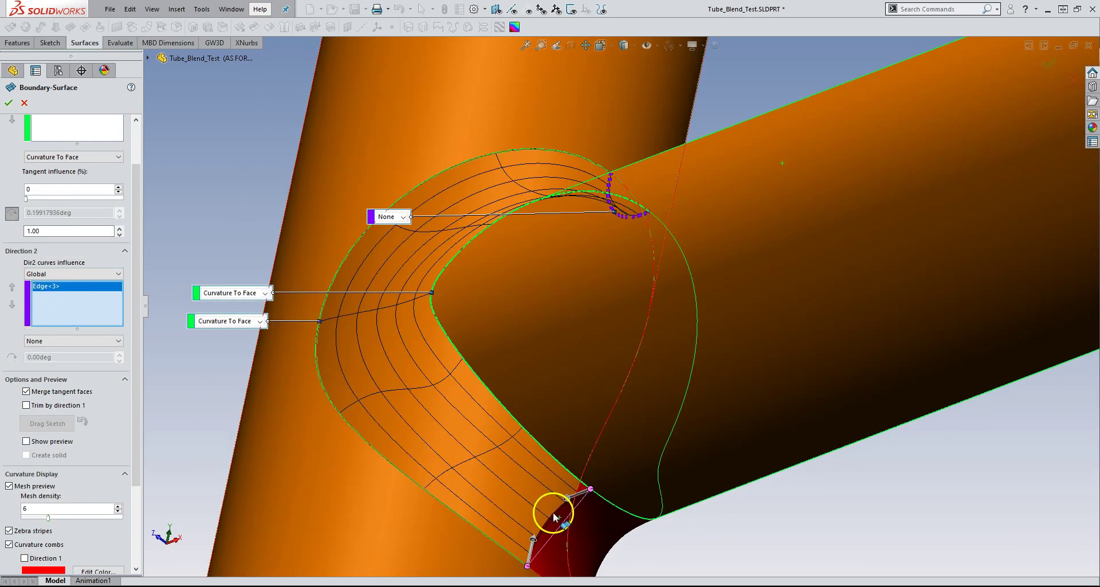
pyautogui.click(554, 516)
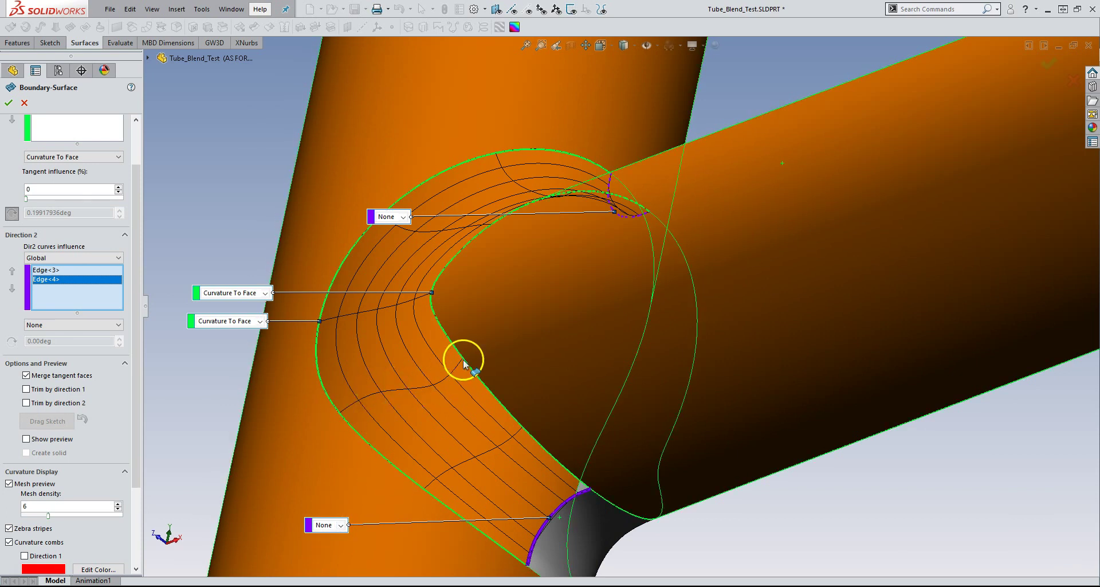
pyautogui.click(316, 526)
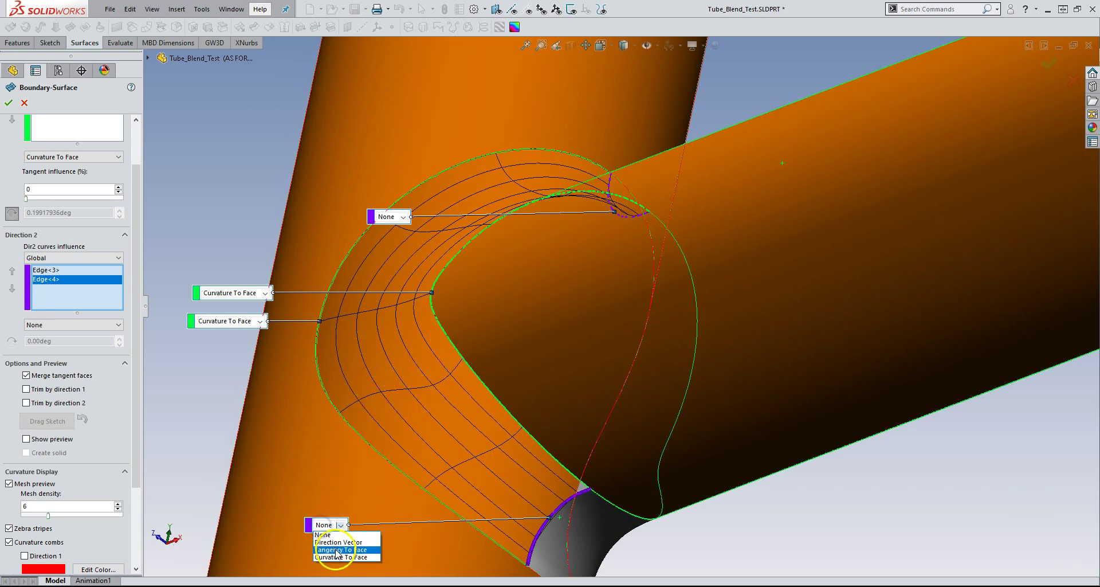
pyautogui.click(336, 549)
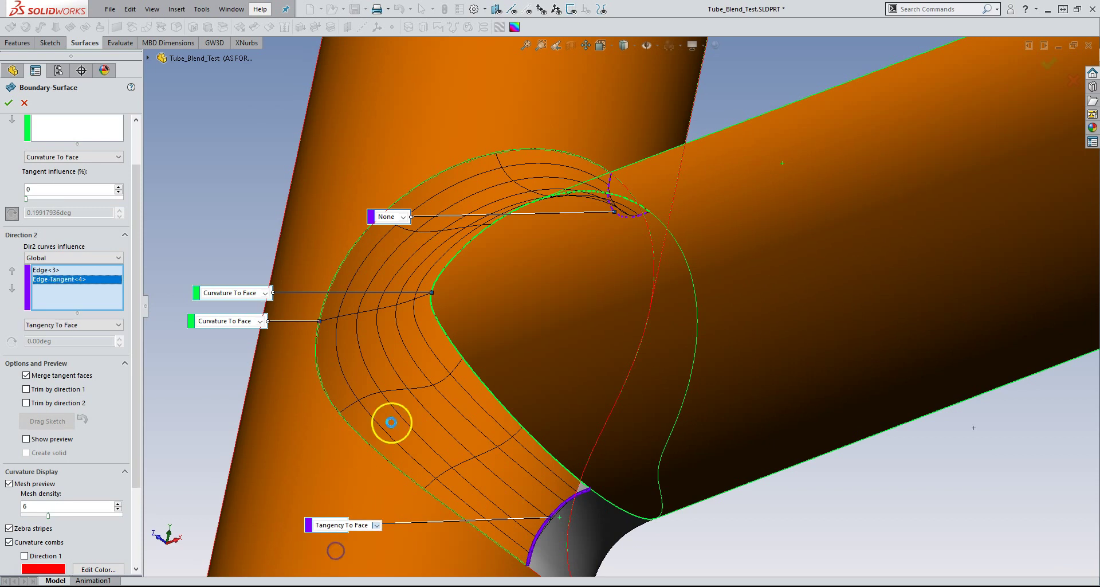
pyautogui.click(394, 219)
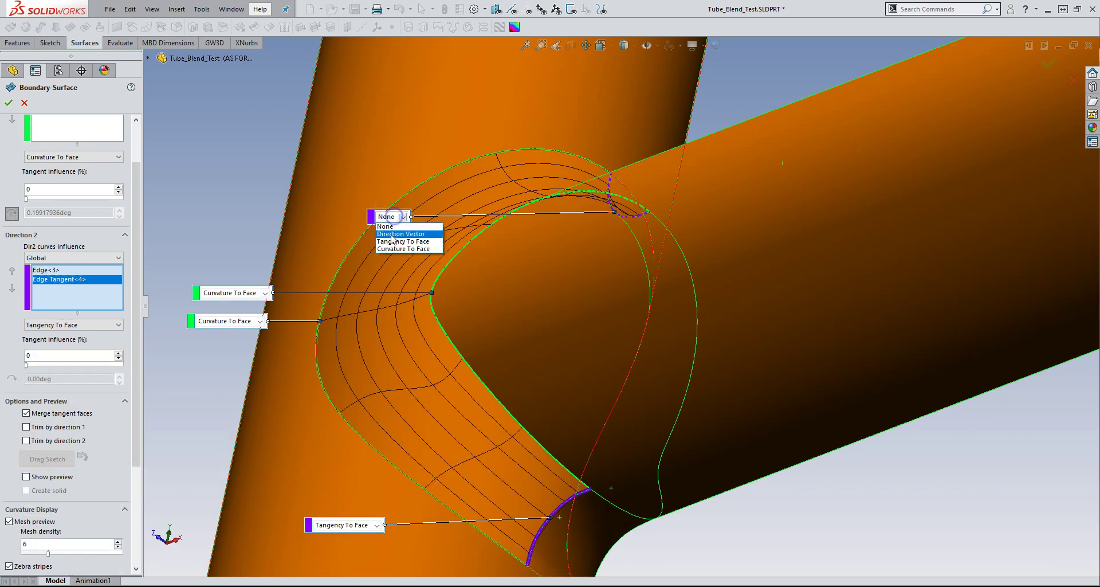
pyautogui.click(393, 241)
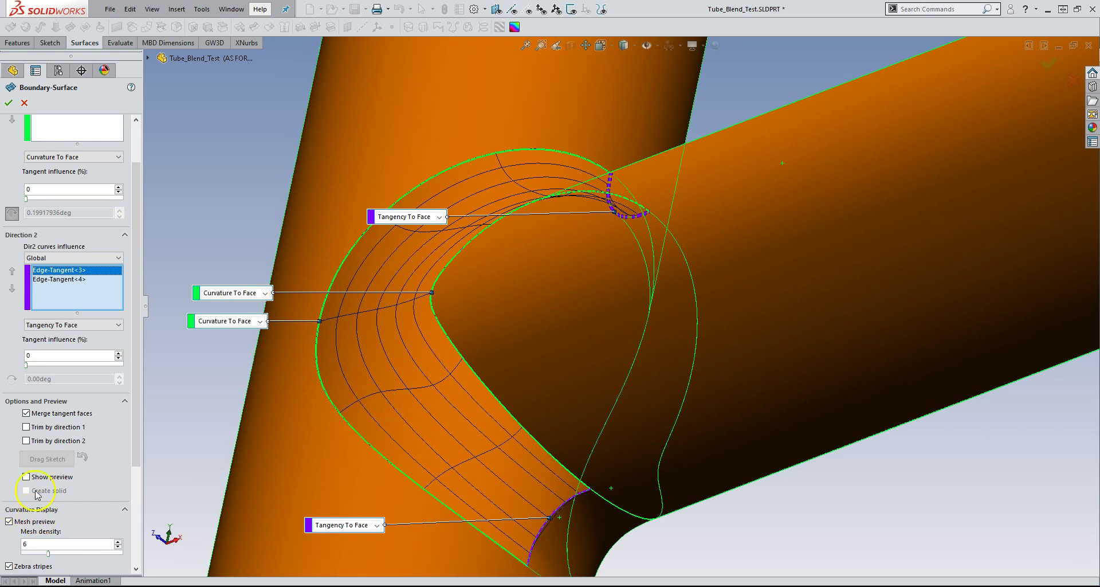
pyautogui.click(41, 479)
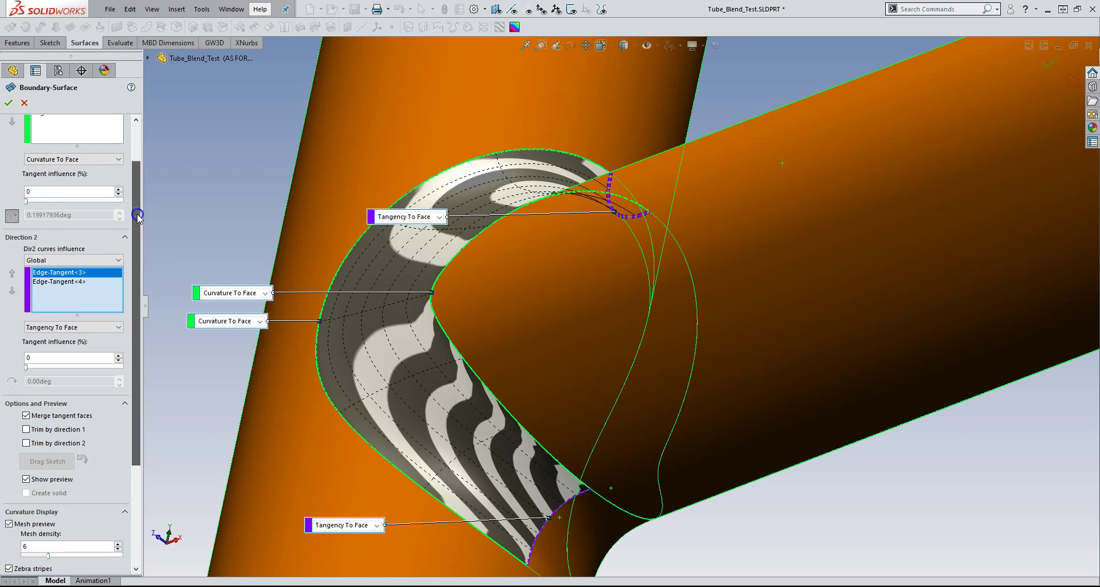
pyautogui.scroll(3, 74, 270)
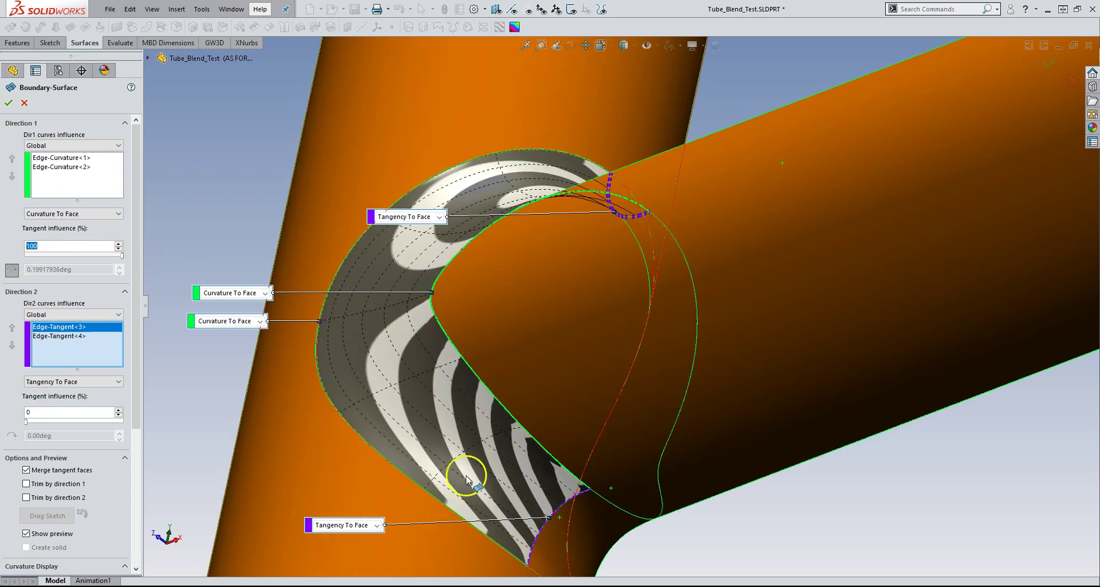
# Accept Boundary-Surface4 and turn on zebra stripes
pyautogui.click(9, 103)
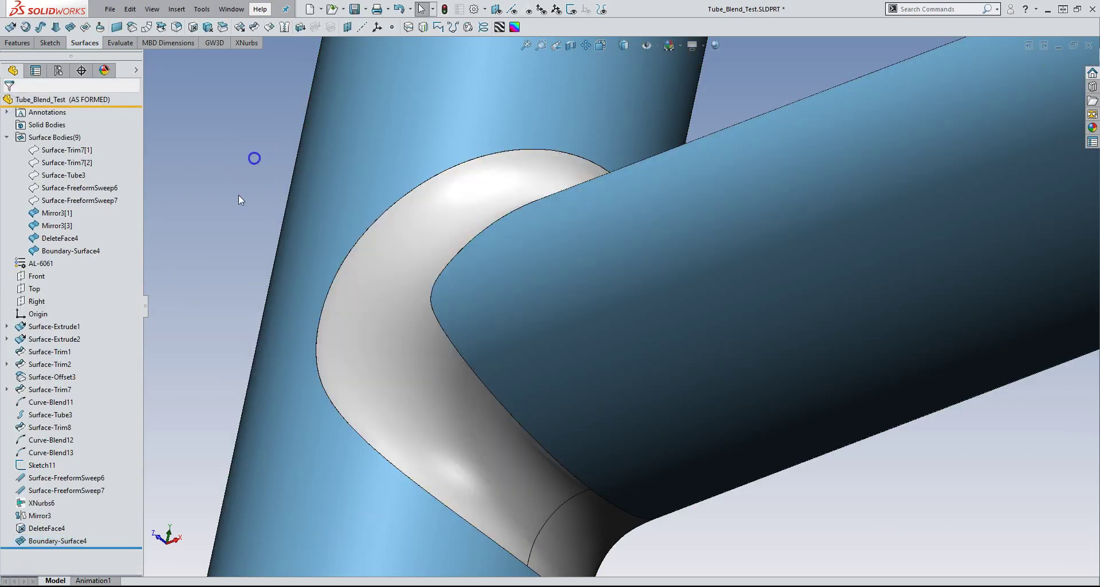
pyautogui.click(332, 177)
pyautogui.scroll(5, 355, 252)
pyautogui.click(499, 28)
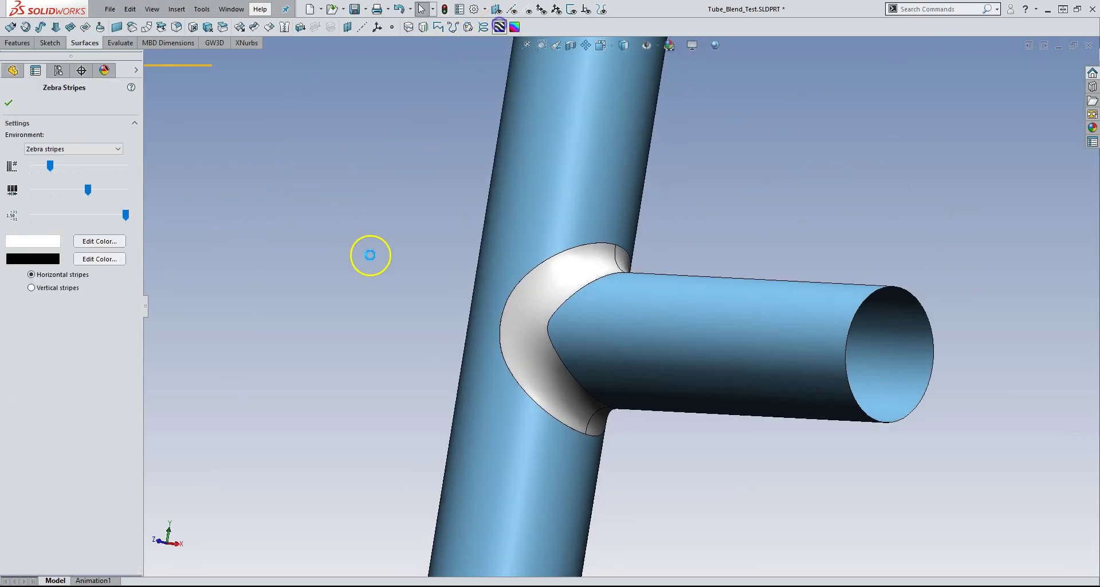
pyautogui.scroll(-3, 687, 366)
pyautogui.press('Return')
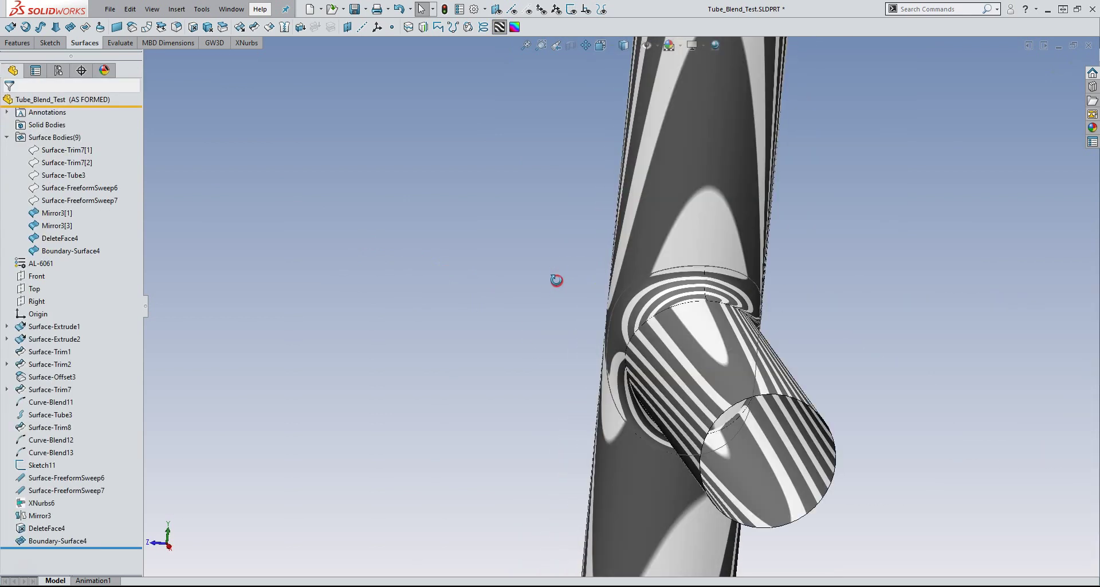
# Orbit and zoom around the T-tube to check stripes flow smoothly across the boundary surface
pyautogui.moveTo(689, 371)
pyautogui.mouseDown(button='middle')
pyautogui.moveTo(617, 286)
pyautogui.moveTo(629, 352)
pyautogui.mouseUp(button='middle')
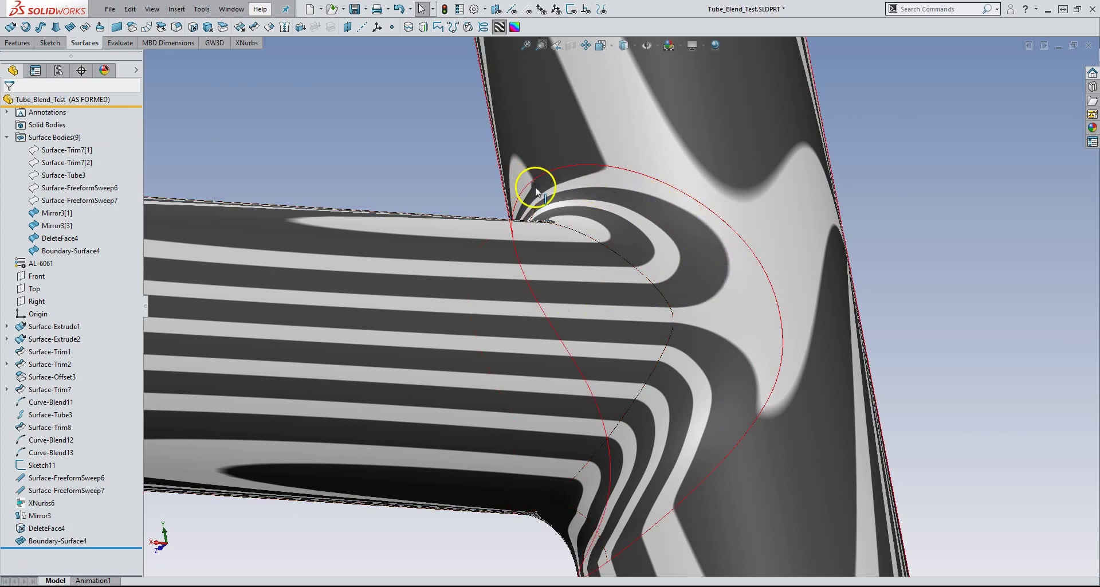
pyautogui.scroll(-5, 516, 274)
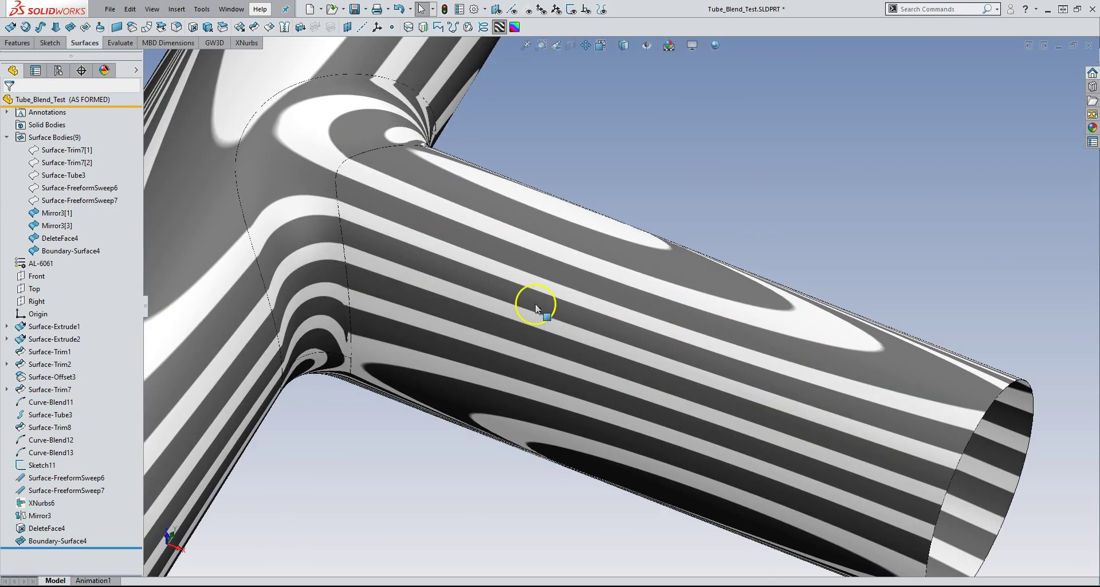
pyautogui.moveTo(737, 368); pyautogui.dragTo(501, 228, button='middle')
pyautogui.scroll(3, 501, 228)
pyautogui.scroll(2, 459, 307)
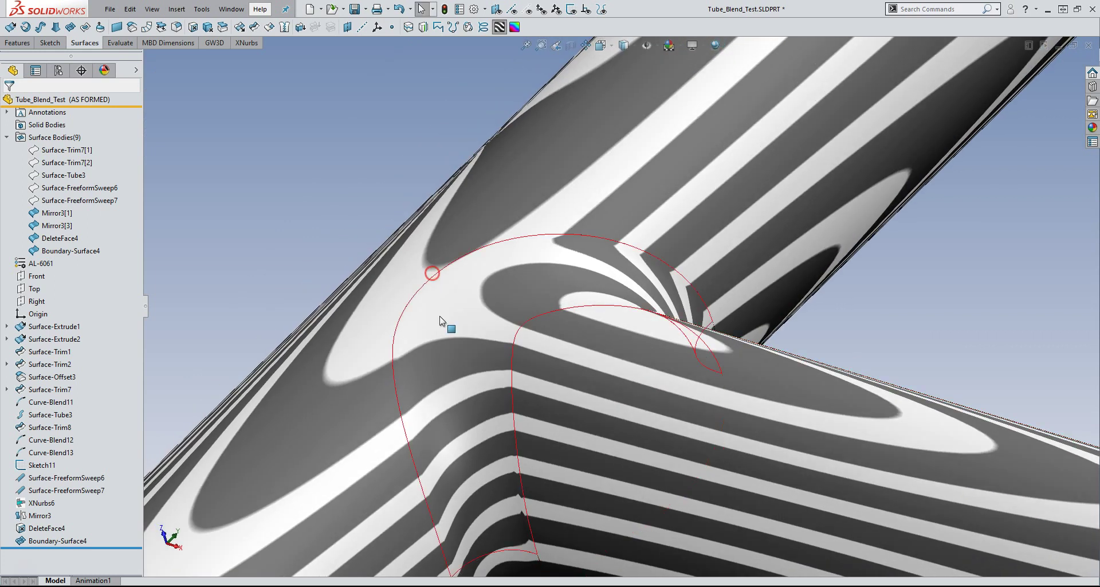
pyautogui.moveTo(442, 491)
pyautogui.mouseDown(button='middle')
pyautogui.moveTo(443, 396)
pyautogui.moveTo(441, 429)
pyautogui.mouseUp(button='middle')
pyautogui.scroll(2, 467, 467)
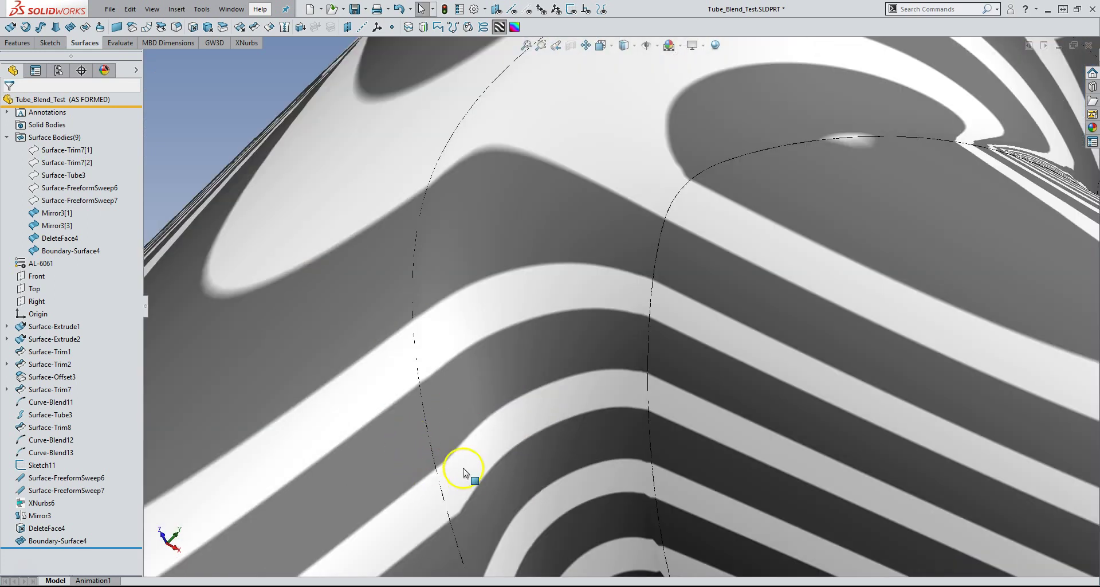
pyautogui.scroll(2, 455, 206)
pyautogui.moveTo(456, 206)
pyautogui.mouseDown(button='middle')
pyautogui.moveTo(738, 275)
pyautogui.moveTo(721, 249)
pyautogui.moveTo(623, 249)
pyautogui.moveTo(653, 324)
pyautogui.moveTo(544, 315)
pyautogui.moveTo(575, 293)
pyautogui.mouseUp(button='middle')
pyautogui.scroll(-4, 720, 250)
pyautogui.scroll(5, 575, 293)
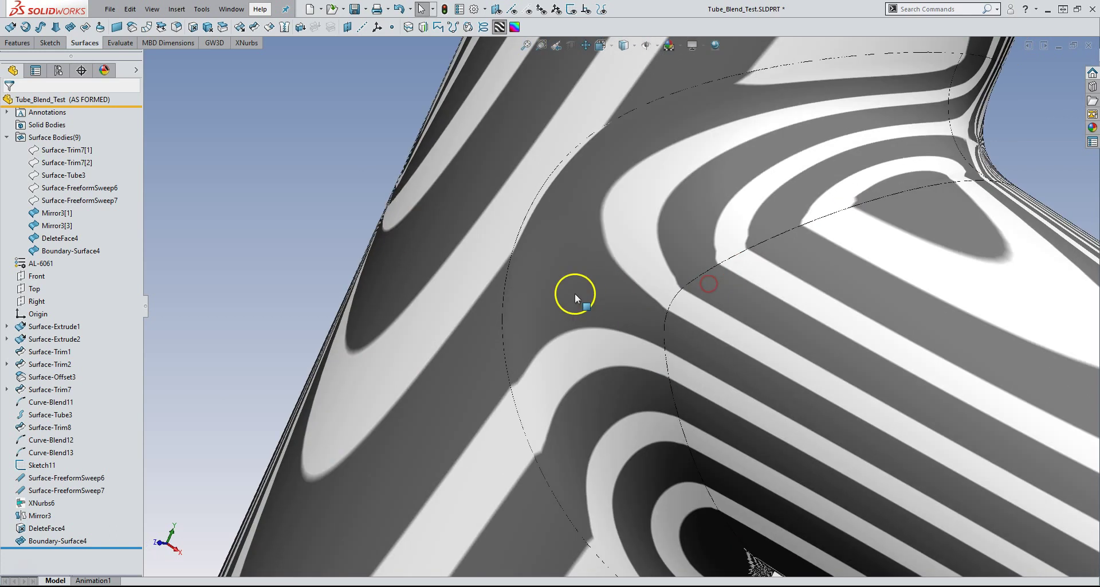
pyautogui.click(209, 45)
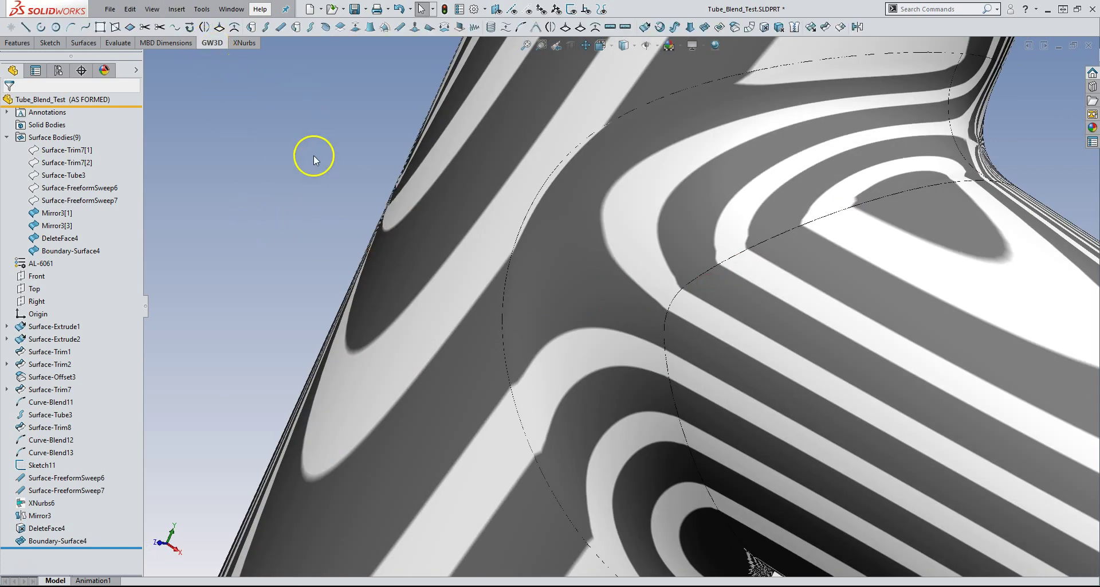
pyautogui.click(629, 236)
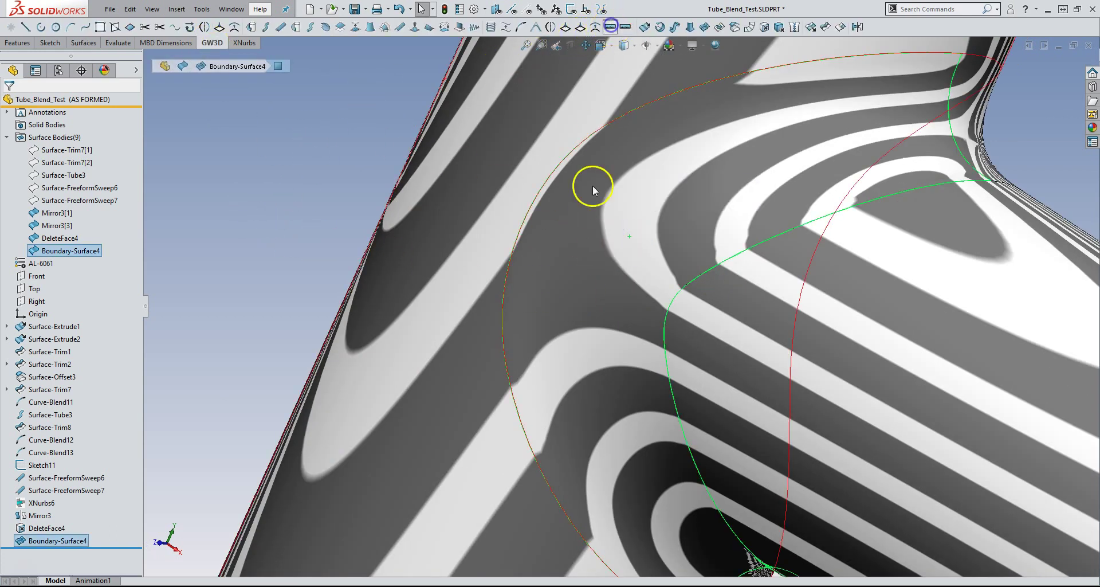
pyautogui.click(559, 319)
pyautogui.scroll(2, 522, 278)
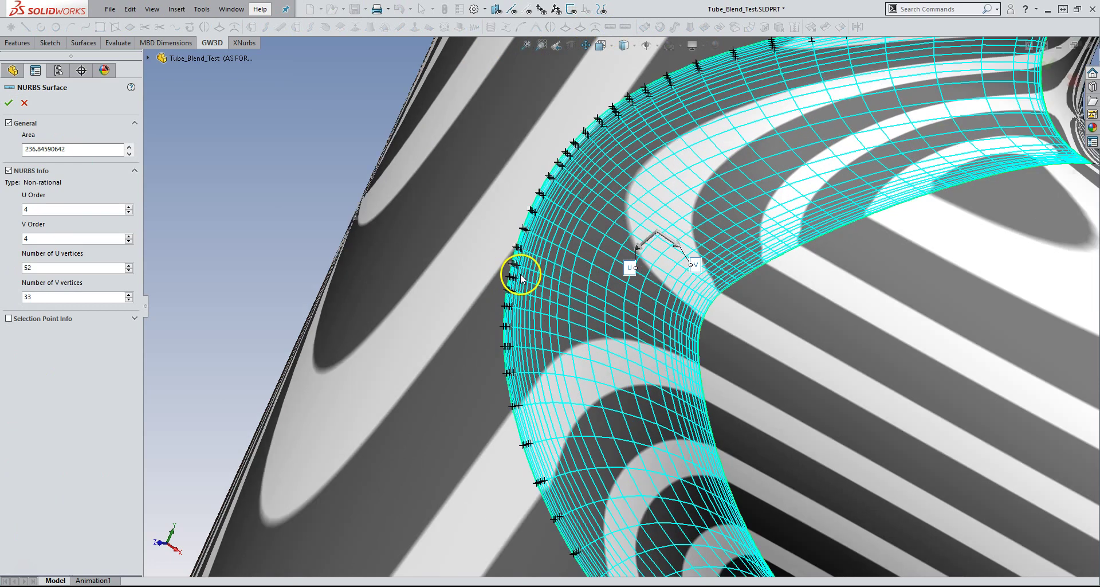
pyautogui.scroll(2, 521, 277)
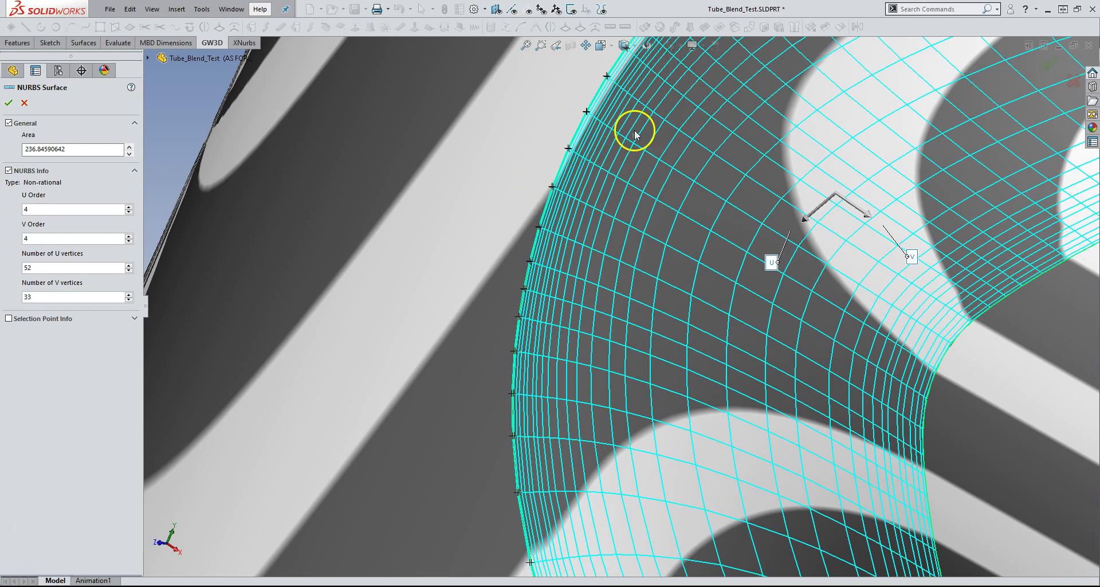
pyautogui.scroll(-1, 610, 240)
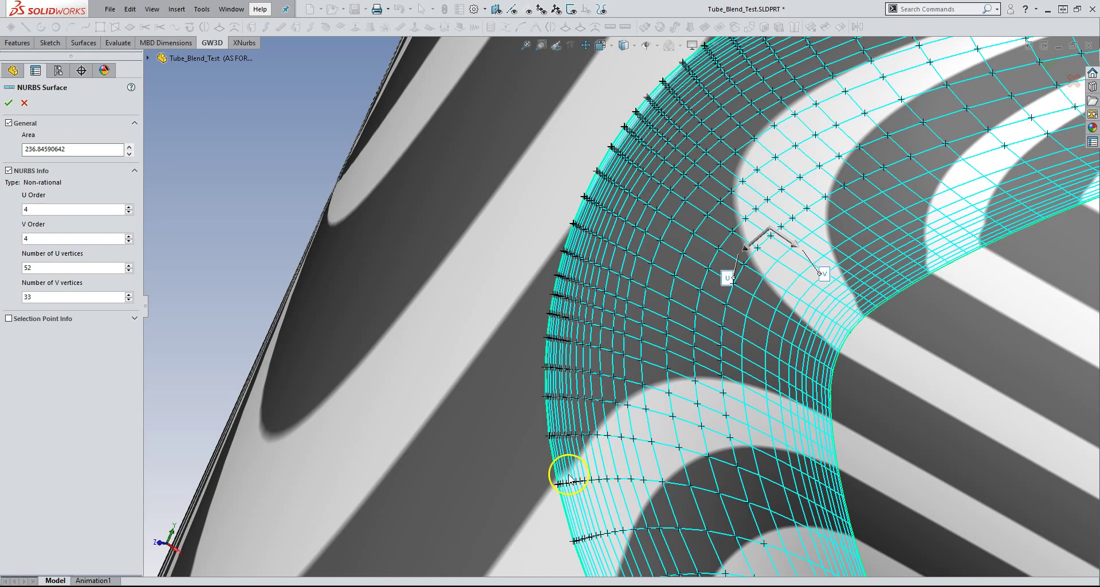
pyautogui.moveTo(712, 322)
pyautogui.mouseDown(button='middle')
pyautogui.moveTo(709, 362)
pyautogui.moveTo(734, 289)
pyautogui.mouseUp(button='middle')
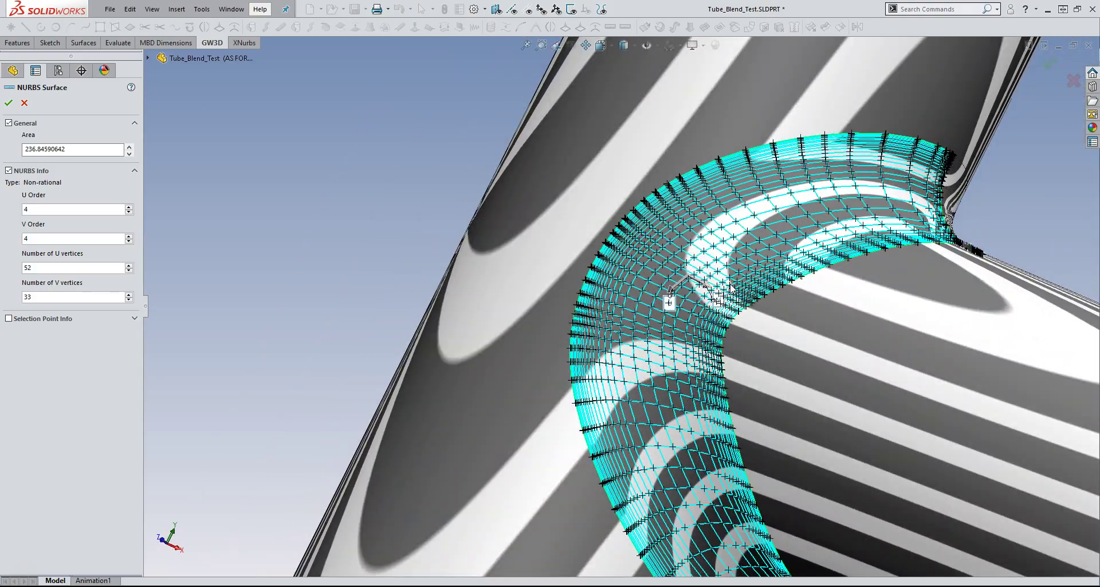
pyautogui.scroll(-3, 646, 429)
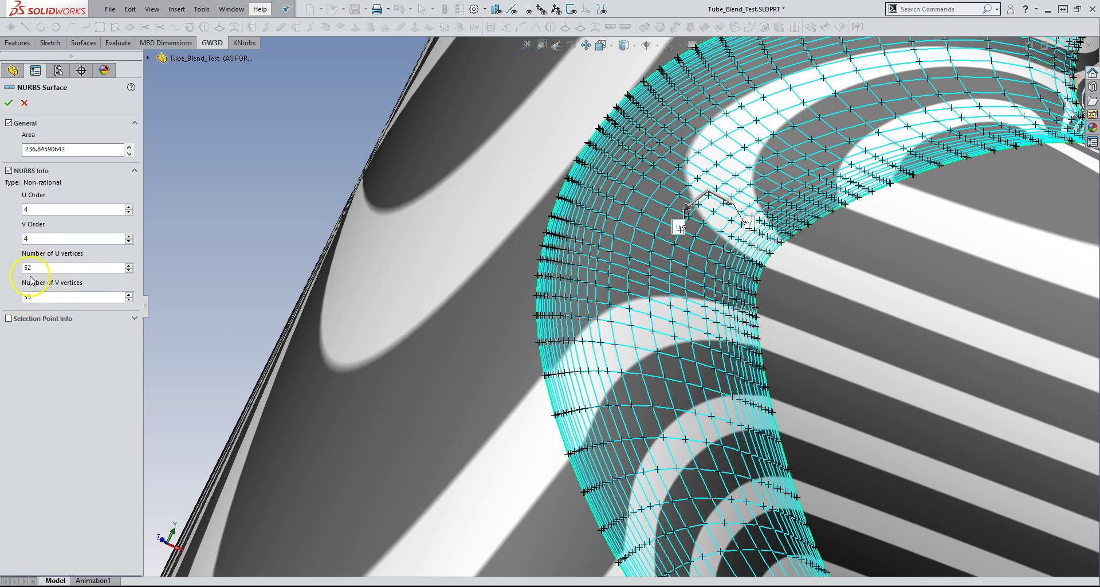
pyautogui.click(24, 104)
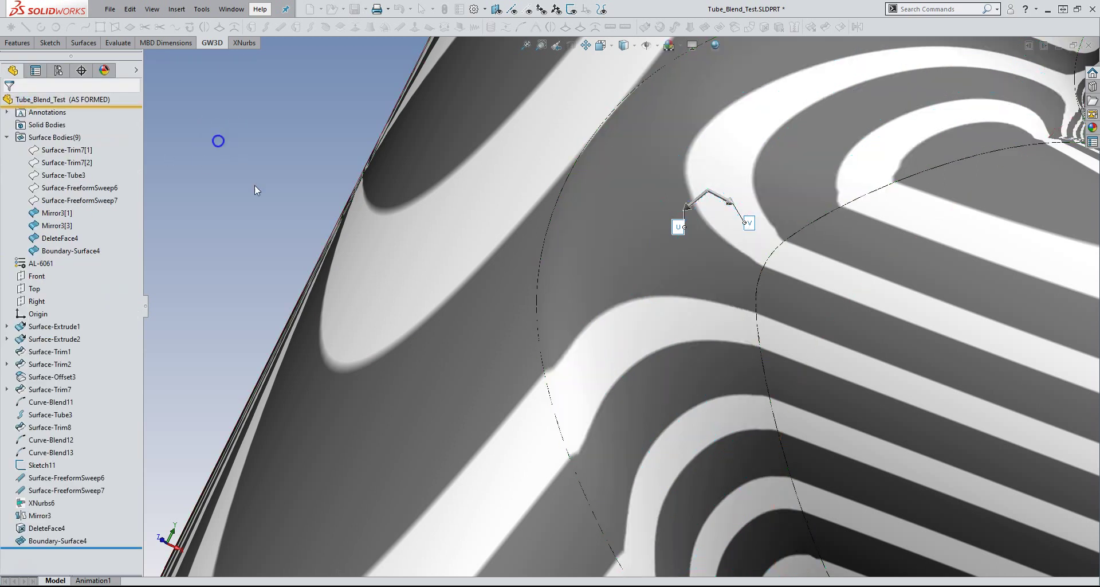
pyautogui.press('f')
pyautogui.moveTo(596, 315); pyautogui.dragTo(444, 227, button='middle')
pyautogui.scroll(-5, 444, 228)
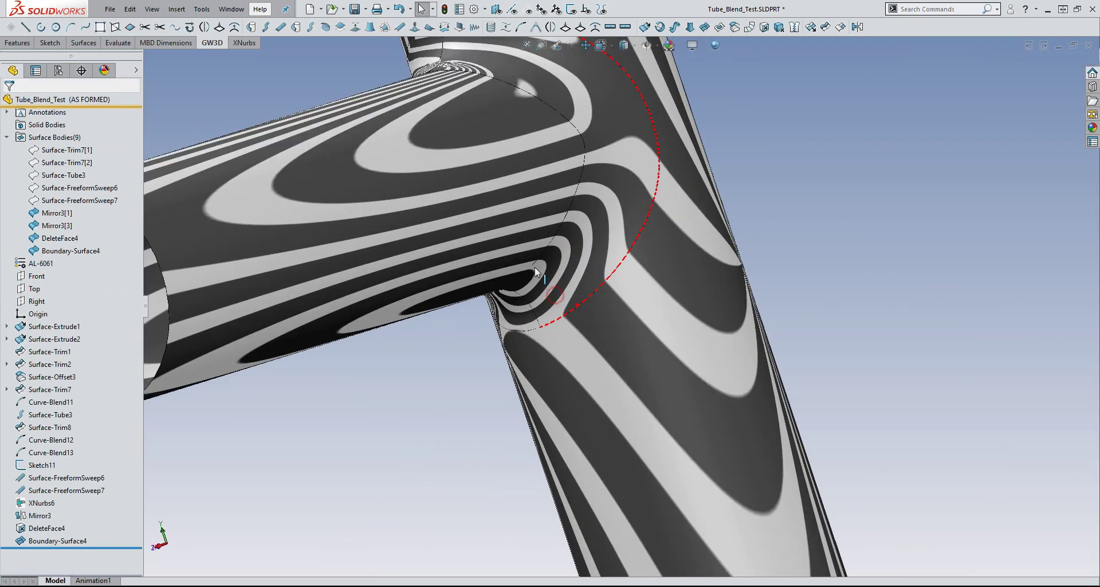
pyautogui.moveTo(534, 267); pyautogui.dragTo(541, 220, button='middle')
pyautogui.scroll(-3, 569, 183)
pyautogui.click(631, 230)
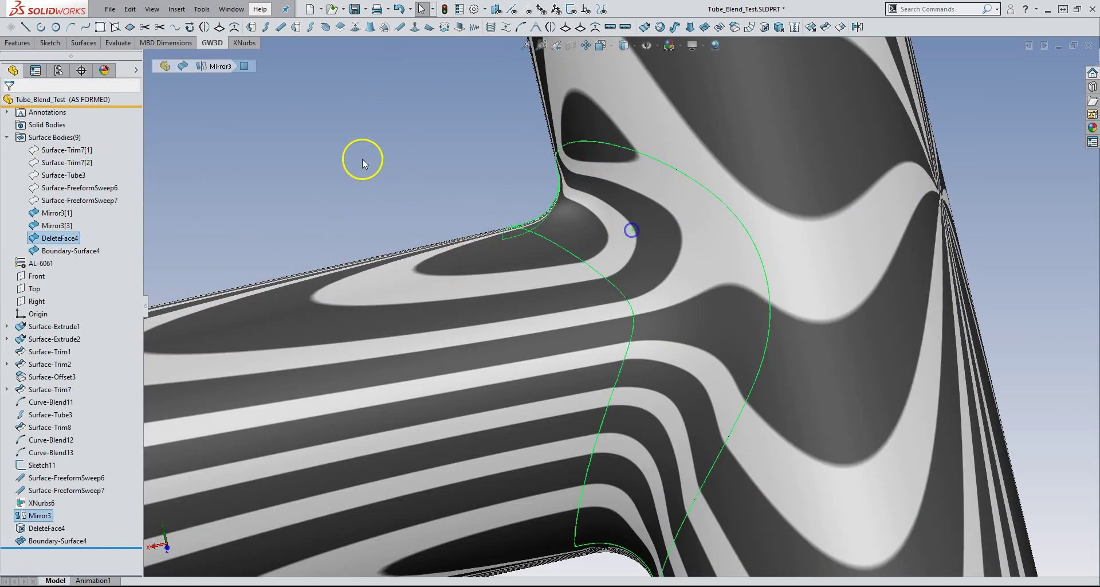
pyautogui.click(611, 28)
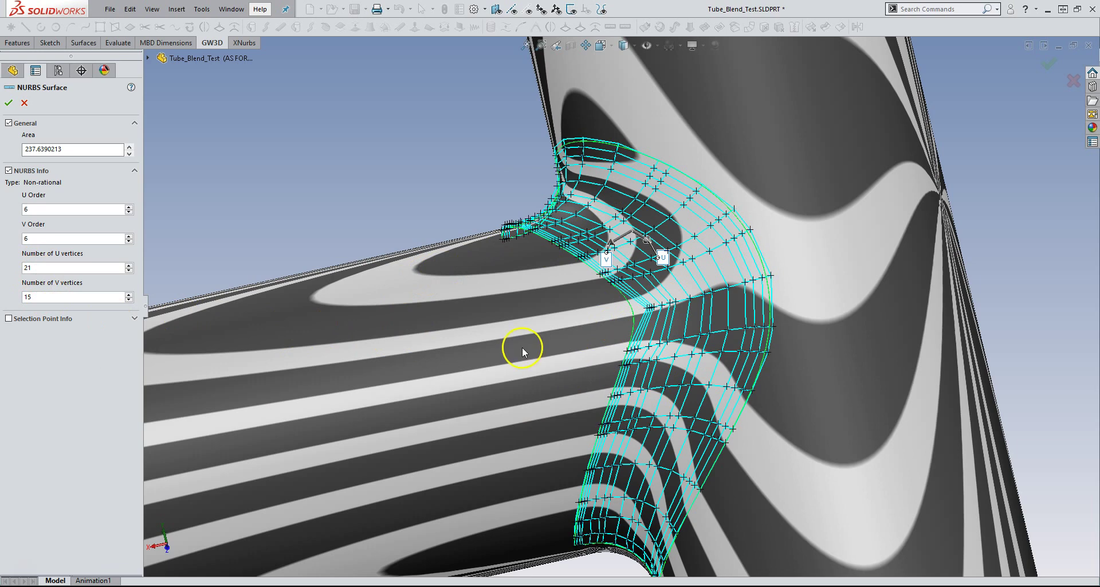
pyautogui.moveTo(642, 310)
pyautogui.mouseDown(button='middle')
pyautogui.moveTo(648, 319)
pyautogui.moveTo(576, 285)
pyautogui.mouseUp(button='middle')
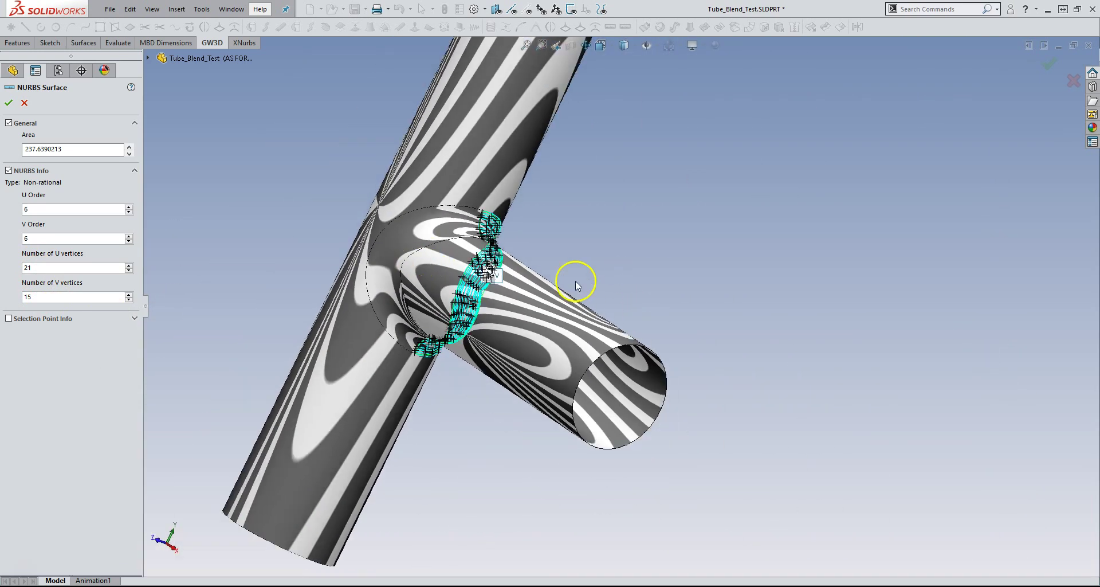
pyautogui.click(26, 105)
pyautogui.moveTo(722, 272); pyautogui.dragTo(651, 302, button='middle')
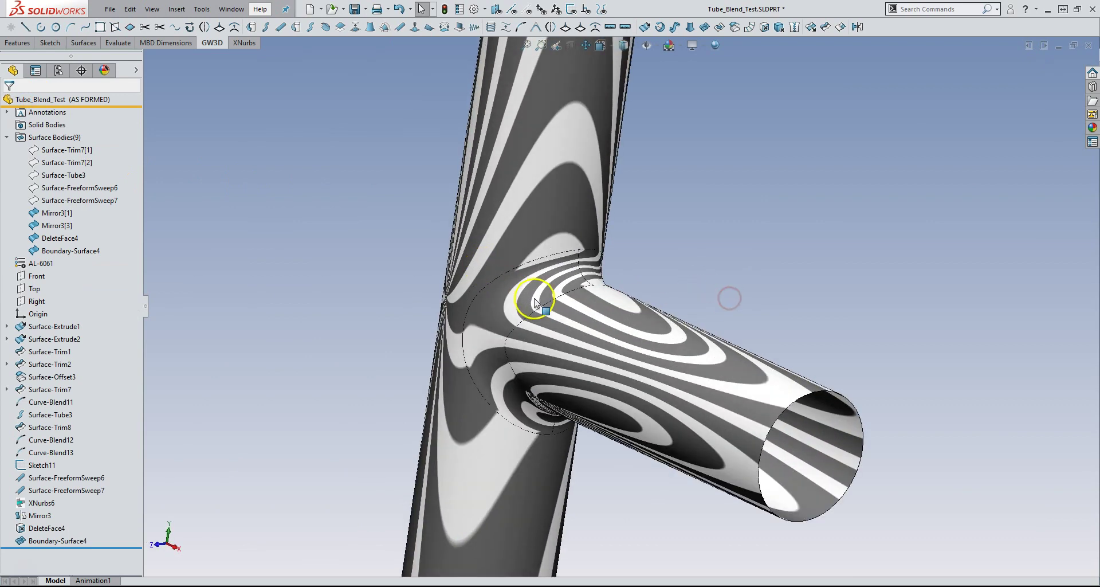
# Turn off zebra stripes and delete Boundary-Surface4 and DeleteFace4 from the tree
pyautogui.moveTo(534, 301)
pyautogui.mouseDown(button='middle')
pyautogui.moveTo(502, 344)
pyautogui.moveTo(400, 351)
pyautogui.moveTo(579, 297)
pyautogui.moveTo(611, 238)
pyautogui.moveTo(543, 290)
pyautogui.moveTo(325, 245)
pyautogui.mouseUp(button='middle')
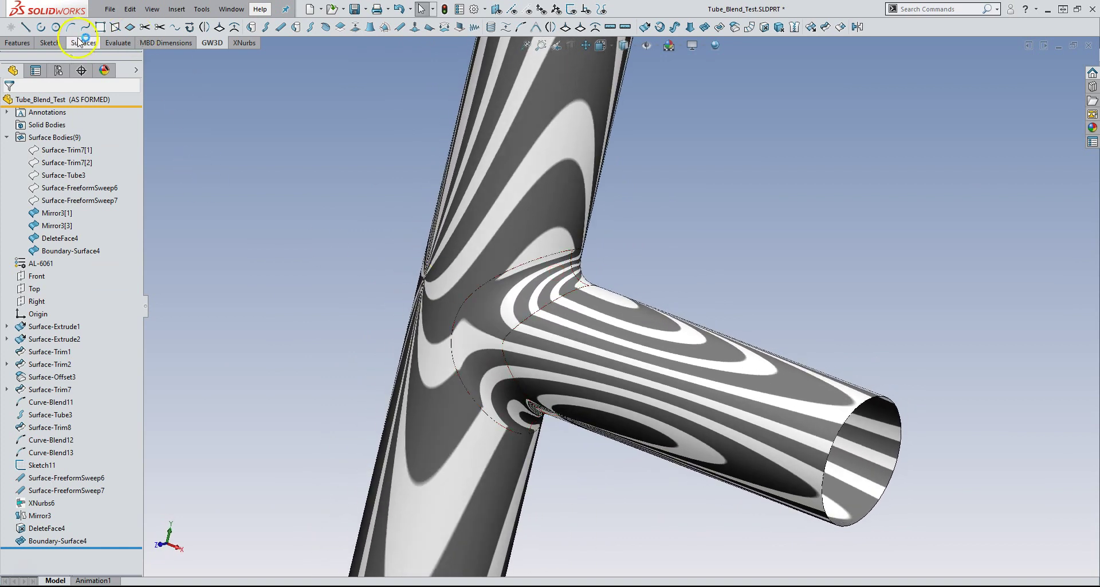
pyautogui.click(79, 42)
pyautogui.click(500, 27)
pyautogui.press('f')
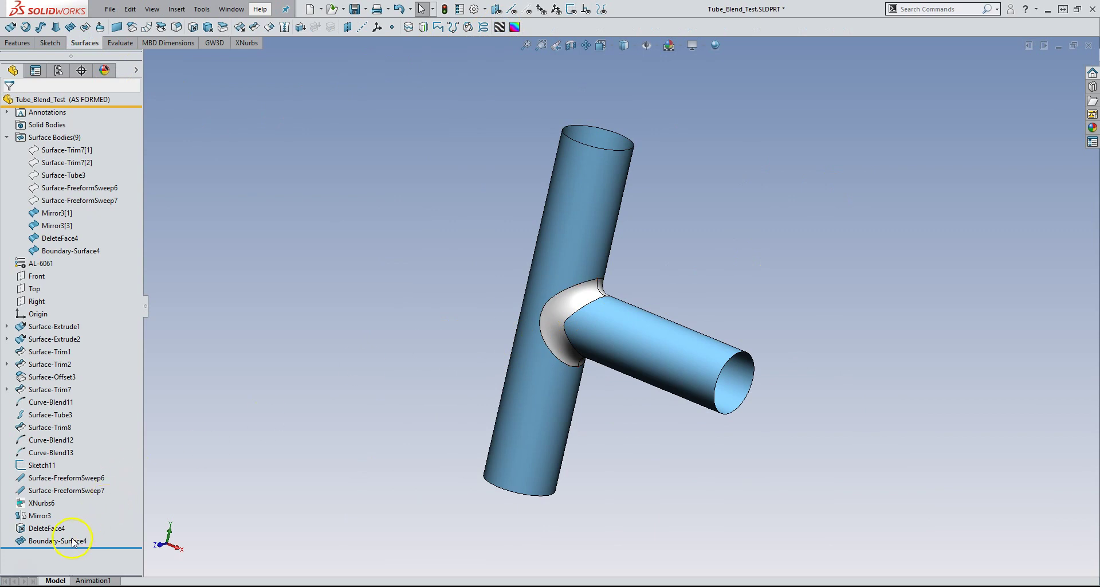
pyautogui.press('Delete')
pyautogui.click(45, 515)
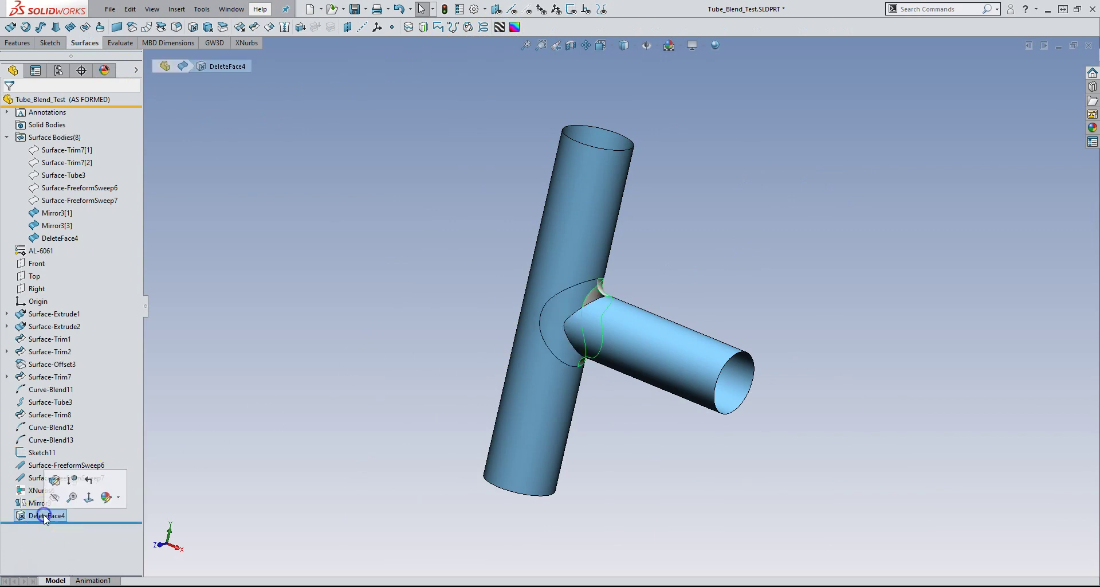
pyautogui.click(55, 512)
pyautogui.press('Delete')
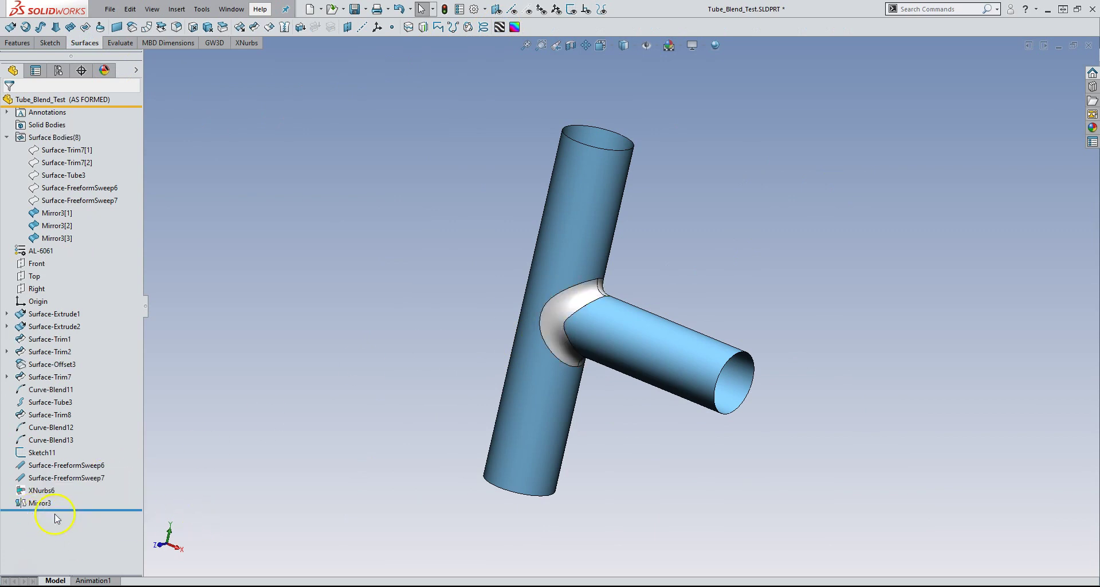
pyautogui.moveTo(330, 404); pyautogui.dragTo(352, 371, button='middle')
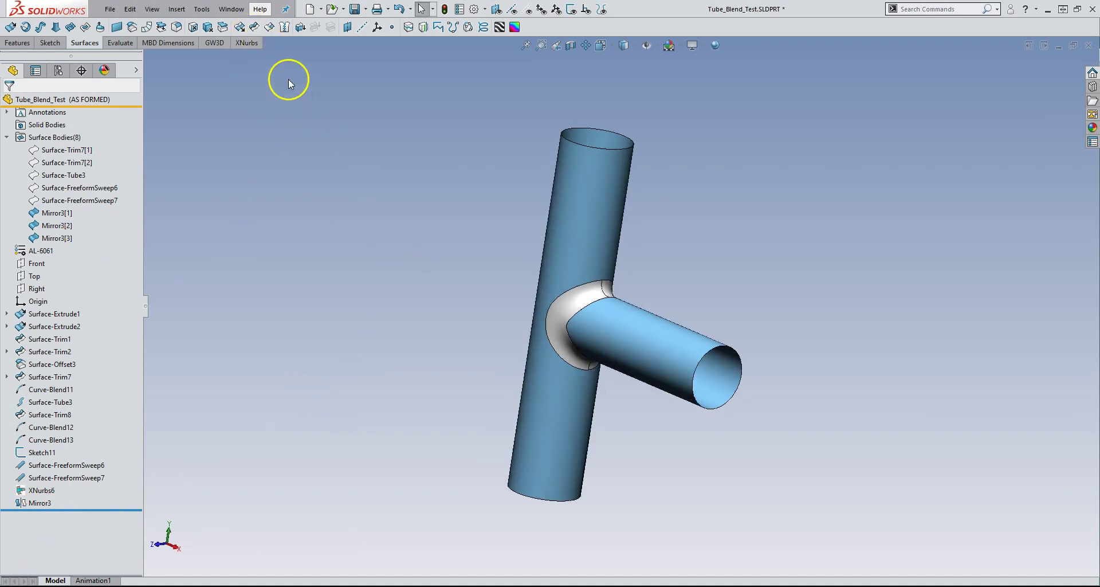
# Knit the tube and blend surfaces Mirror3[1], [2] and [3] into Surface-Knit2
pyautogui.click(300, 27)
pyautogui.click(576, 233)
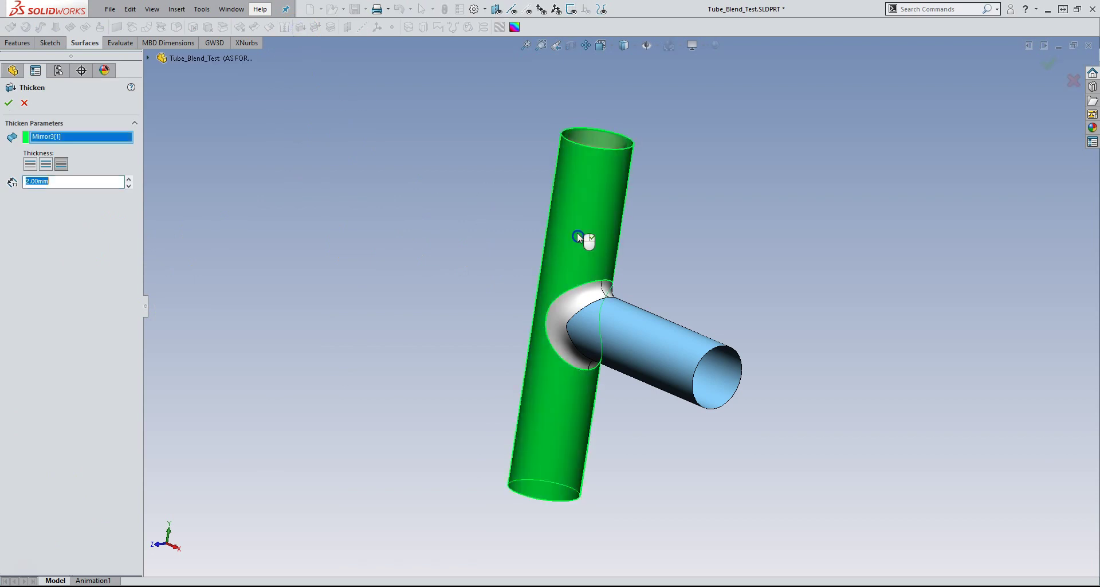
pyautogui.press('Escape')
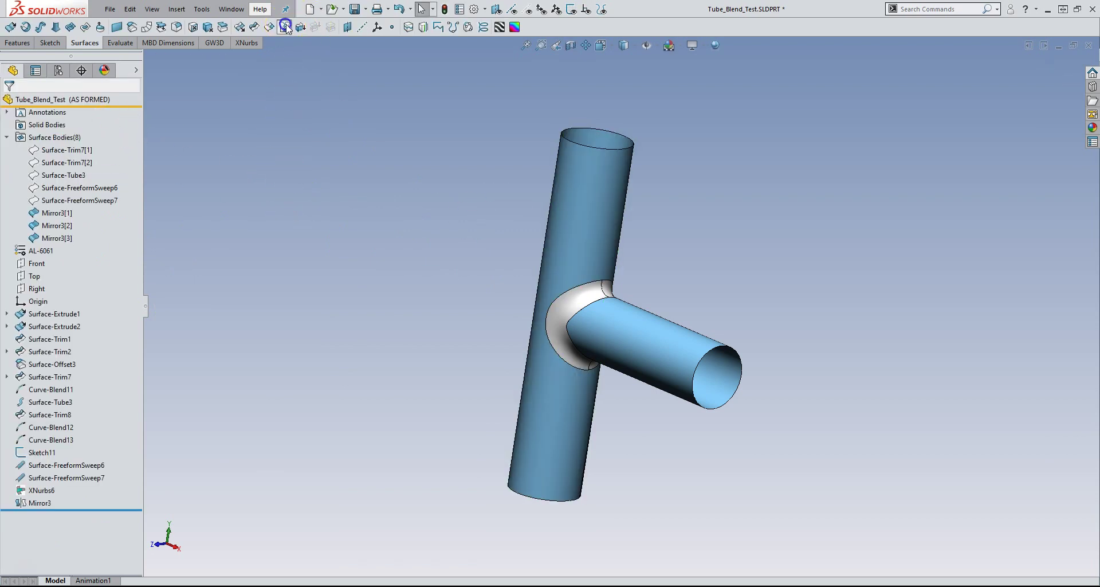
pyautogui.click(285, 27)
pyautogui.click(570, 275)
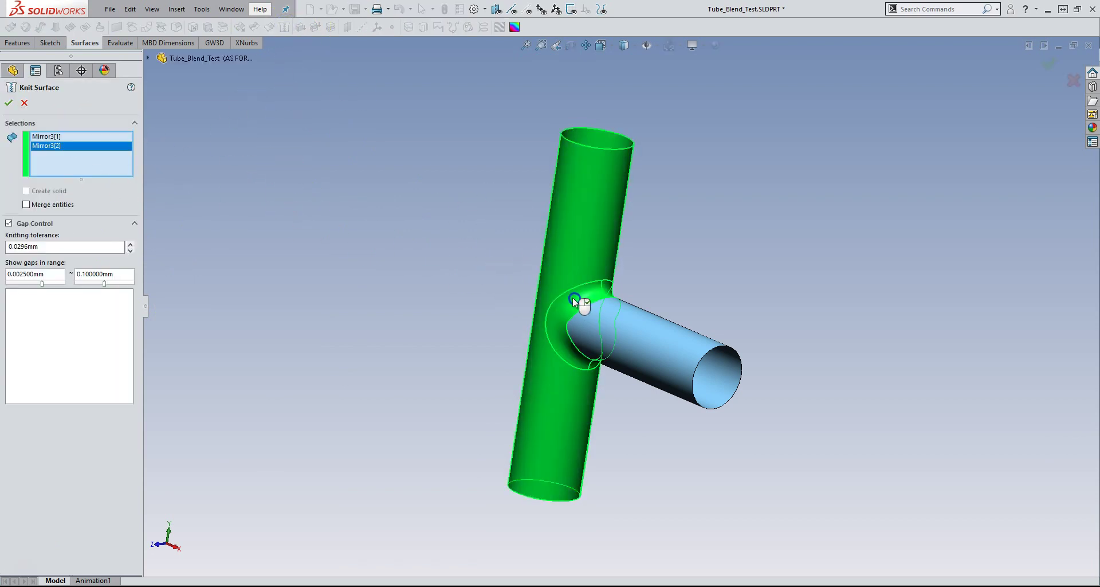
pyautogui.click(582, 302)
pyautogui.click(625, 330)
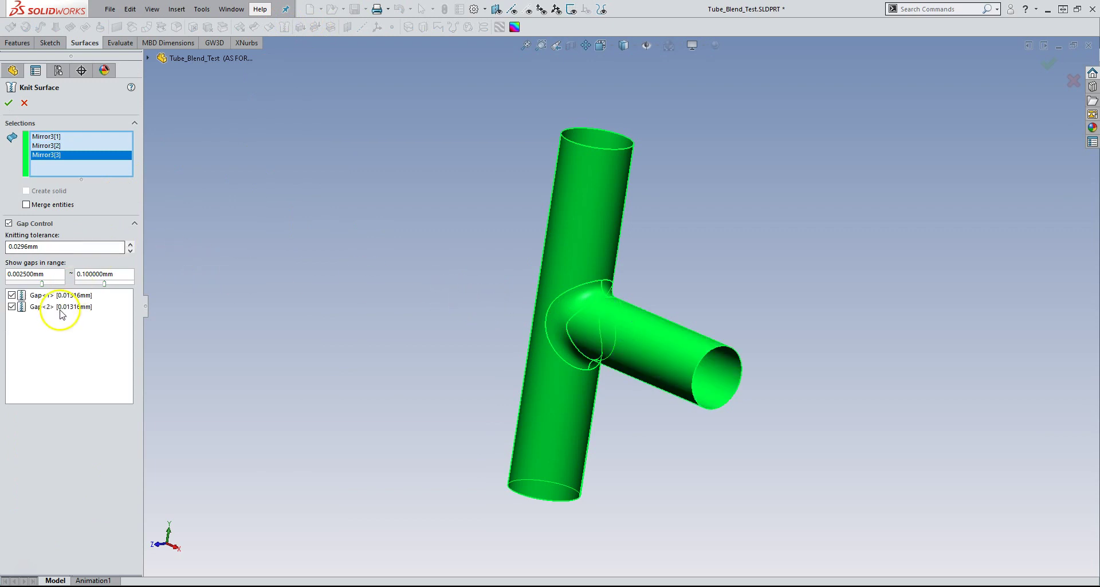
pyautogui.click(9, 103)
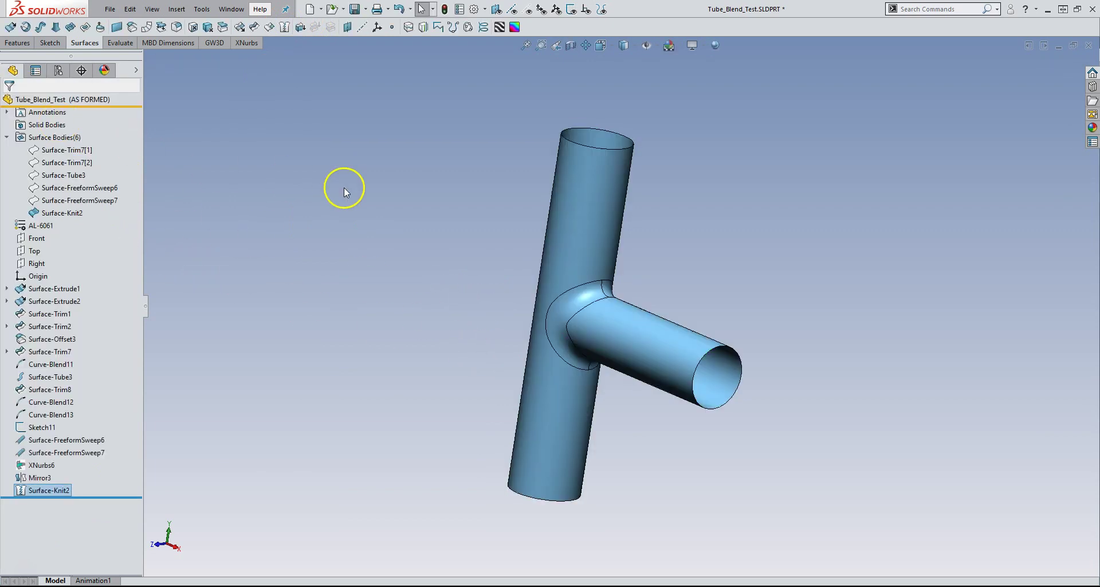
pyautogui.click(595, 195)
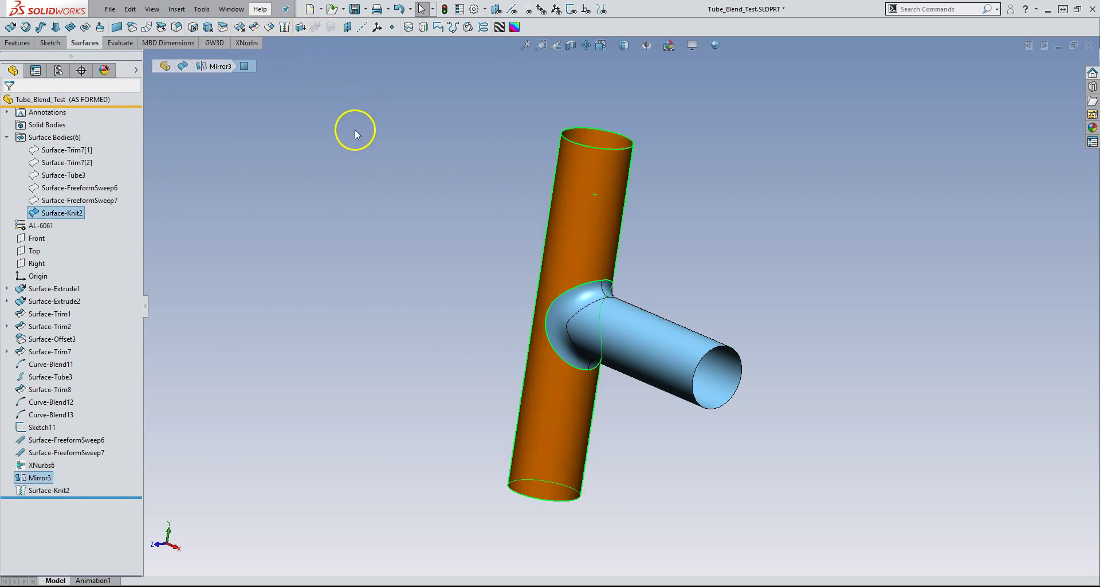
pyautogui.click(332, 160)
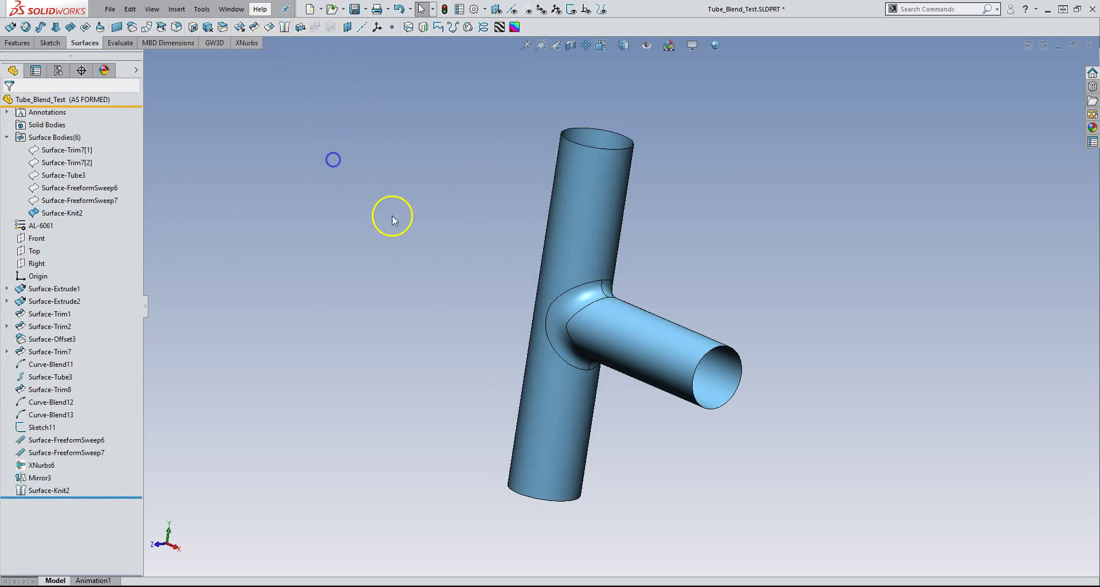
# Thicken Surface-Knit2 by 2.00 mm into a solid
pyautogui.click(302, 27)
pyautogui.click(560, 255)
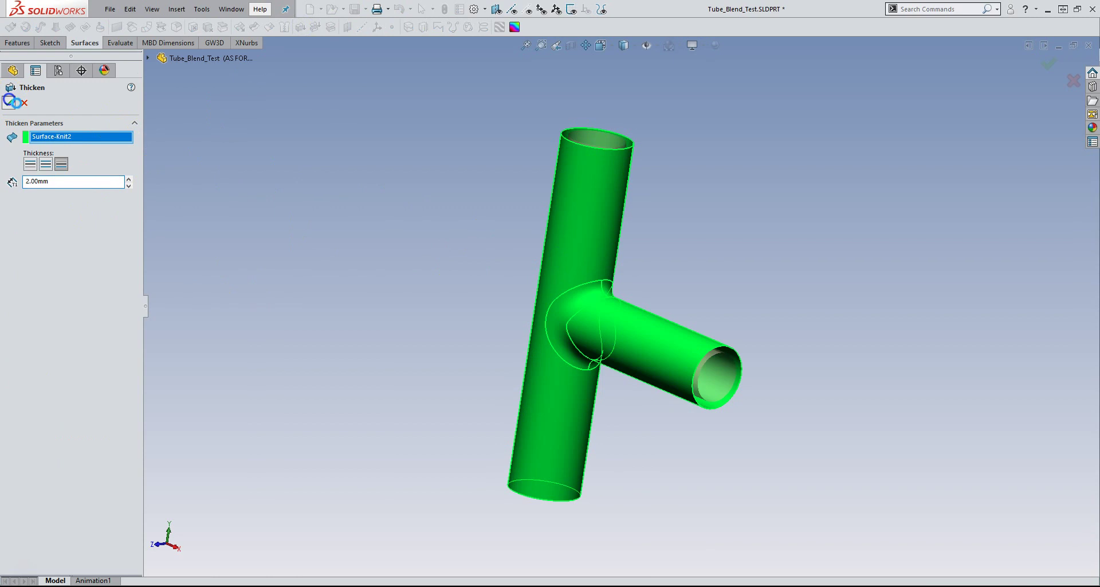
pyautogui.click(13, 102)
pyautogui.moveTo(427, 211)
pyautogui.mouseDown(button='middle')
pyautogui.moveTo(346, 204)
pyautogui.moveTo(464, 224)
pyautogui.moveTo(552, 222)
pyautogui.moveTo(515, 218)
pyautogui.moveTo(444, 272)
pyautogui.moveTo(634, 258)
pyautogui.moveTo(556, 289)
pyautogui.moveTo(565, 248)
pyautogui.moveTo(621, 290)
pyautogui.moveTo(559, 371)
pyautogui.mouseUp(button='middle')
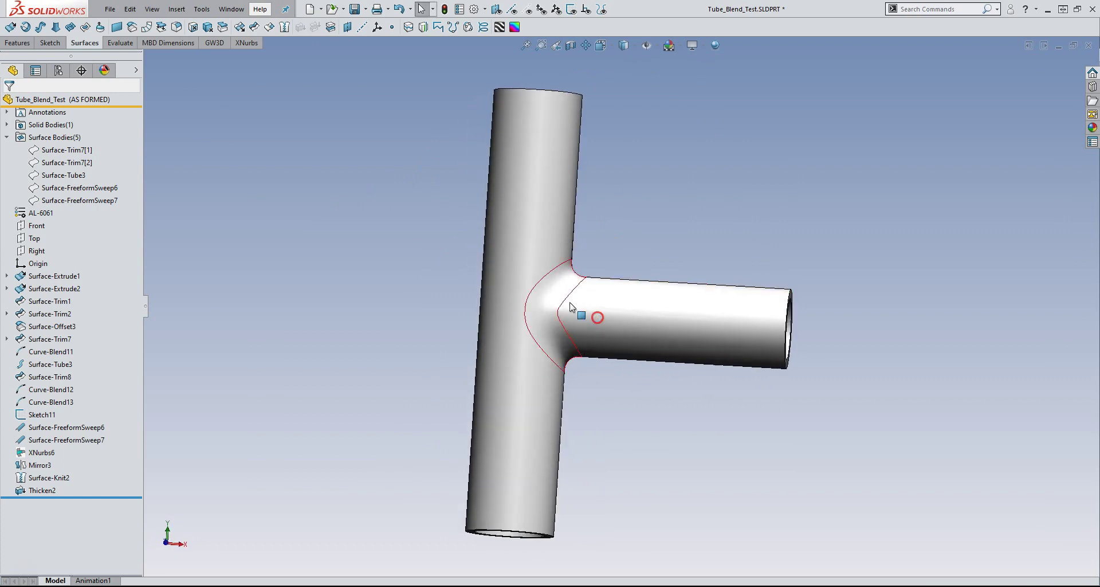
# Apply vertical zebra stripes to the thickened T-tube and orbit to check flow through the junction
pyautogui.click(499, 30)
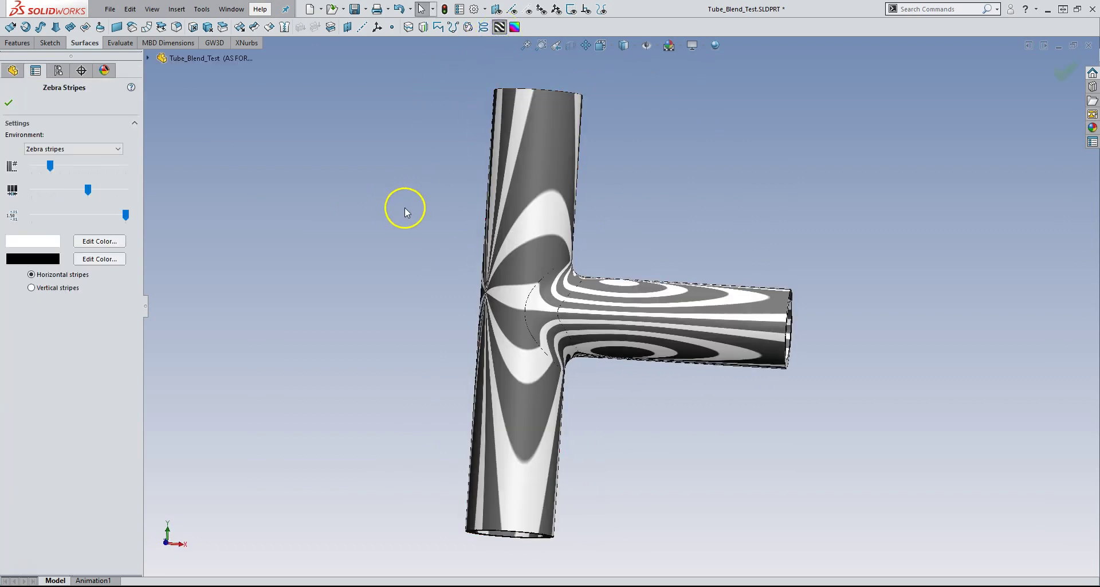
pyautogui.moveTo(405, 206)
pyautogui.mouseDown(button='middle')
pyautogui.moveTo(506, 221)
pyautogui.moveTo(444, 216)
pyautogui.moveTo(395, 231)
pyautogui.moveTo(476, 289)
pyautogui.moveTo(671, 319)
pyautogui.moveTo(564, 301)
pyautogui.mouseUp(button='middle')
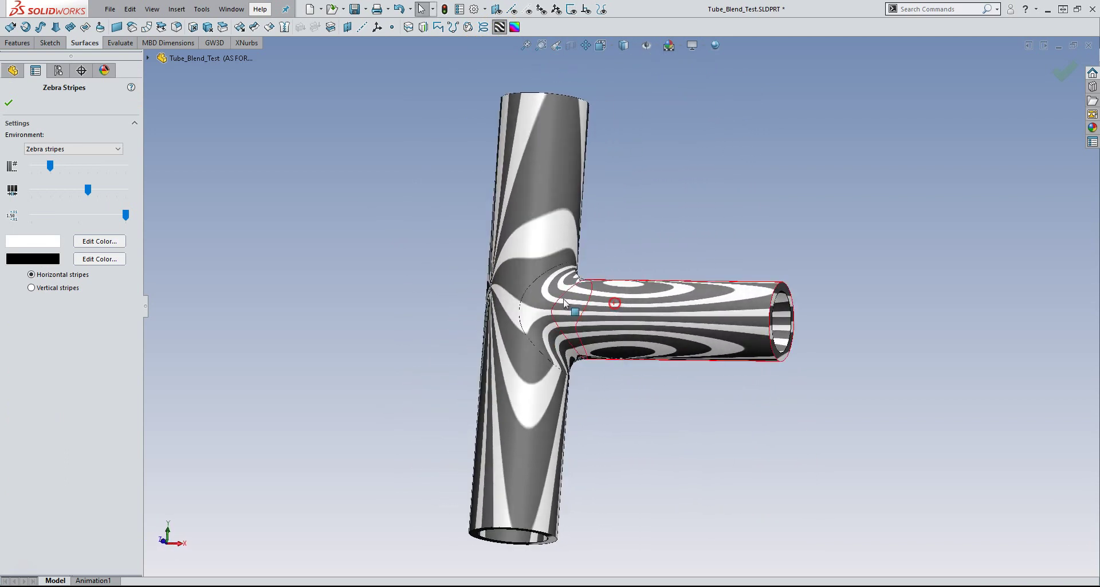
pyautogui.click(55, 288)
pyautogui.scroll(-3, 520, 313)
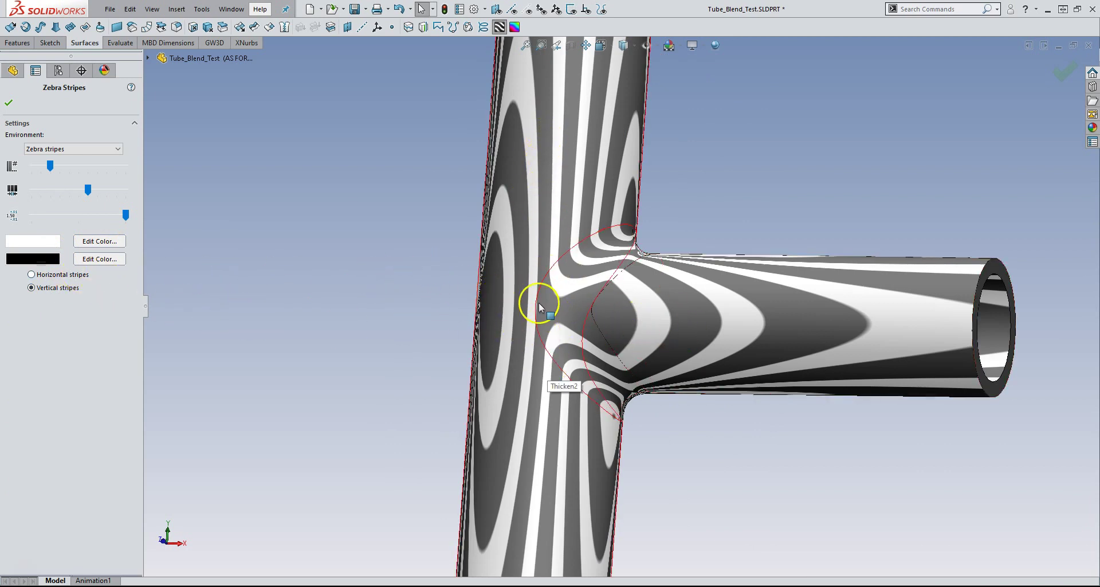
pyautogui.moveTo(618, 309)
pyautogui.mouseDown(button='middle')
pyautogui.moveTo(623, 366)
pyautogui.moveTo(630, 287)
pyautogui.moveTo(561, 348)
pyautogui.moveTo(643, 248)
pyautogui.moveTo(621, 299)
pyautogui.moveTo(673, 307)
pyautogui.moveTo(655, 277)
pyautogui.moveTo(729, 192)
pyautogui.moveTo(567, 280)
pyautogui.moveTo(572, 297)
pyautogui.moveTo(685, 252)
pyautogui.moveTo(697, 309)
pyautogui.moveTo(632, 287)
pyautogui.moveTo(687, 243)
pyautogui.mouseUp(button='middle')
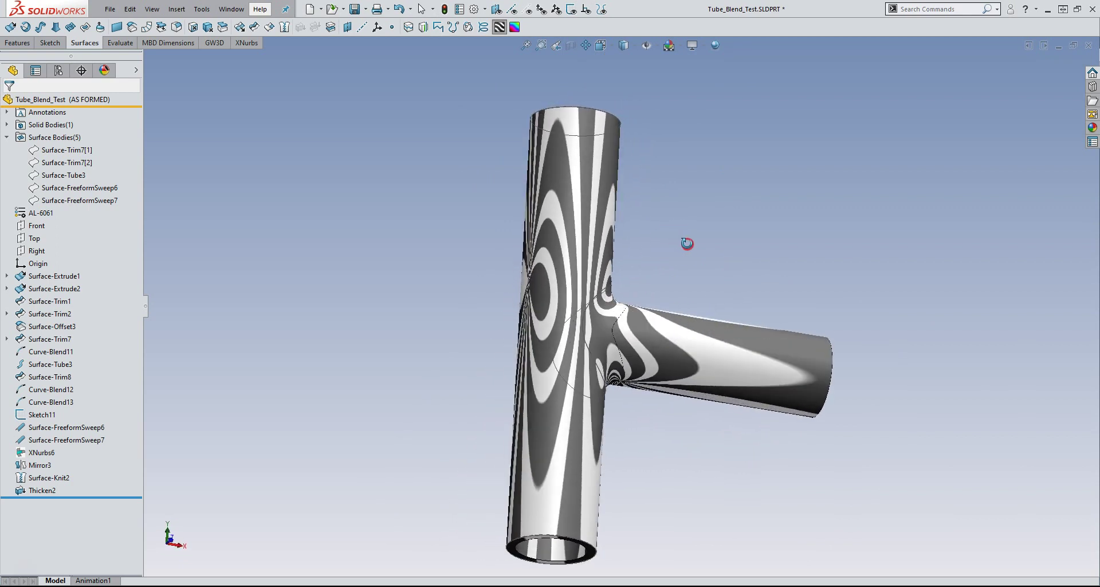